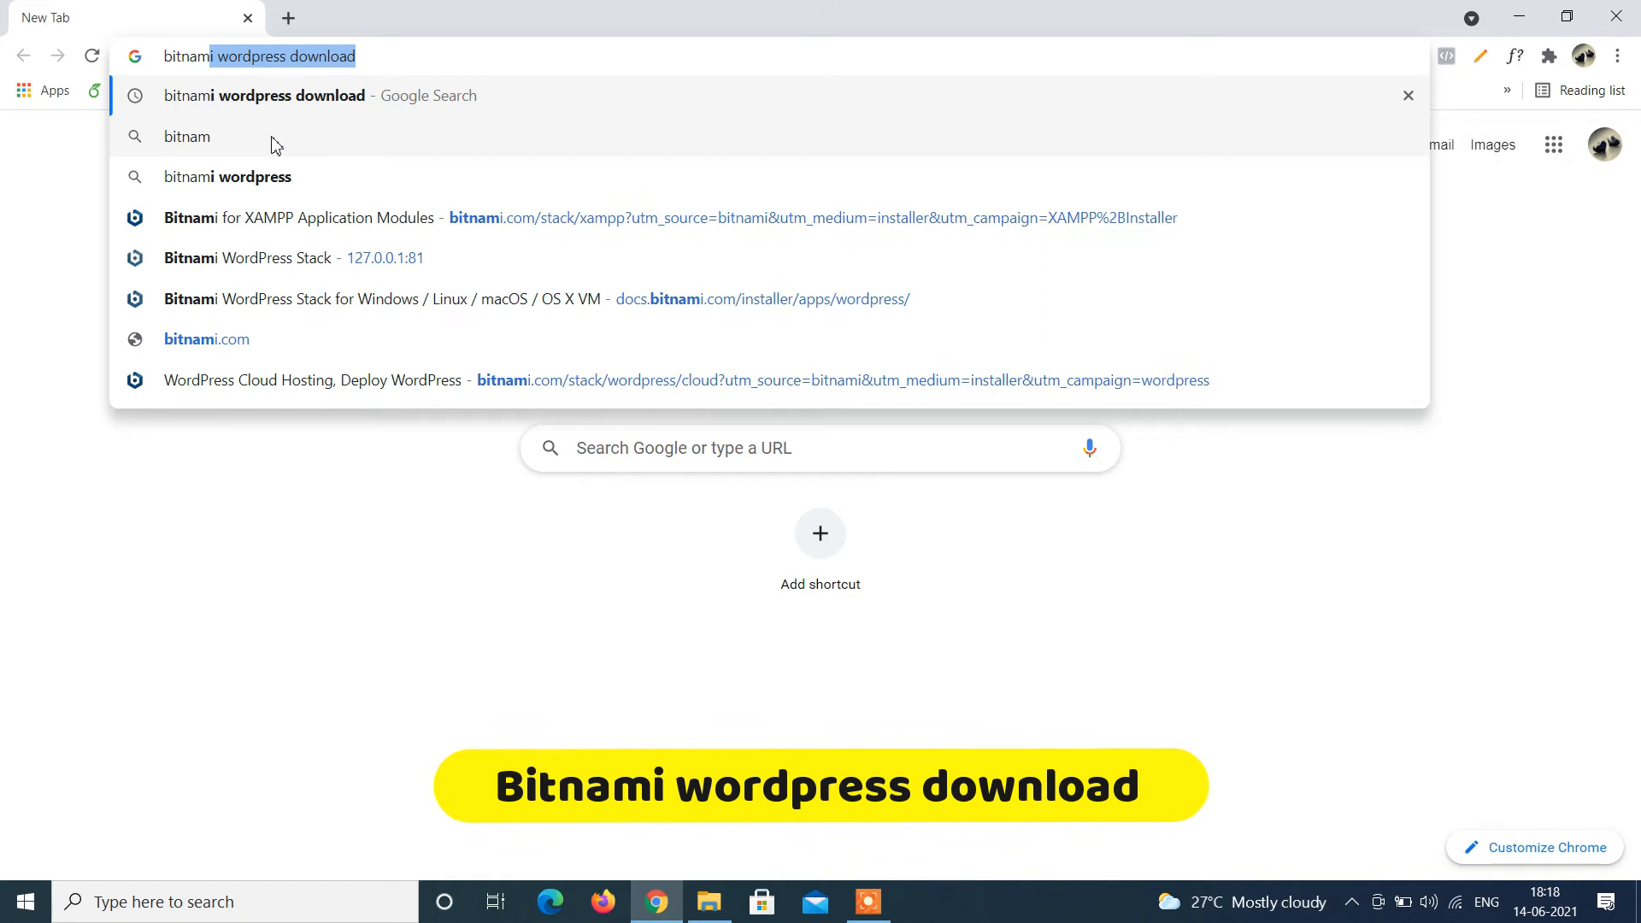
Download the Bitnami WordPress 5.7.2-0 installer for Windows 64-bit, skipping the Bitnami sign-in.
{"action": "key", "text": "Return"}
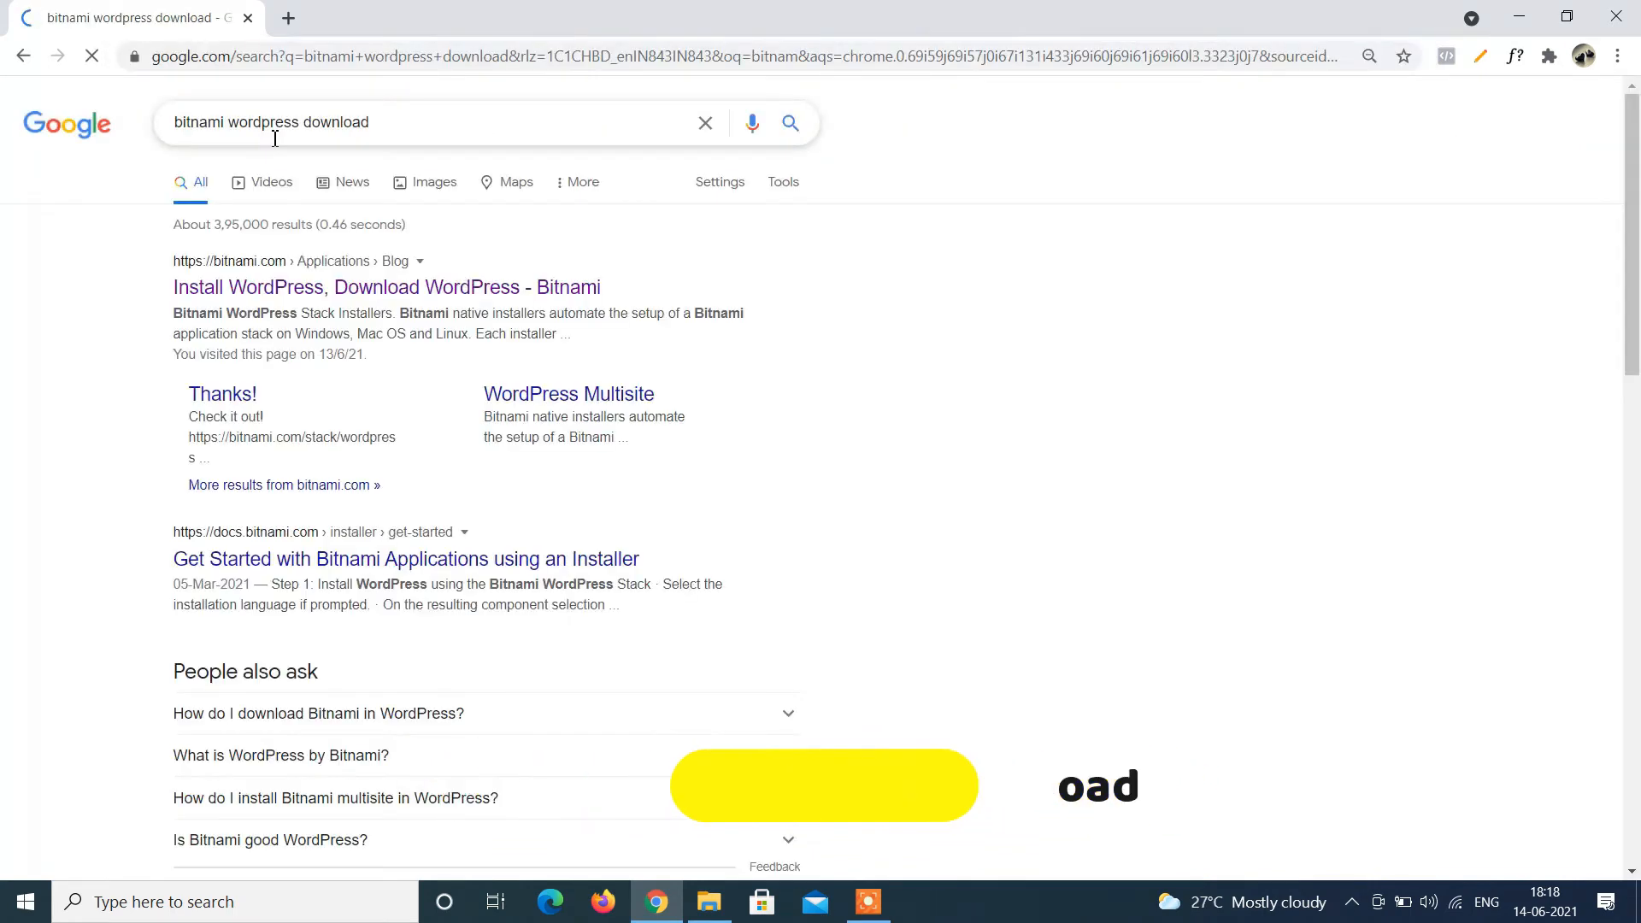
{"action": "left_click", "coordinate": [323, 284]}
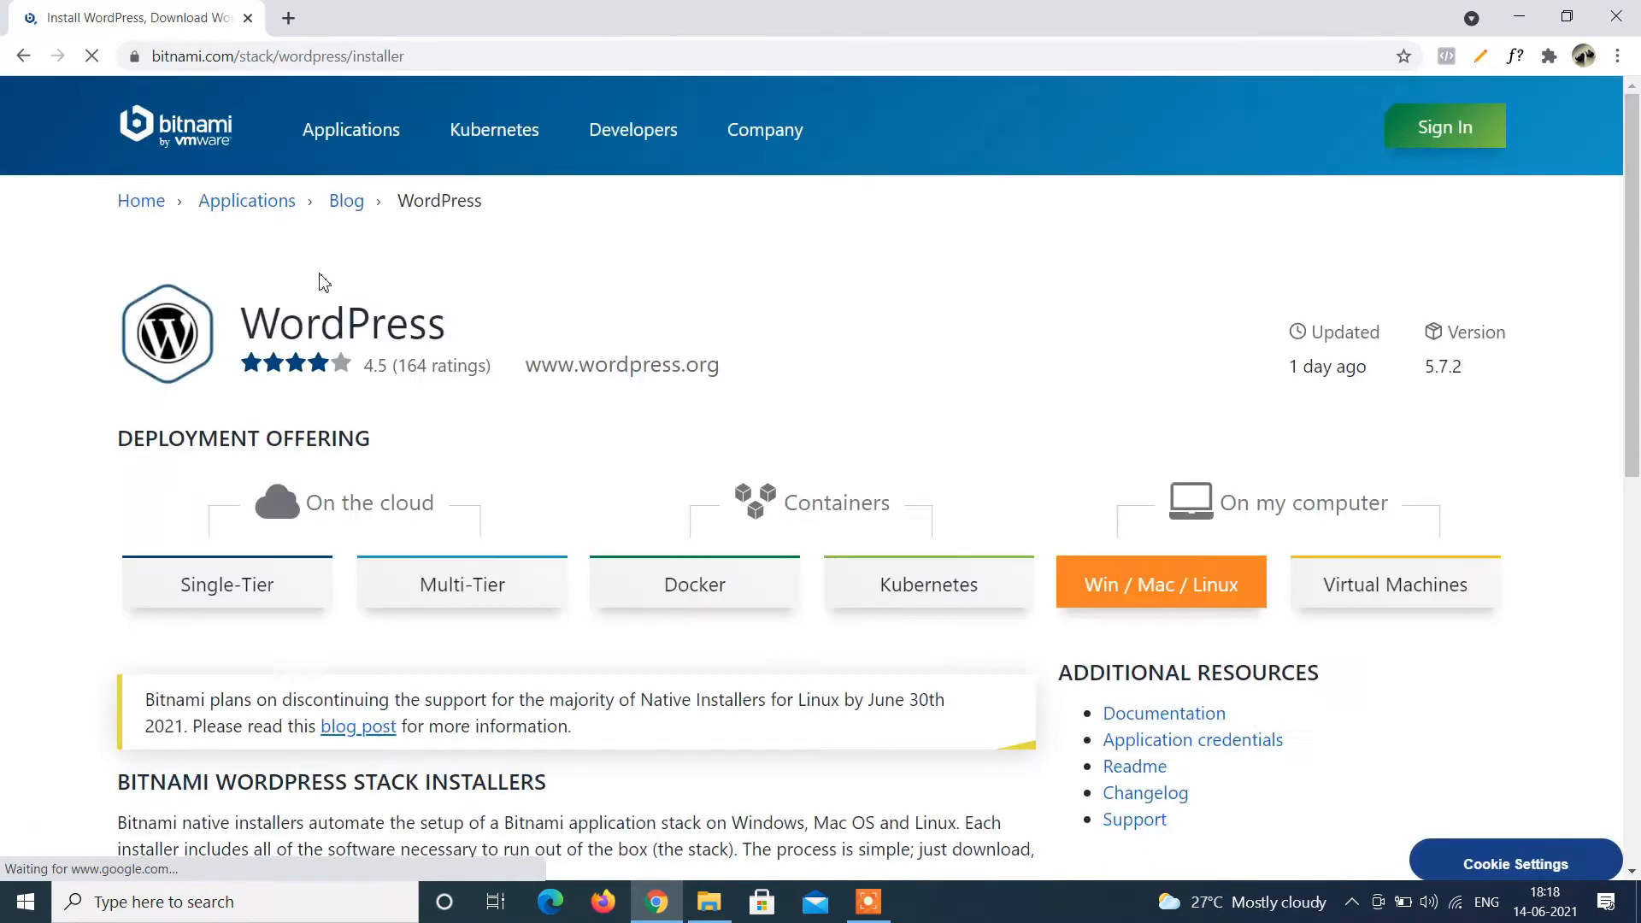
{"action": "scroll", "coordinate": [843, 476], "scroll_direction": "down", "scroll_amount": 5}
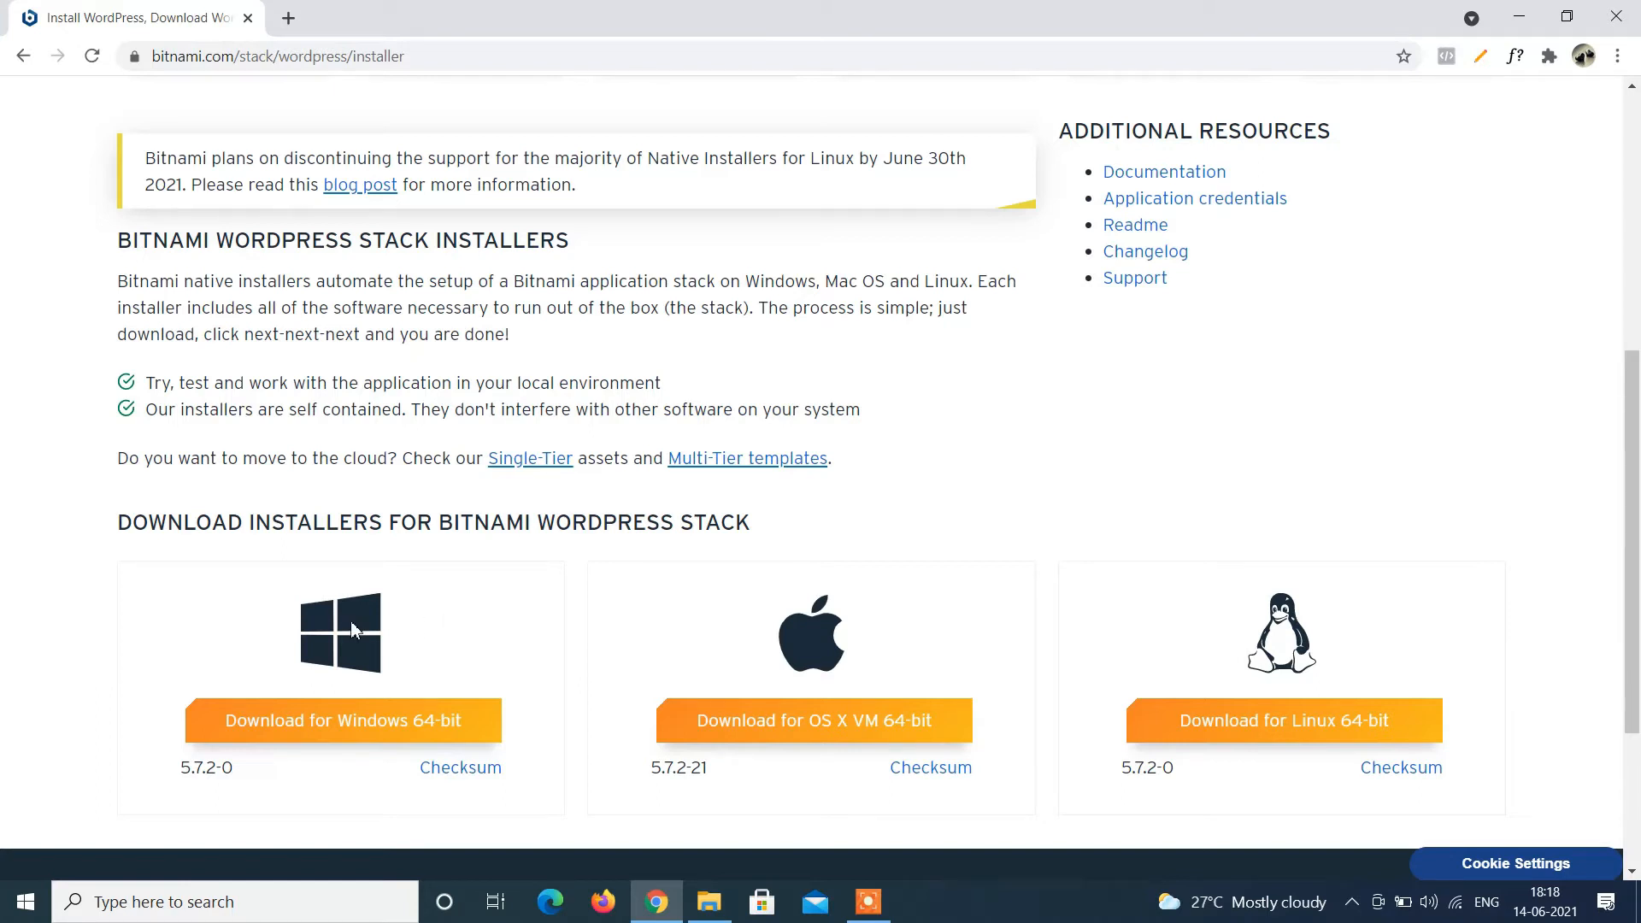
{"action": "left_click", "coordinate": [390, 731]}
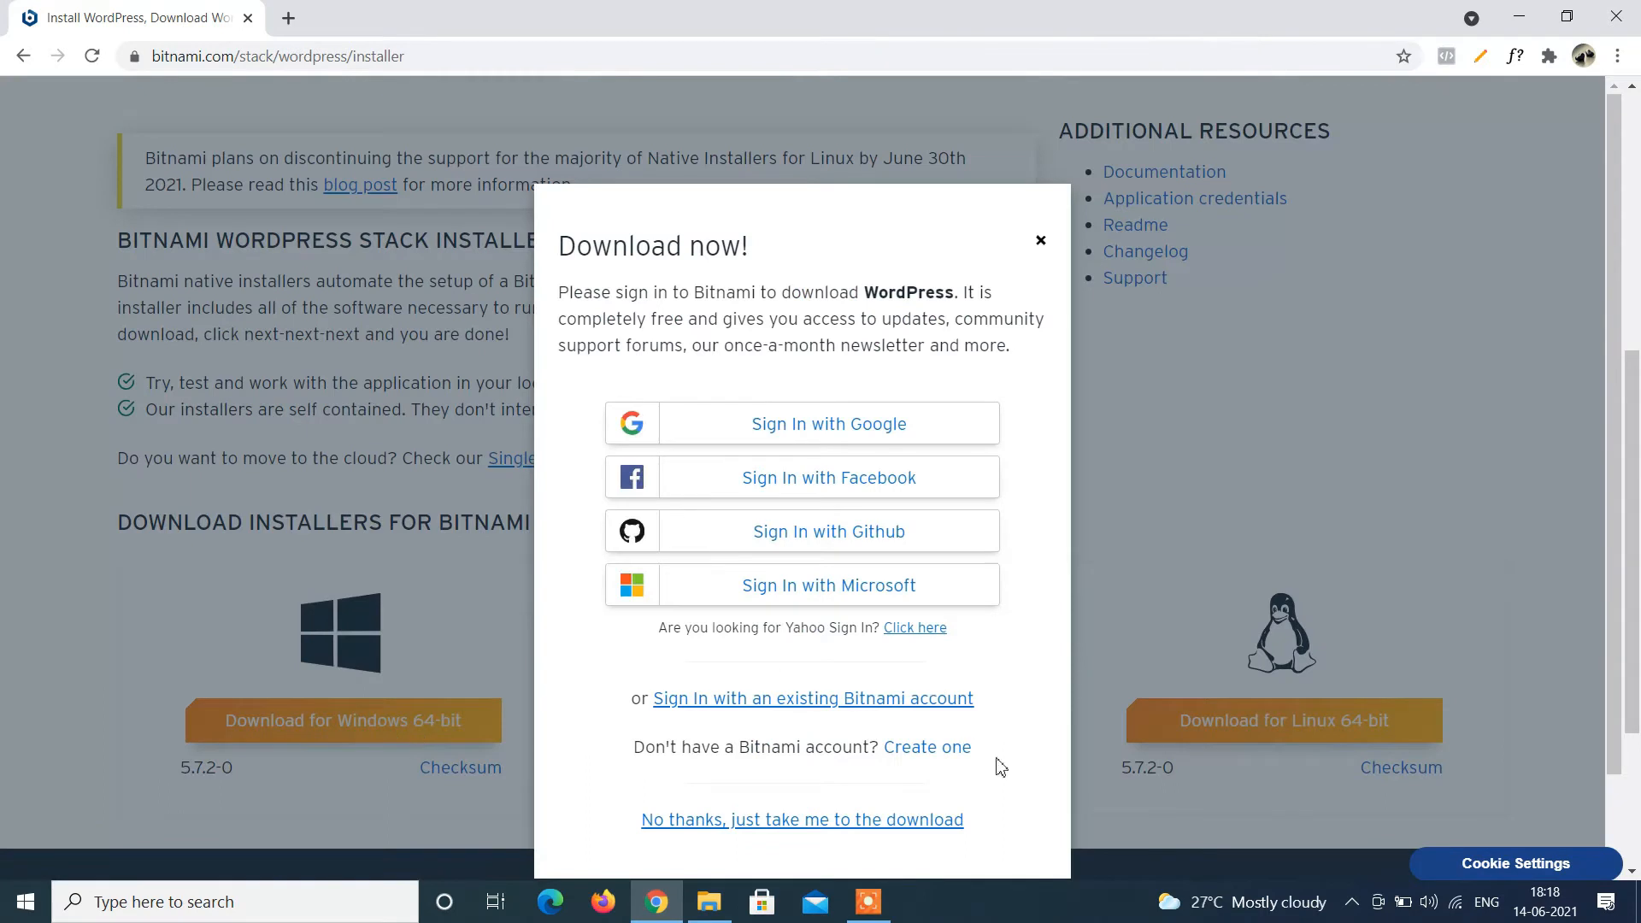
{"action": "left_click", "coordinate": [913, 822]}
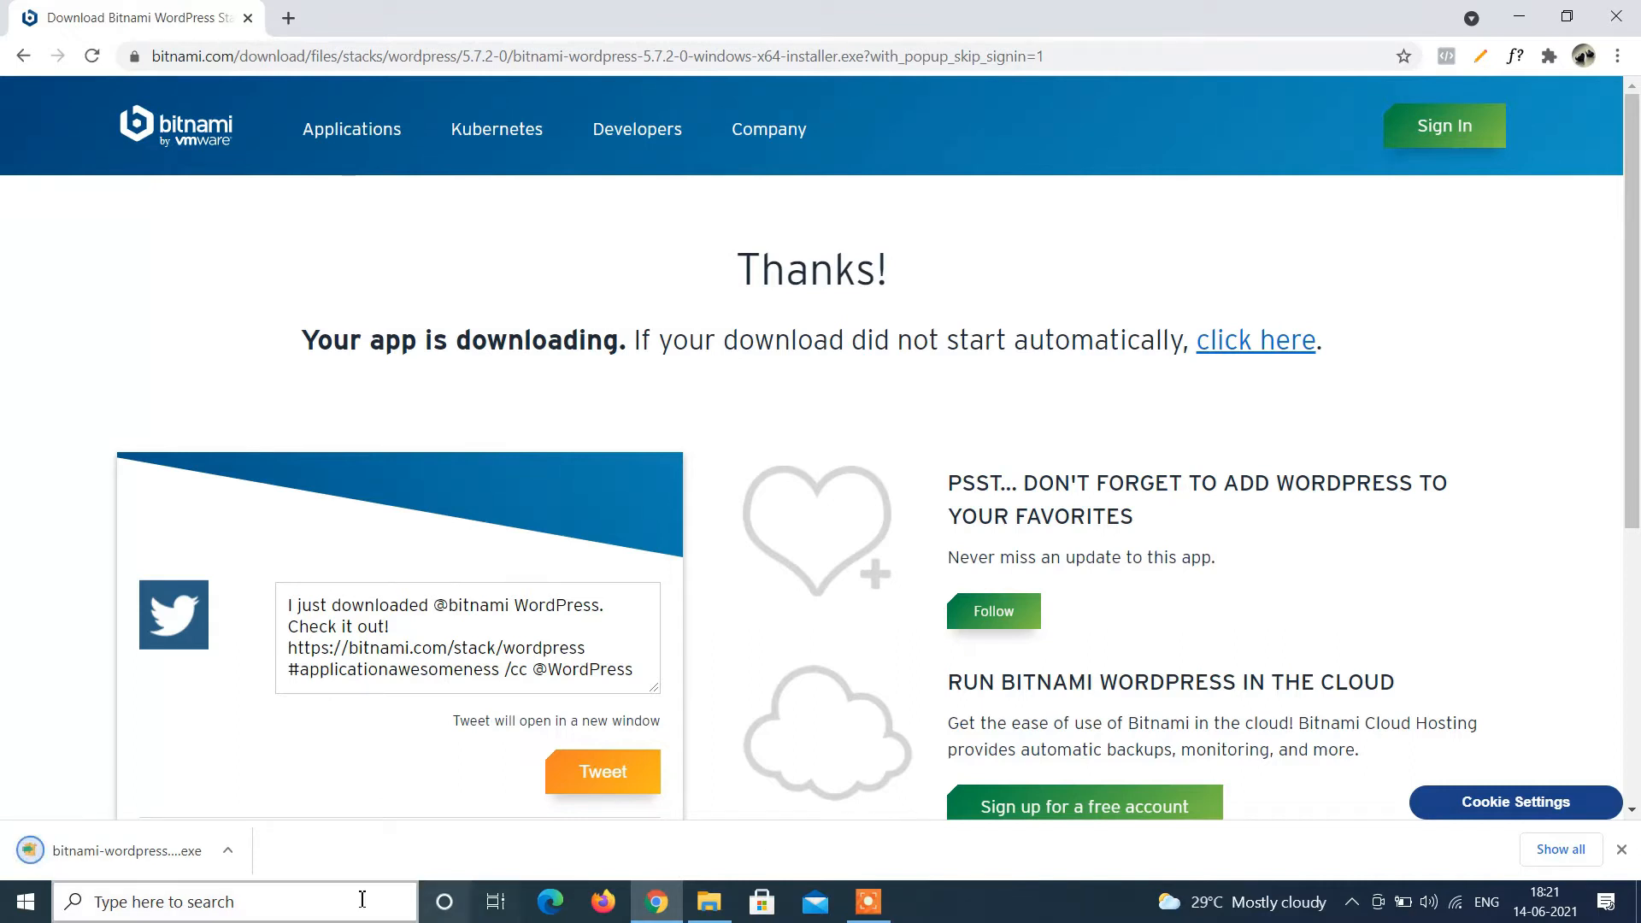
Run the downloaded WordPress installer and bring its language prompt to the front.
{"action": "left_click", "coordinate": [177, 849]}
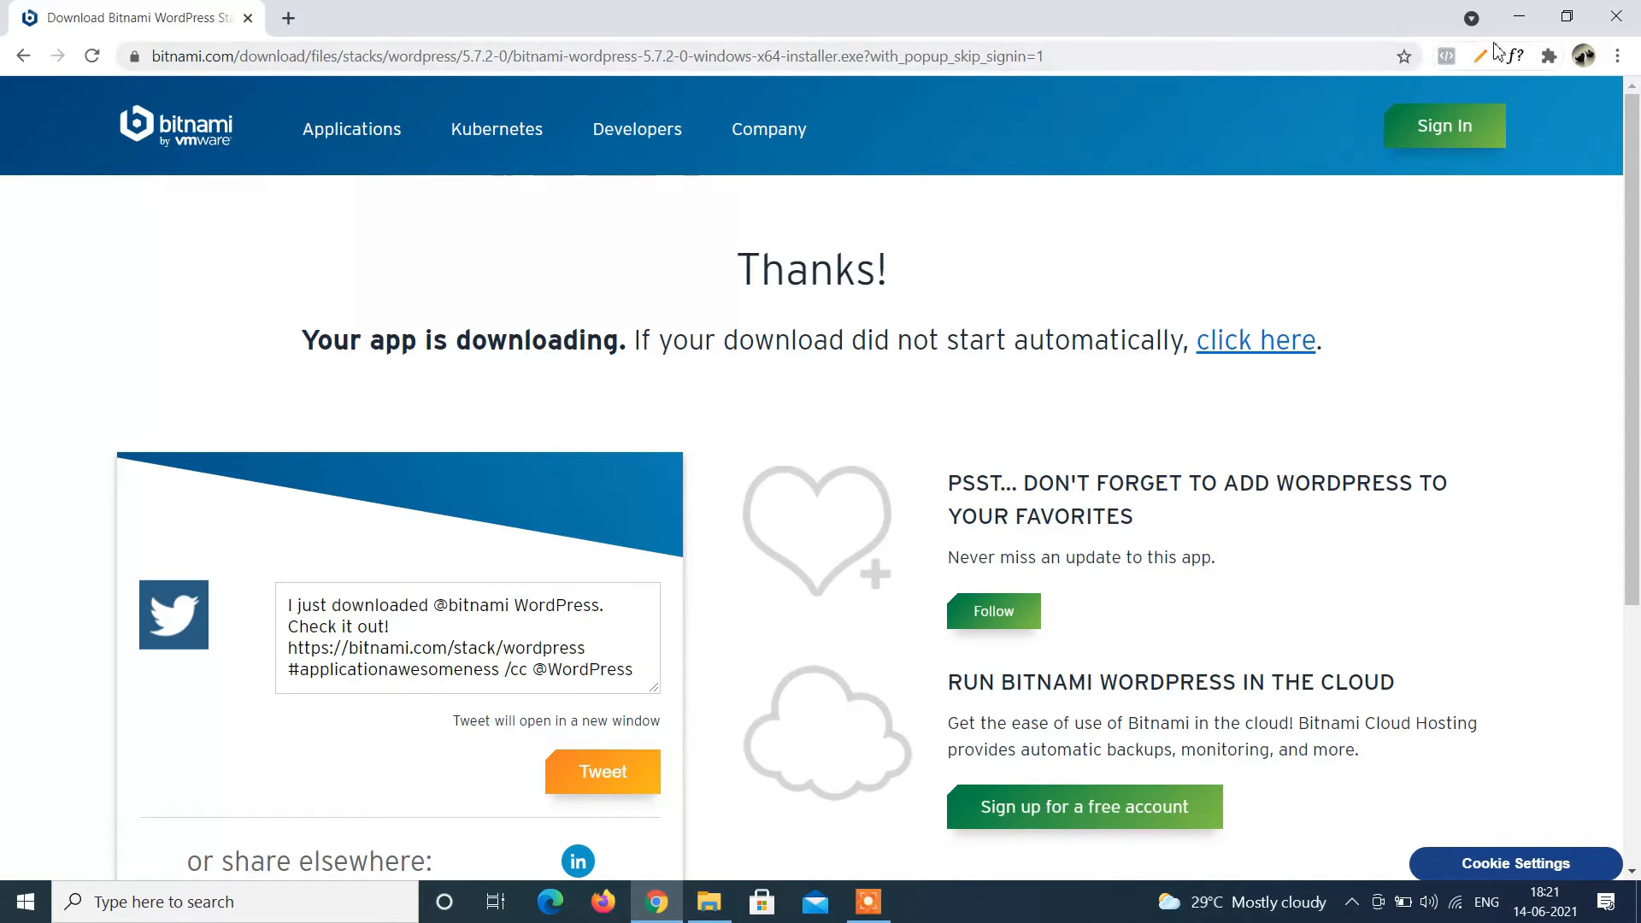
{"action": "left_click", "coordinate": [1520, 15]}
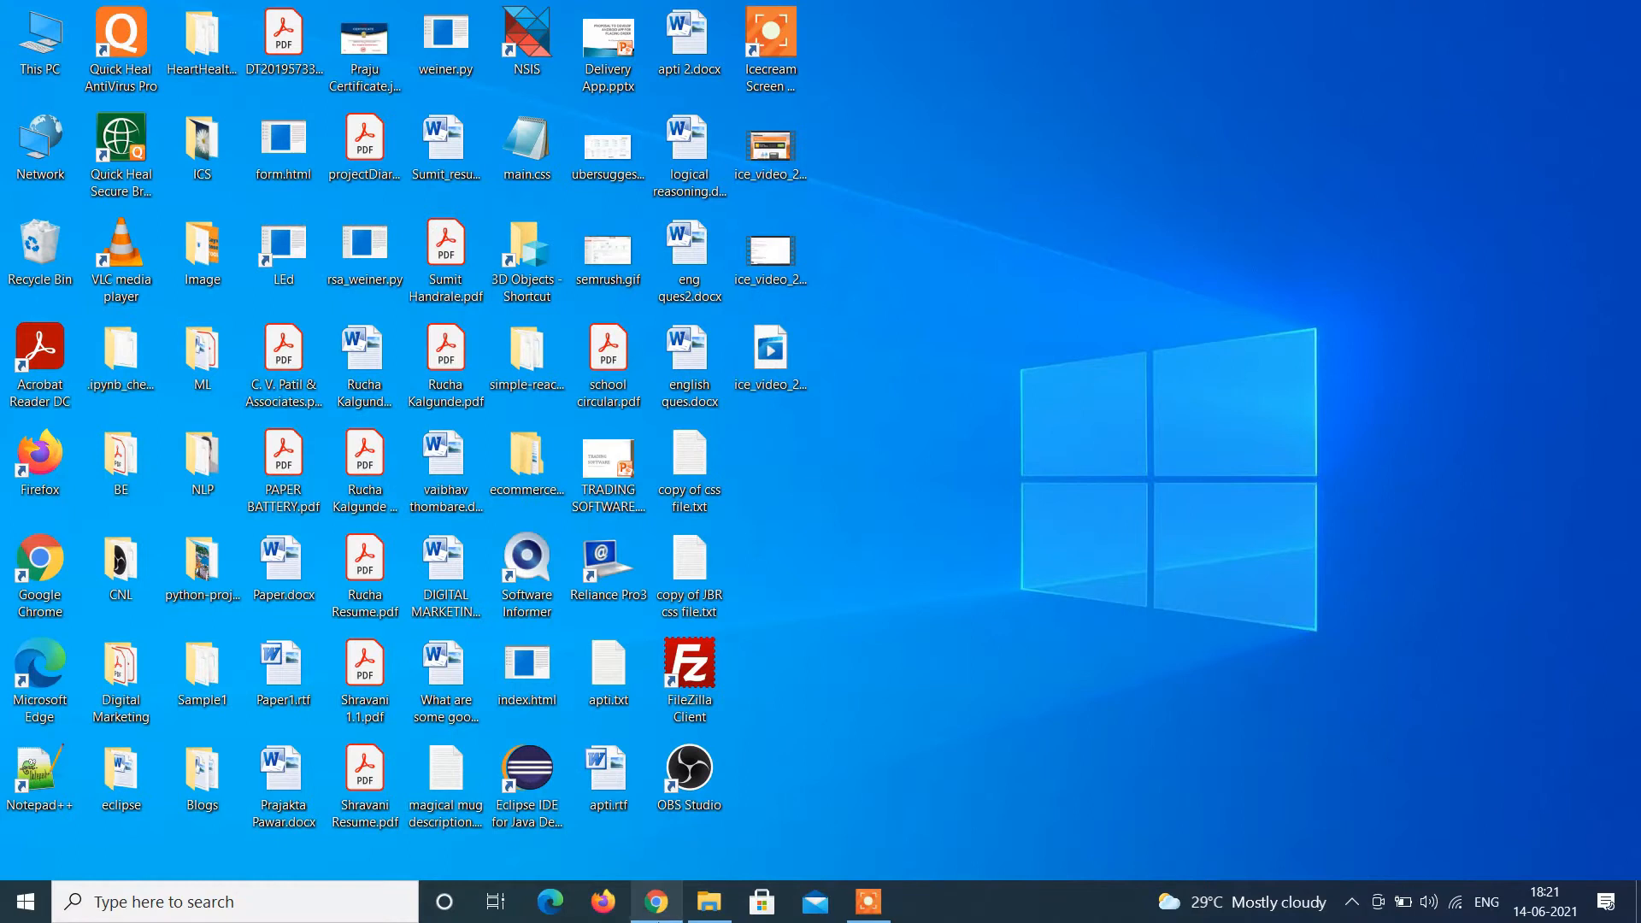
{"action": "left_click", "coordinate": [672, 917]}
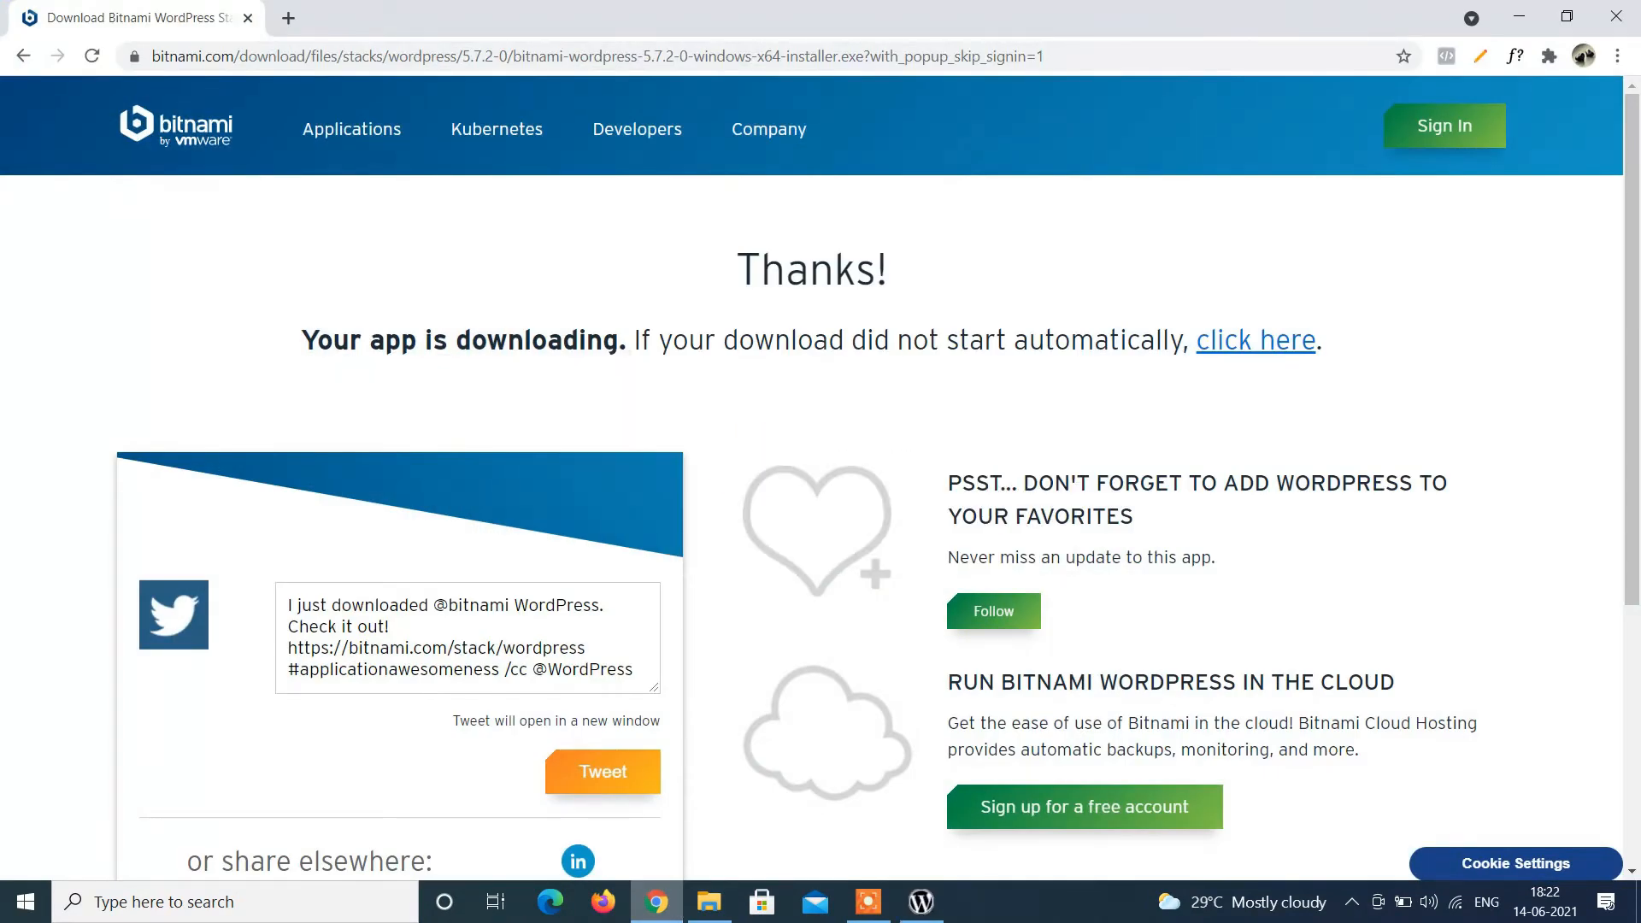
{"action": "left_click", "coordinate": [935, 910]}
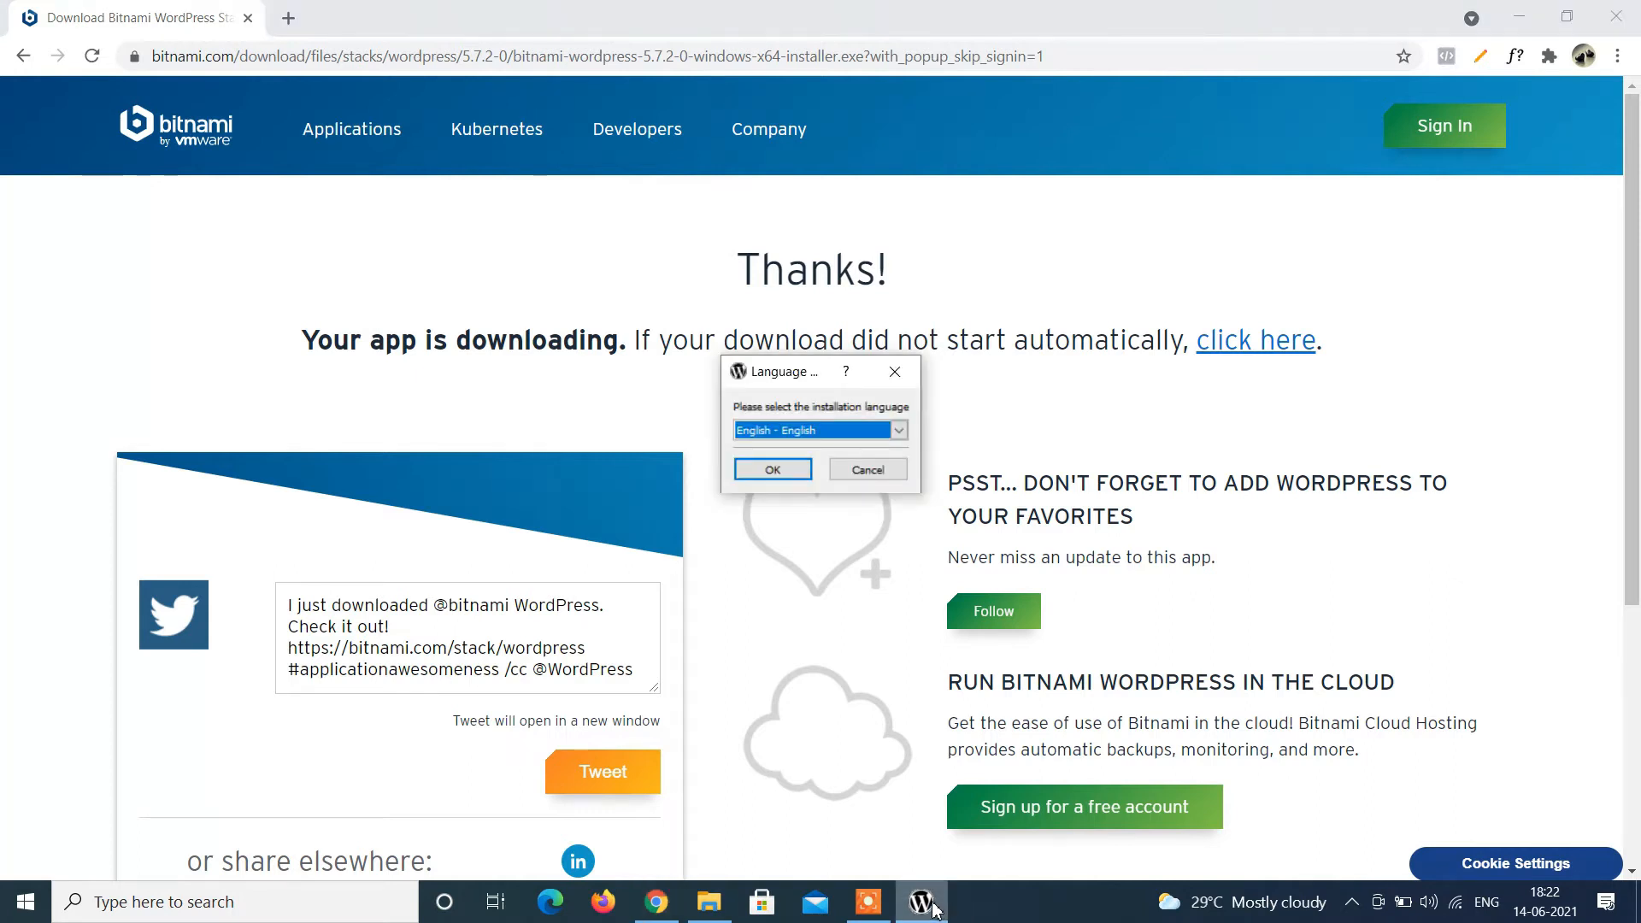
Choose English, accept the antivirus warning, and keep WordPress and PhpMyAdmin; dismiss the default-folder-not-empty warning.
{"action": "left_click", "coordinate": [773, 471]}
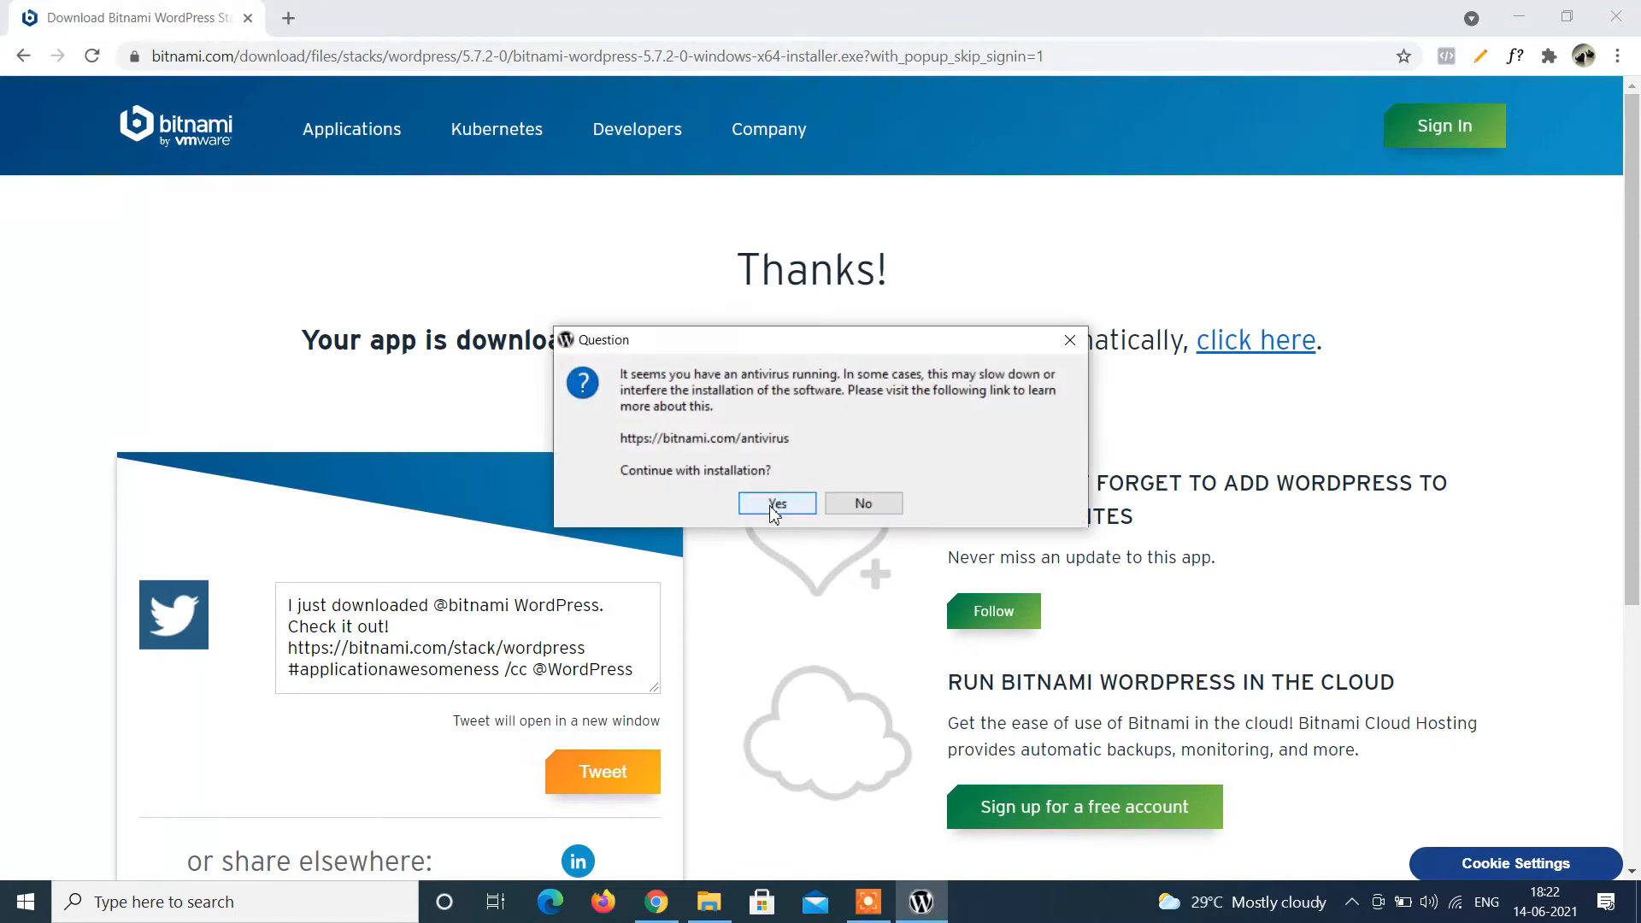
{"action": "left_click", "coordinate": [772, 506]}
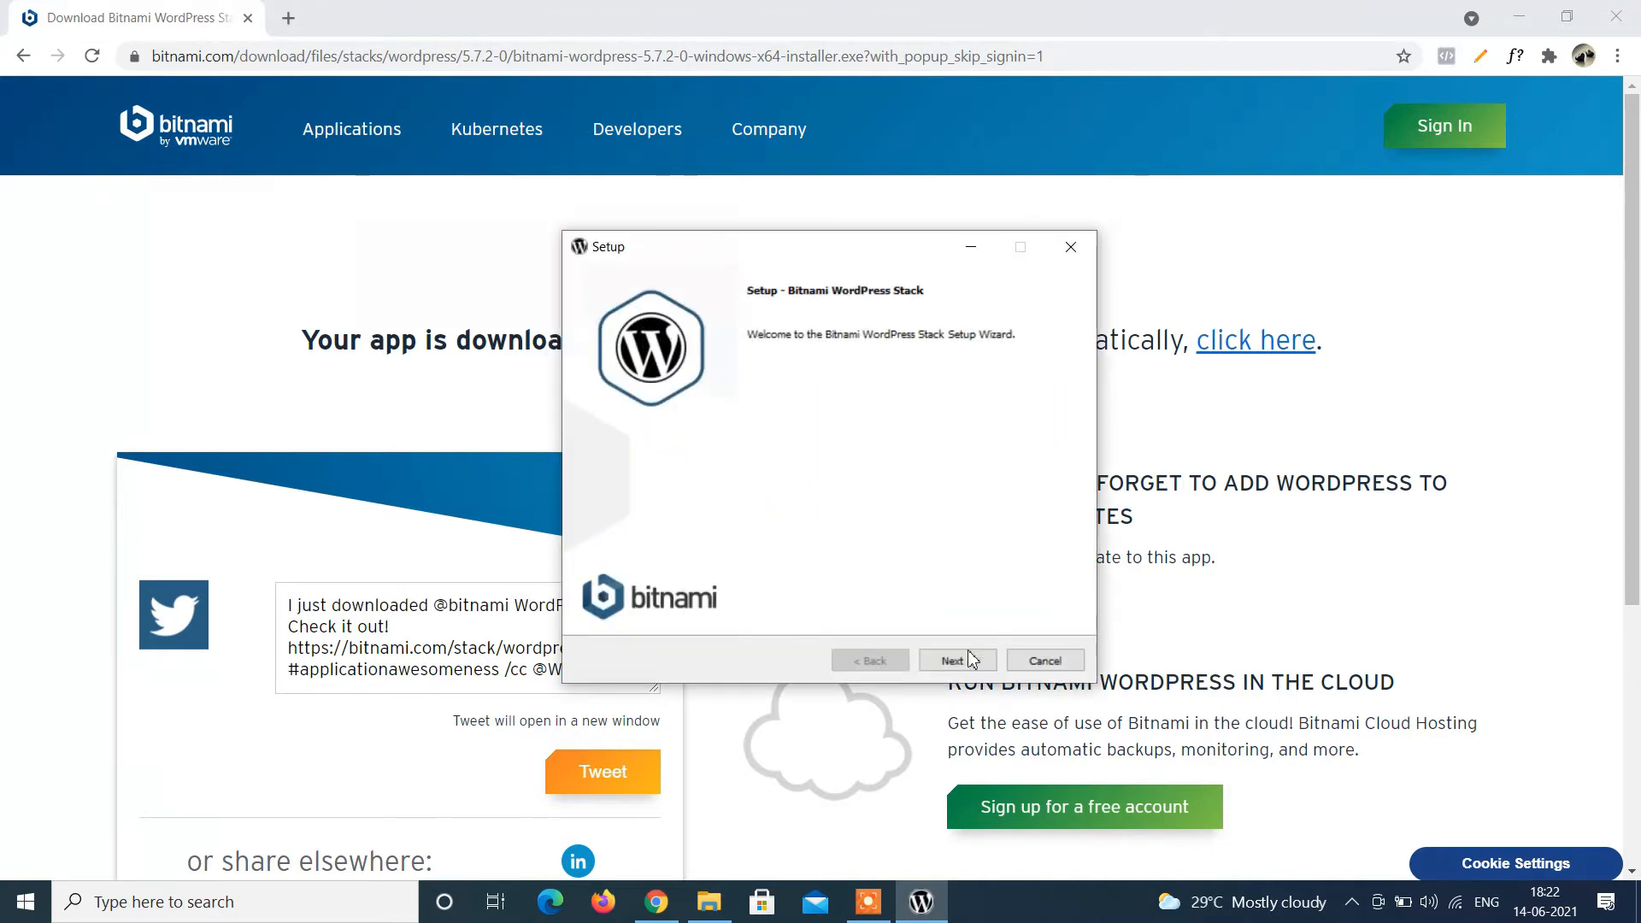
{"action": "left_click", "coordinate": [961, 662]}
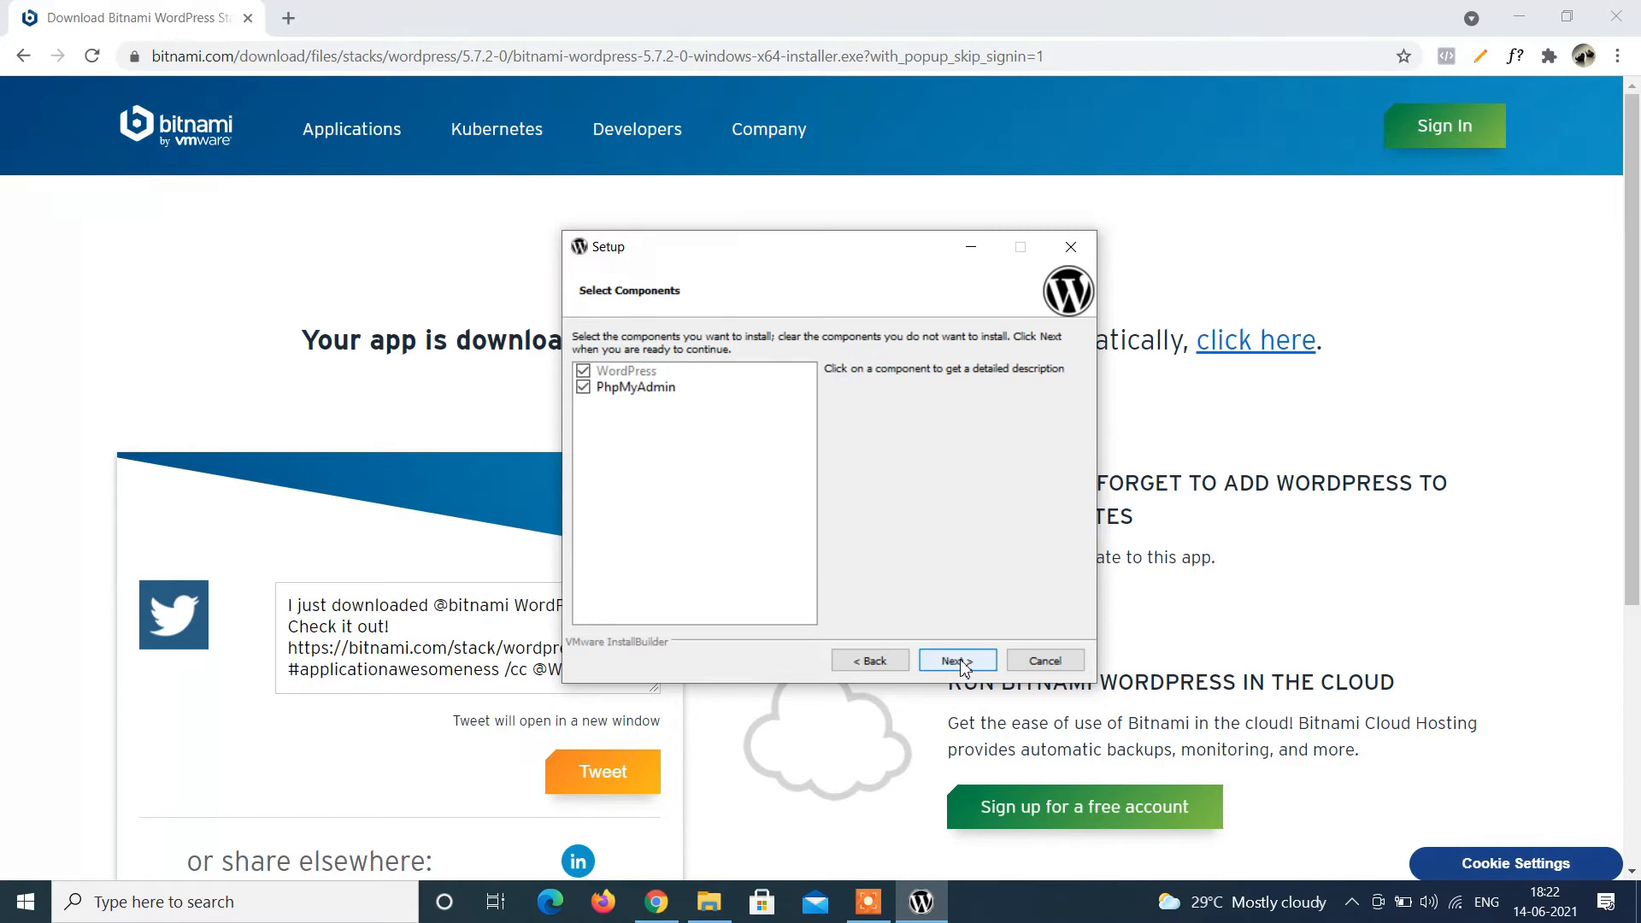
{"action": "left_click", "coordinate": [965, 667]}
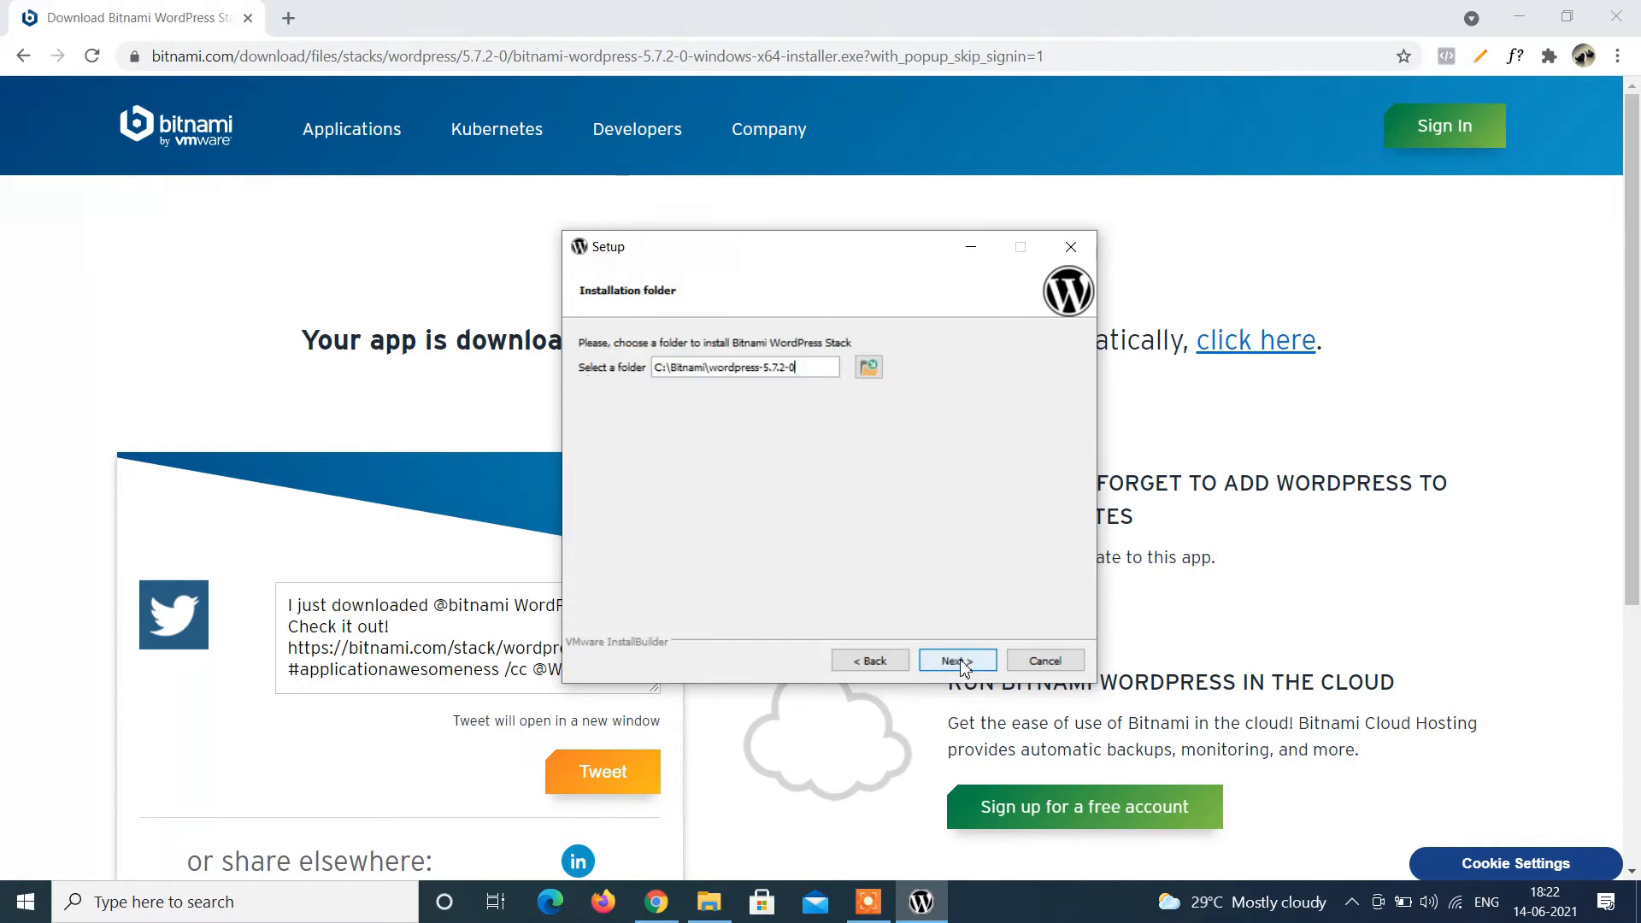
{"action": "left_click", "coordinate": [964, 667]}
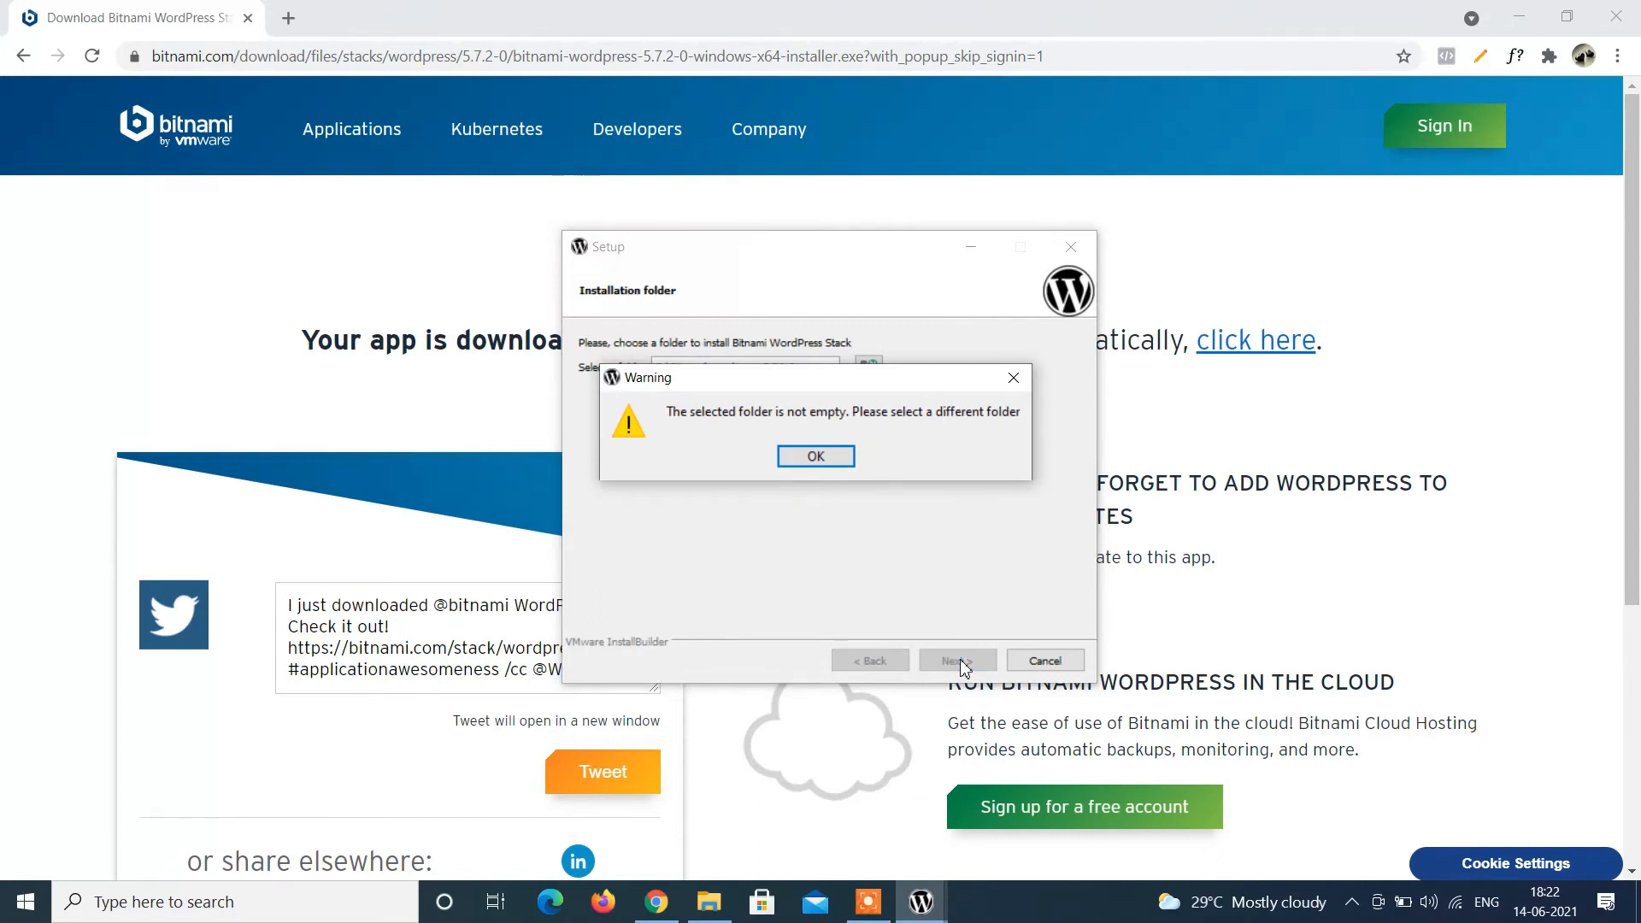
{"action": "left_click", "coordinate": [814, 461]}
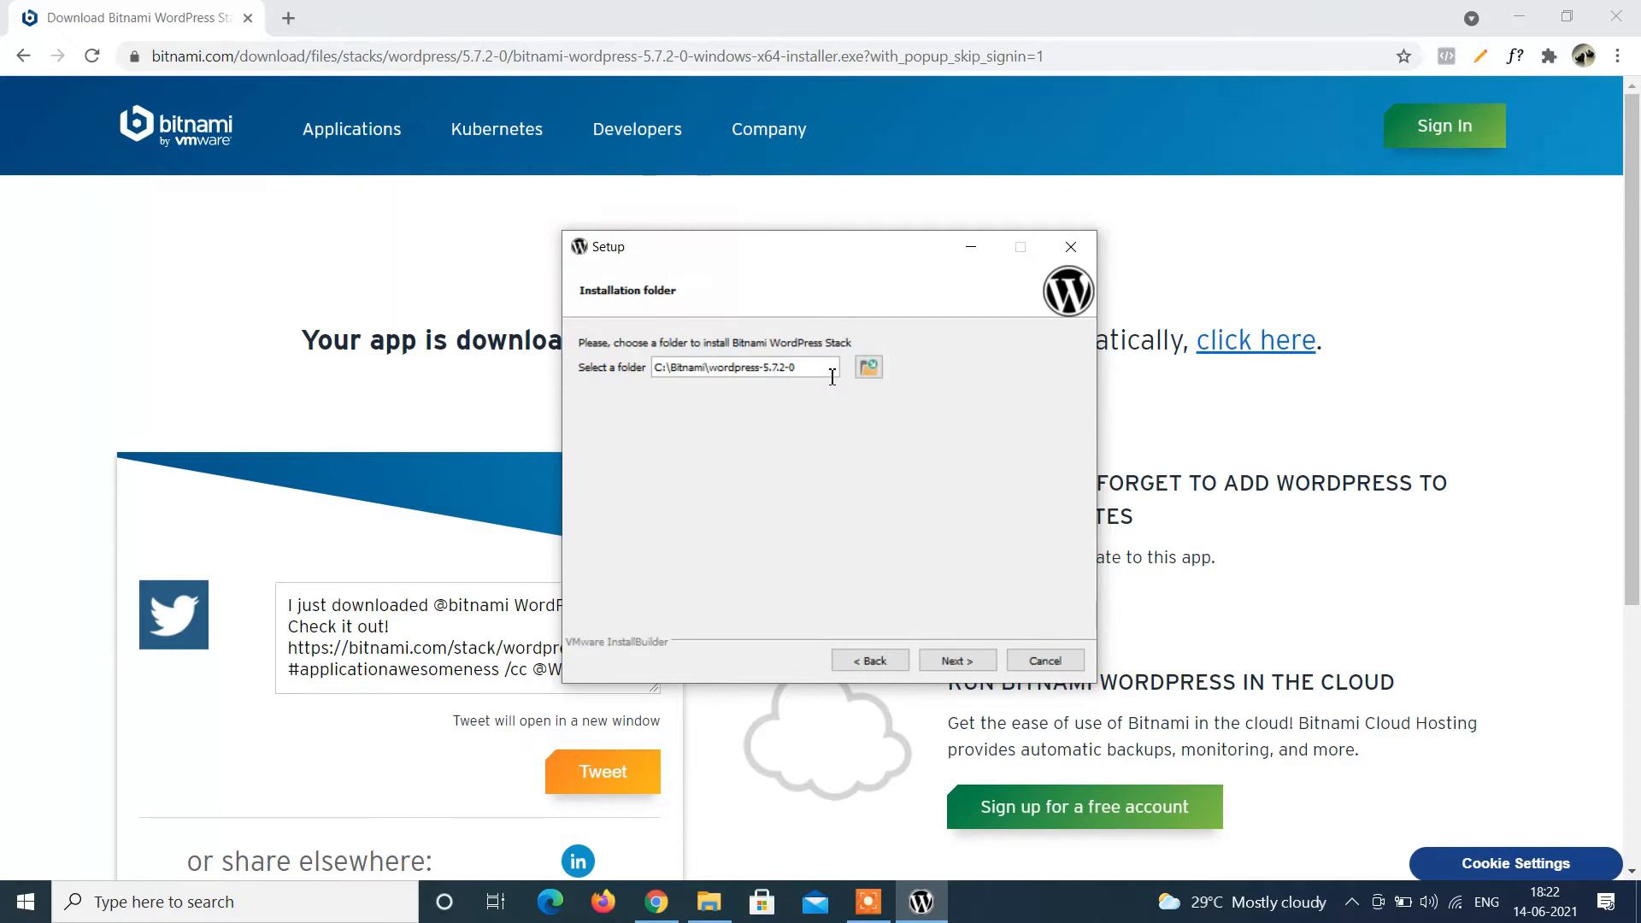
Browse up to the root of drive C and create a new folder there.
{"action": "left_click", "coordinate": [869, 368]}
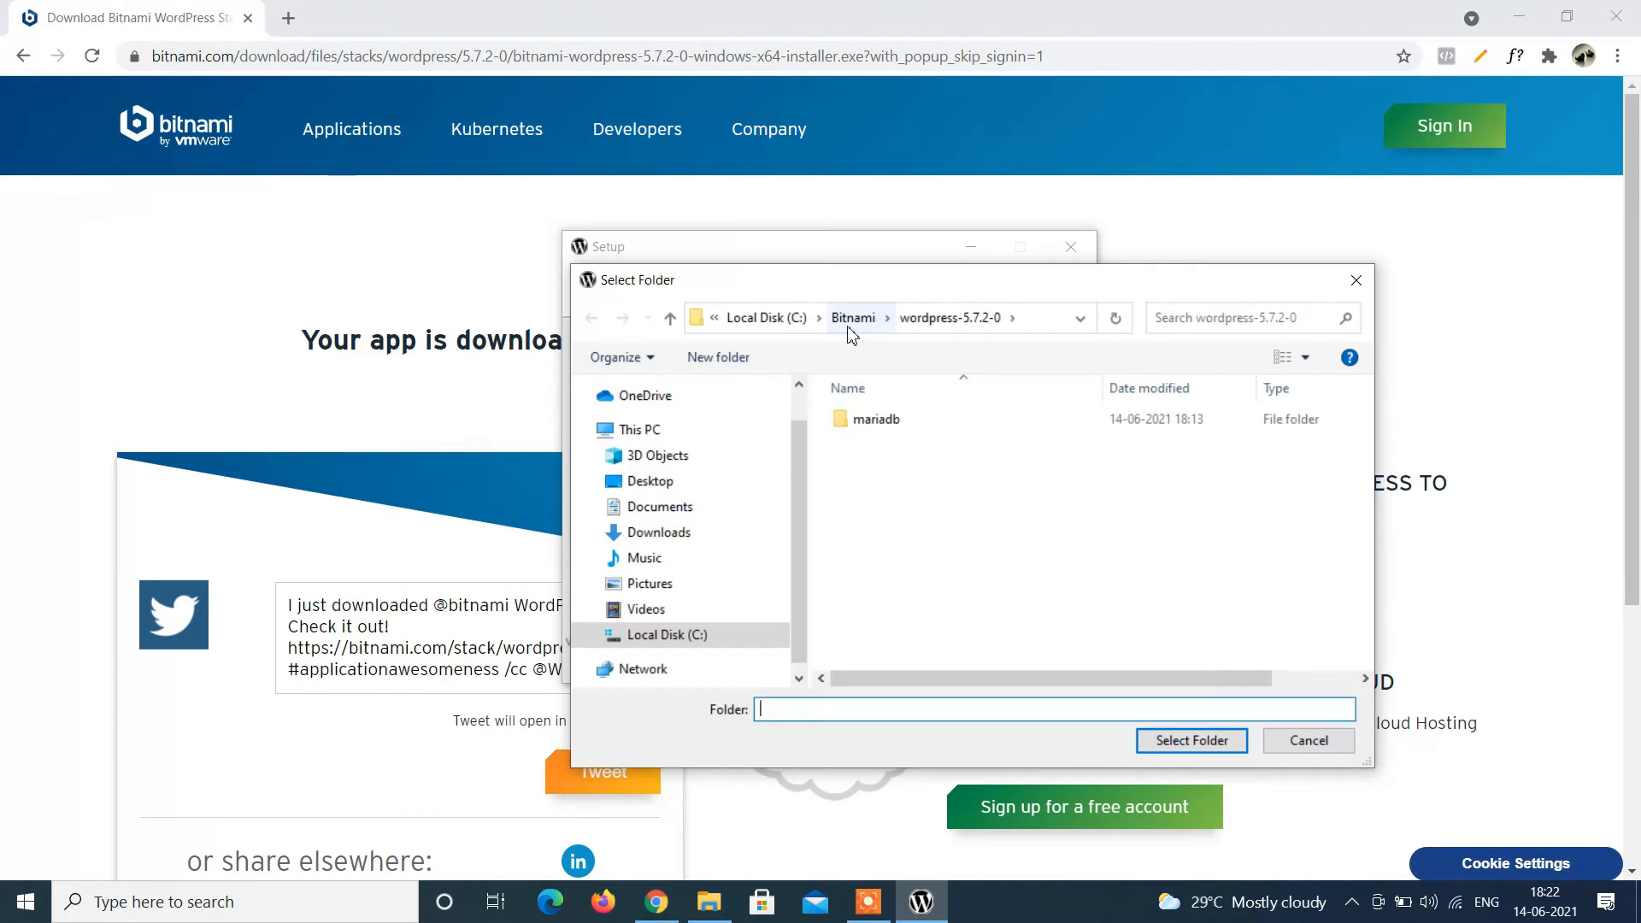
{"action": "left_click", "coordinate": [851, 318]}
{"action": "left_click", "coordinate": [834, 329]}
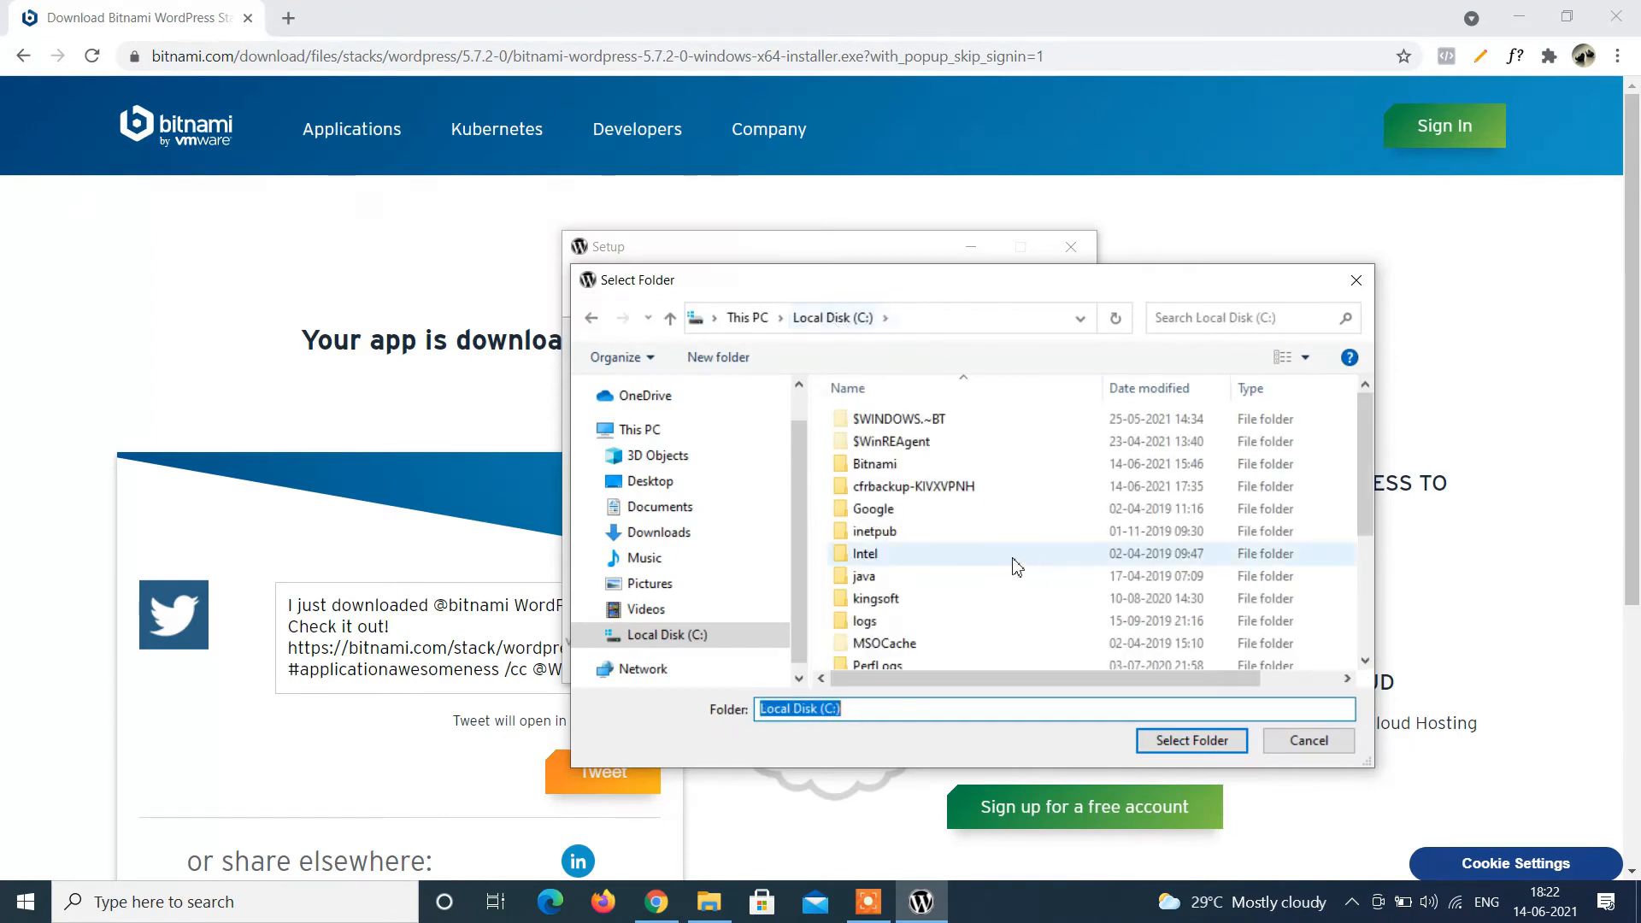
{"action": "scroll", "coordinate": [1024, 570], "scroll_direction": "down", "scroll_amount": 3}
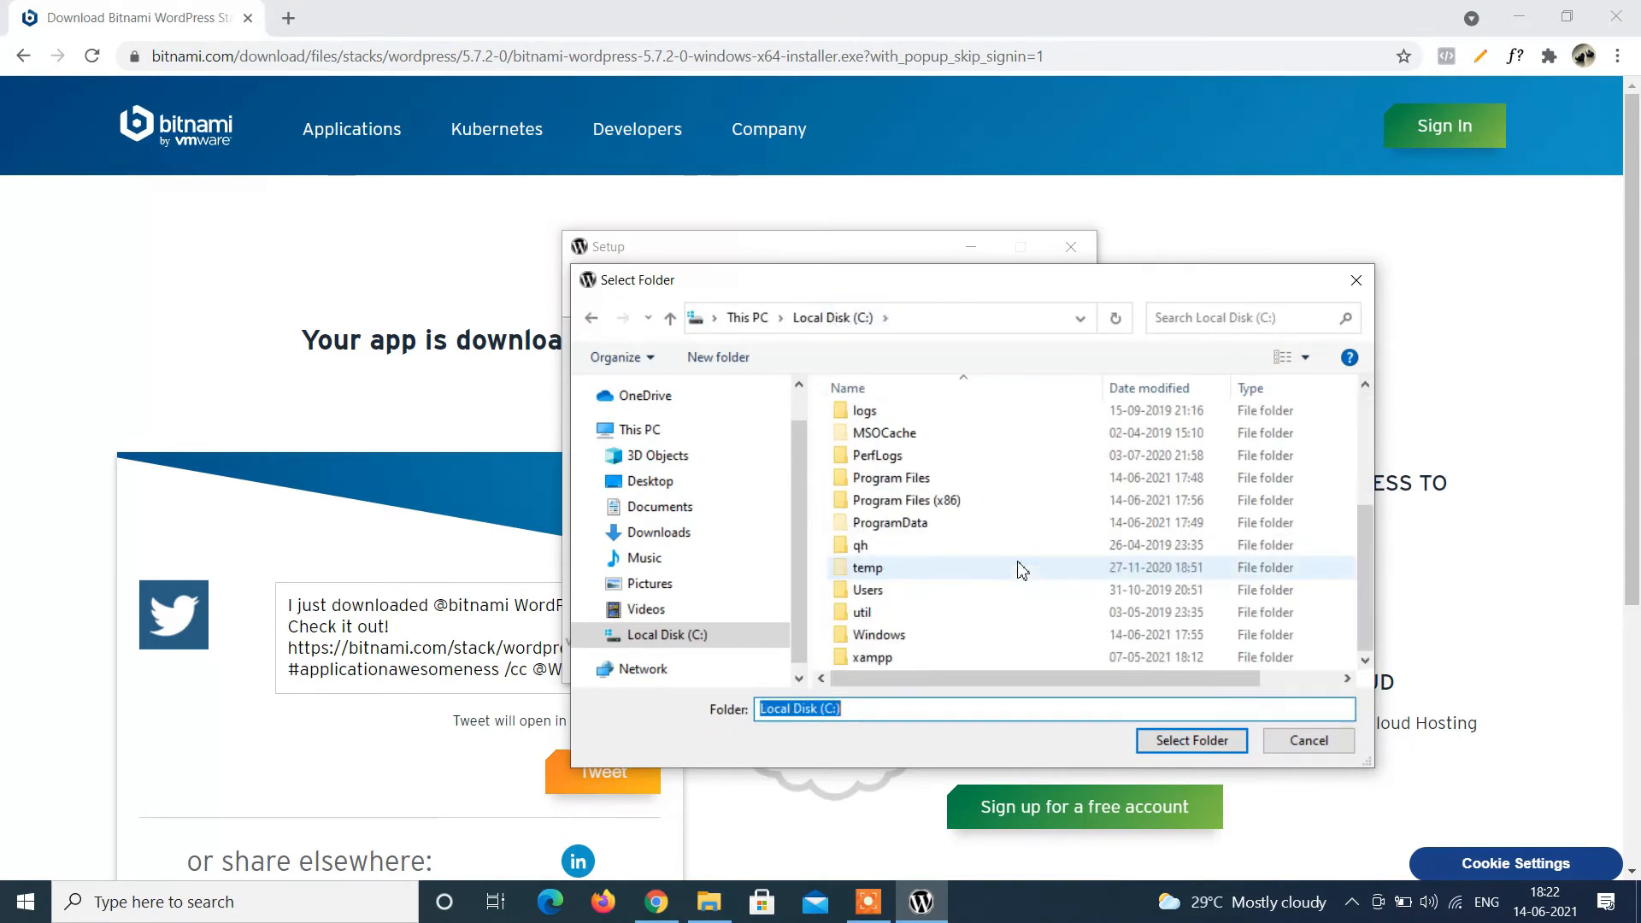
{"action": "right_click", "coordinate": [1020, 645]}
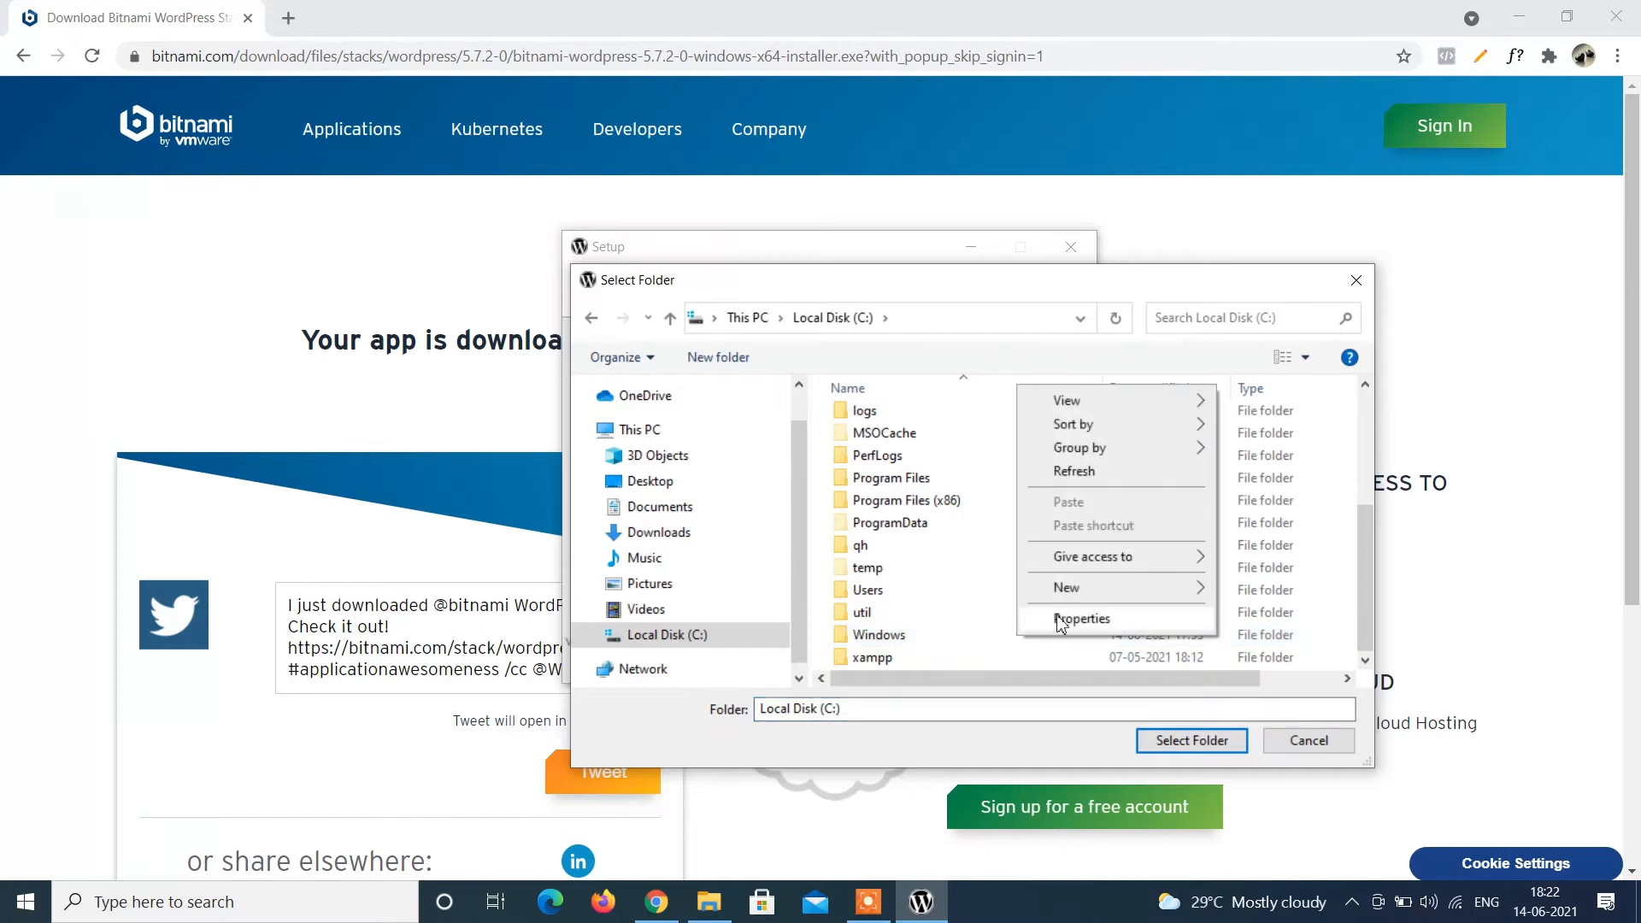
{"action": "mouse_move", "coordinate": [1068, 589]}
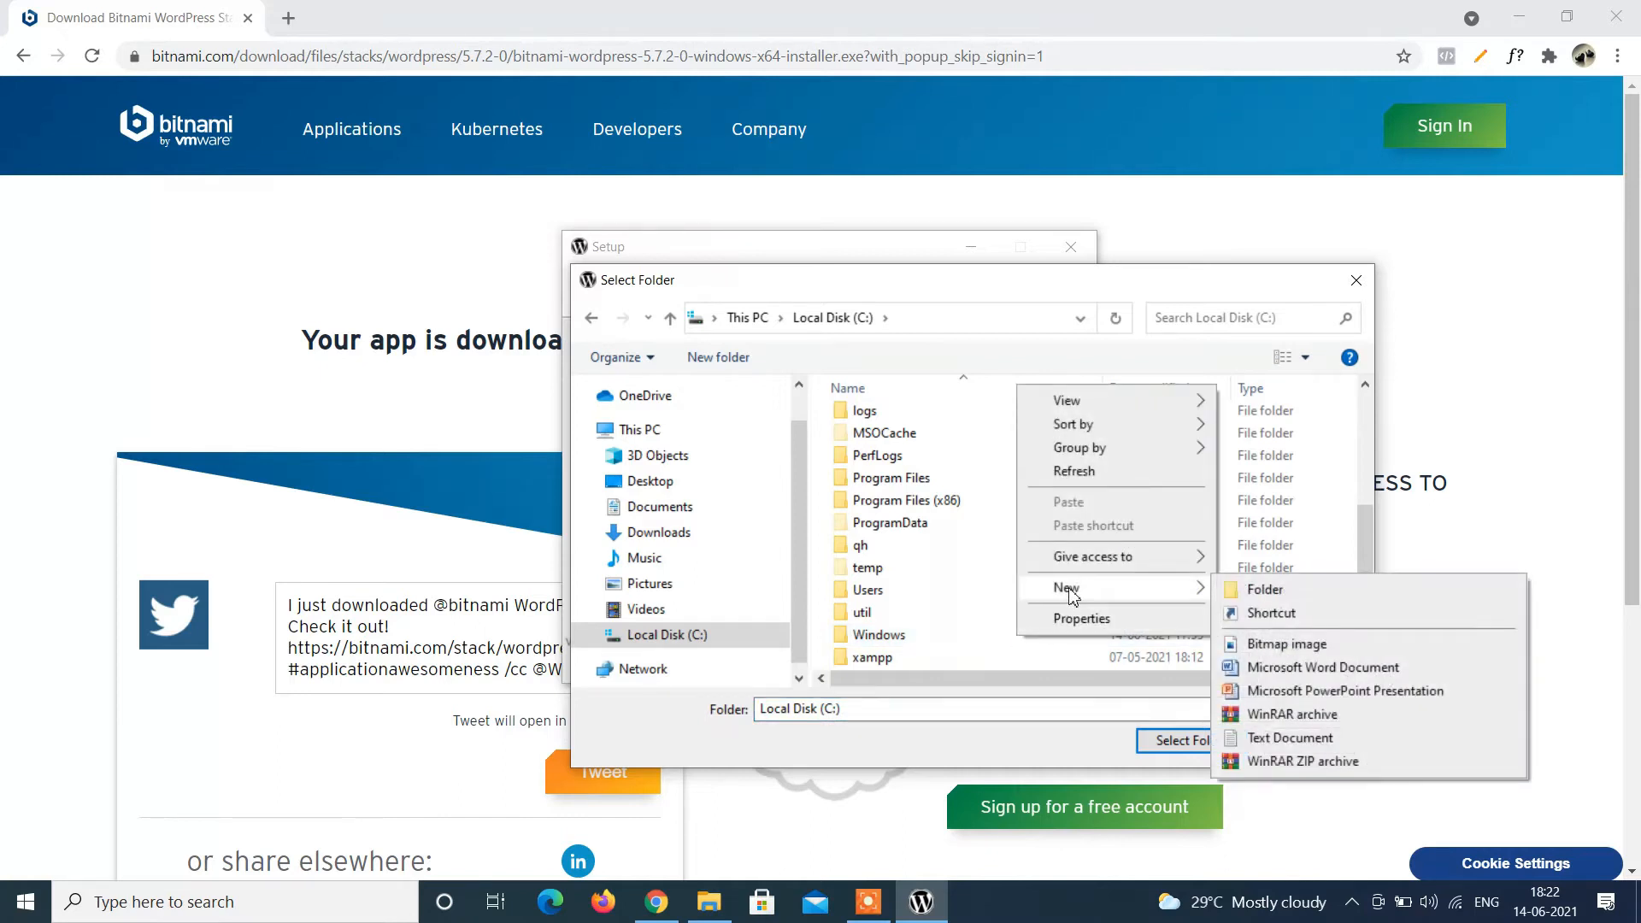
{"action": "left_click", "coordinate": [1345, 596]}
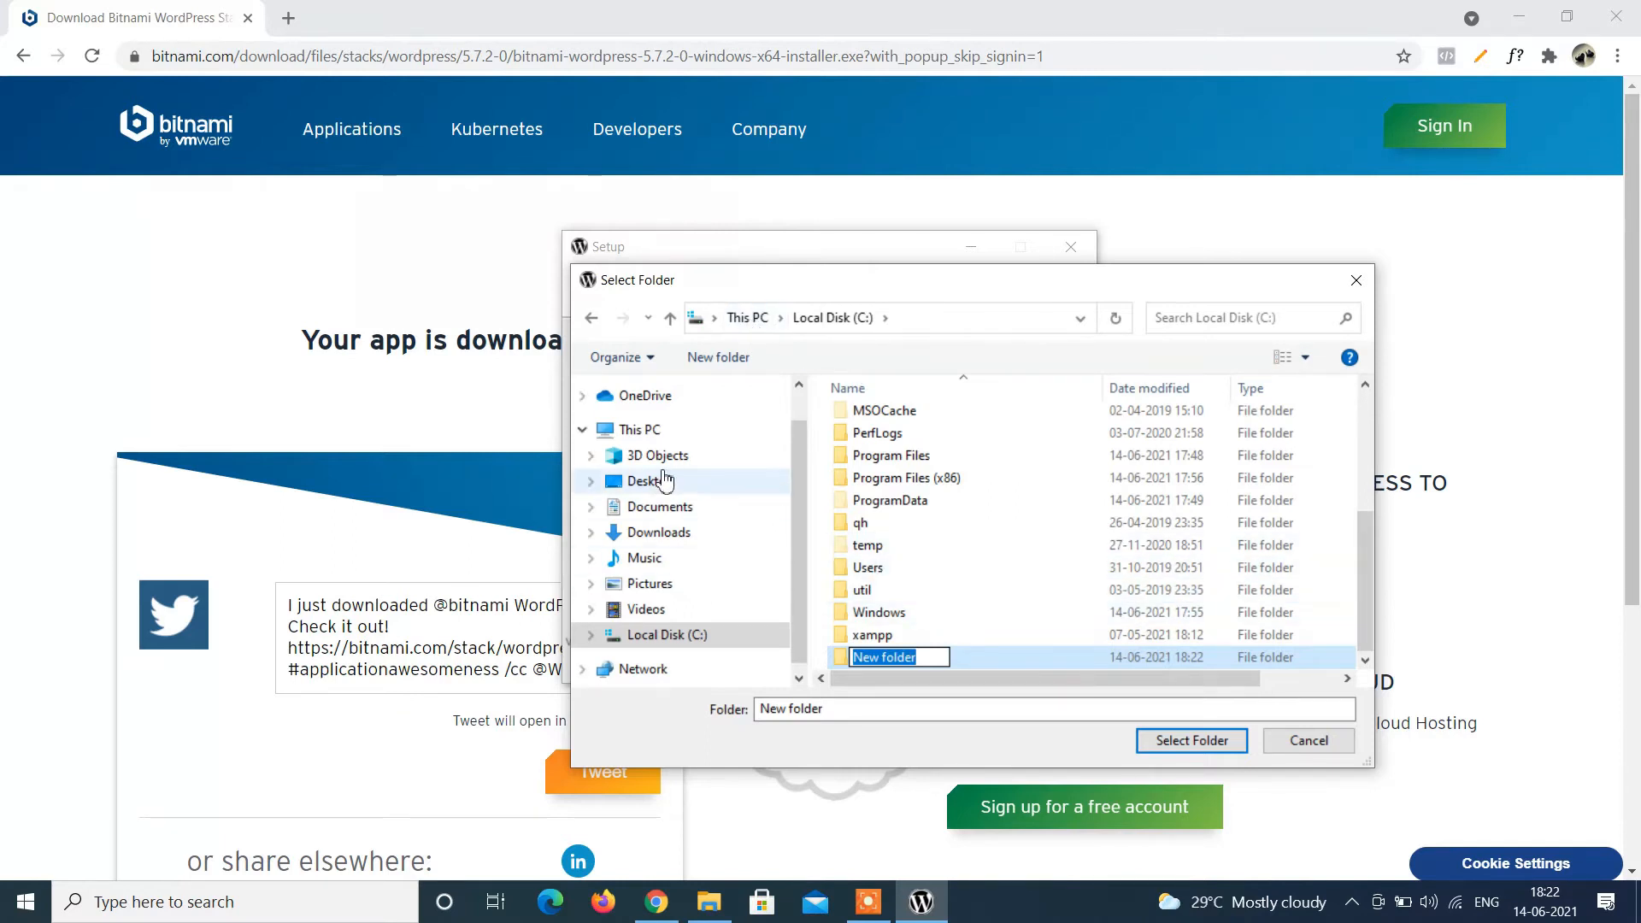
Create a folder named Bitnami in Downloads and select it as the installation folder.
{"action": "left_click", "coordinate": [674, 531]}
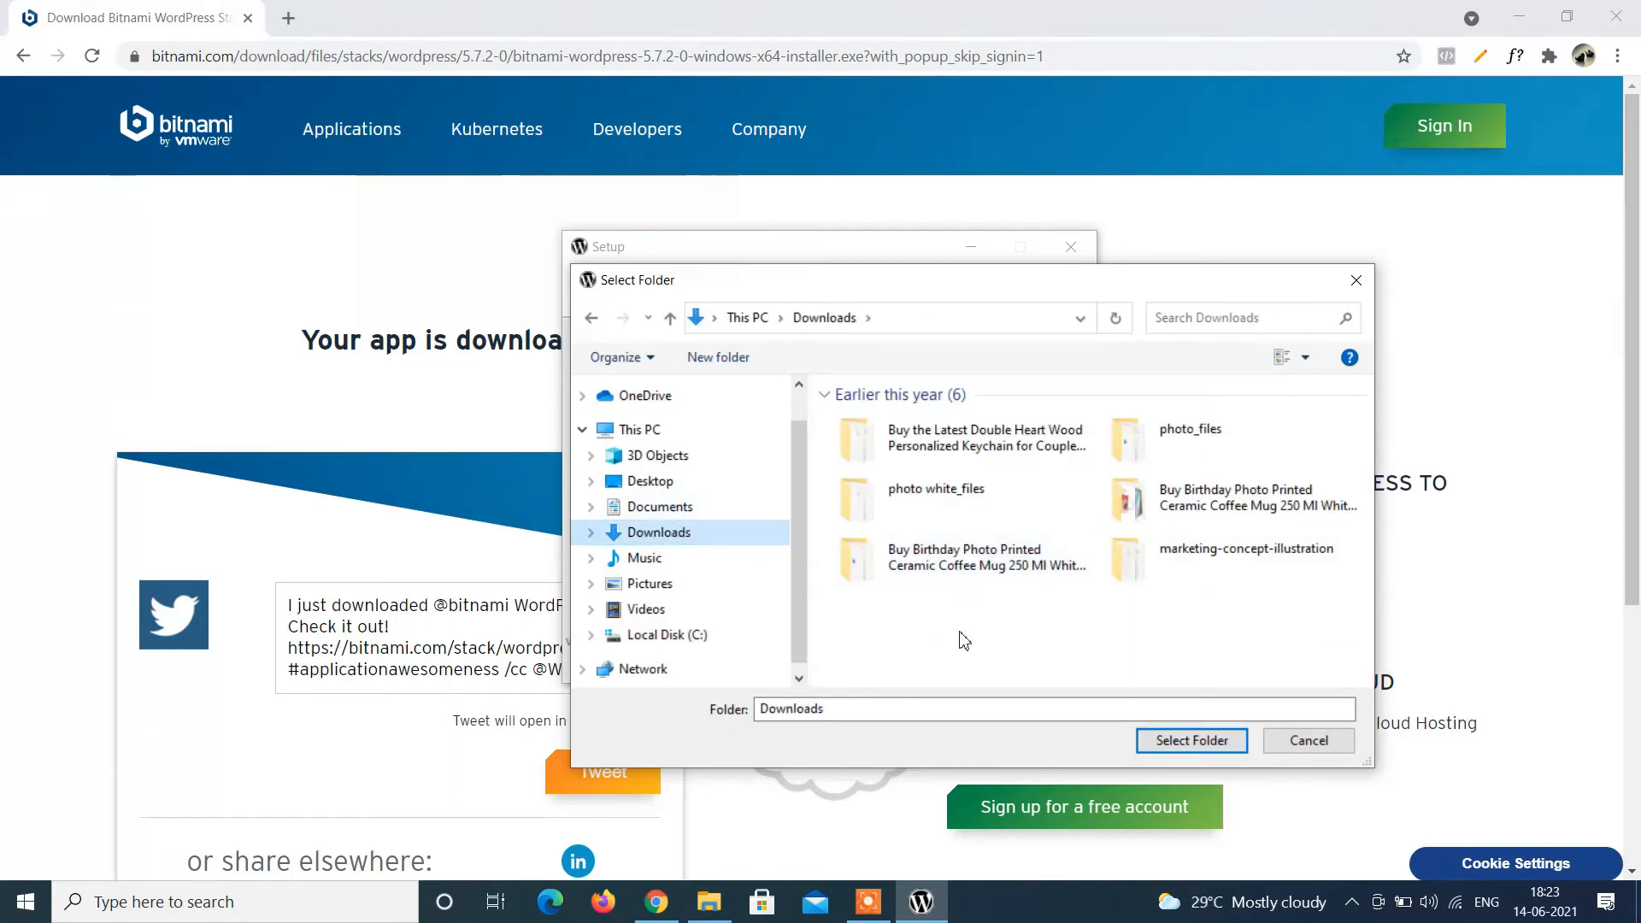
{"action": "right_click", "coordinate": [962, 635]}
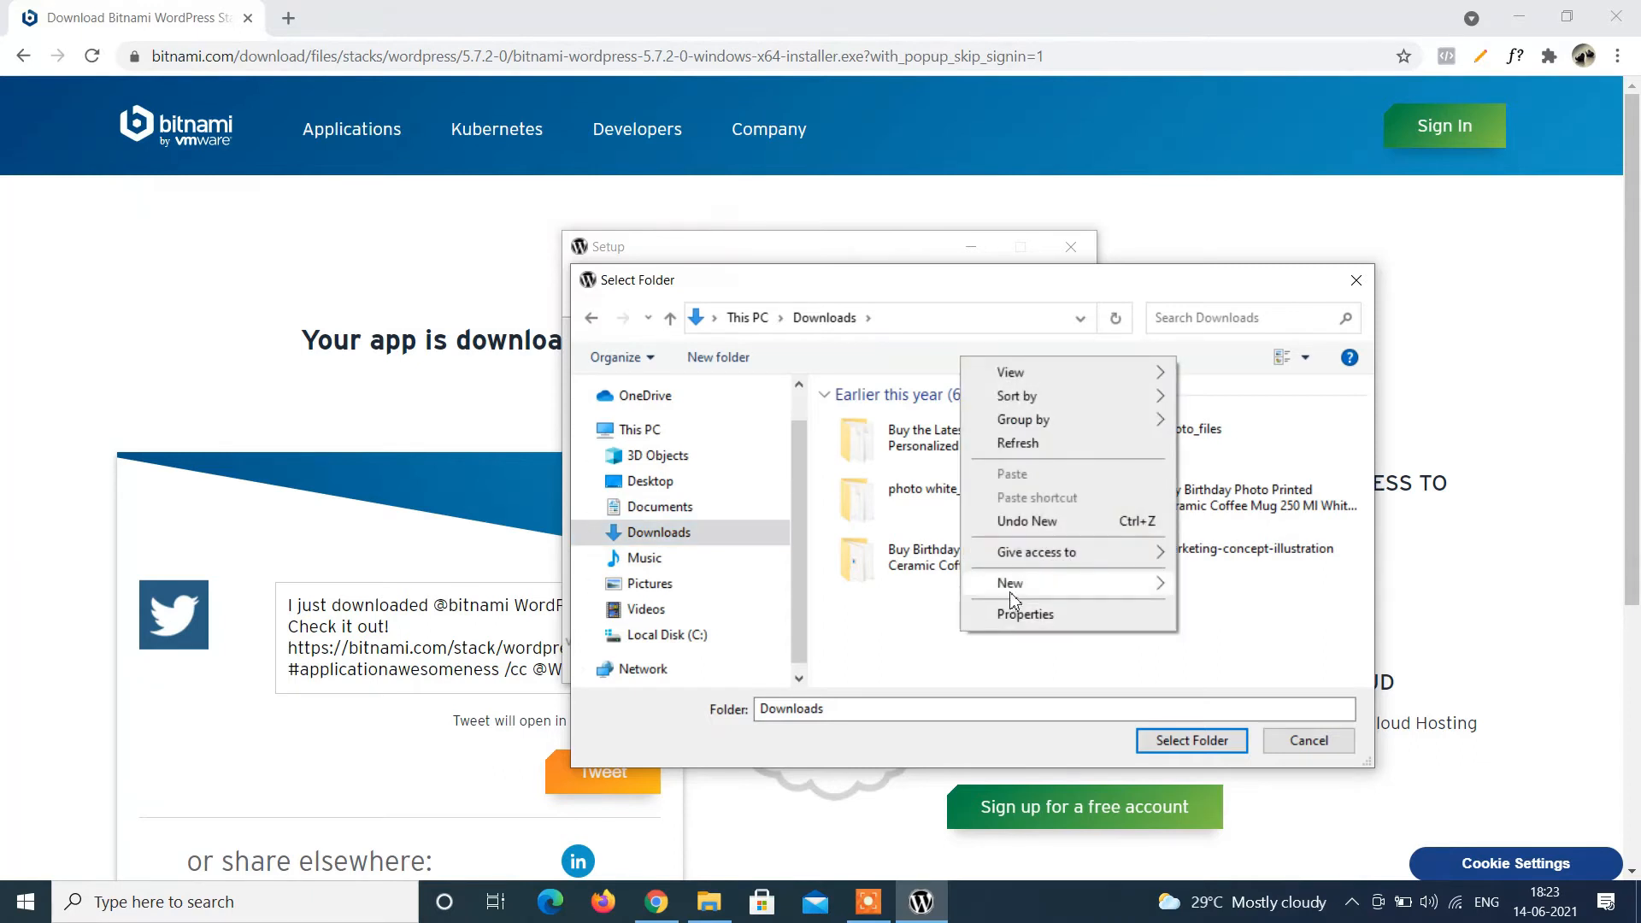
{"action": "mouse_move", "coordinate": [1014, 590]}
{"action": "left_click", "coordinate": [1266, 593]}
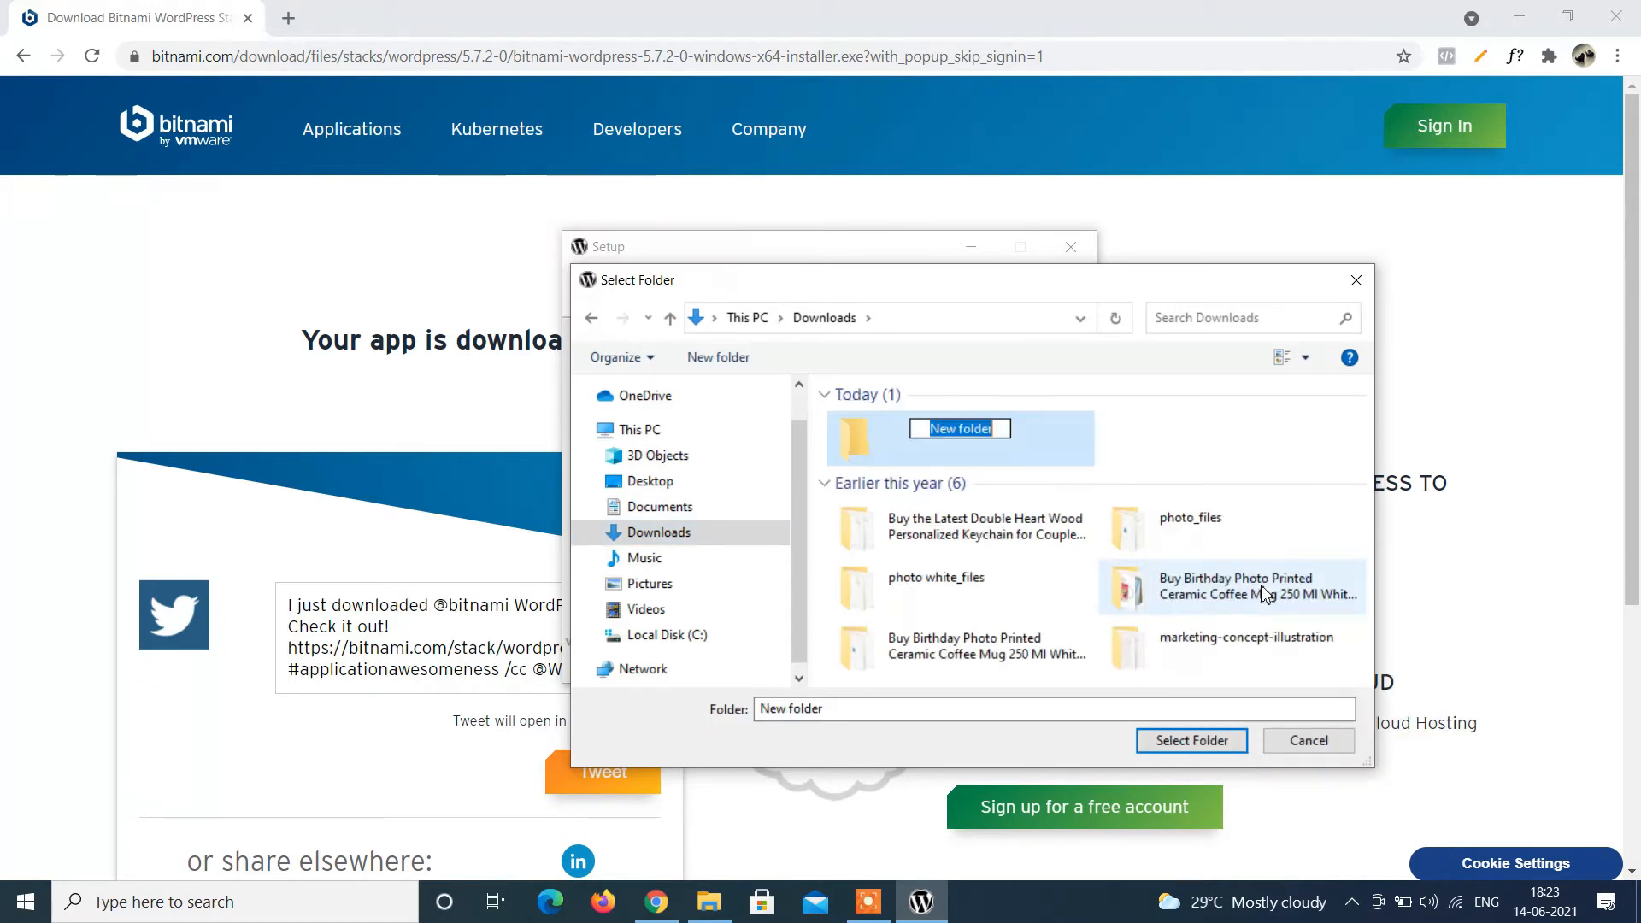
{"action": "type", "text": "Bi"}
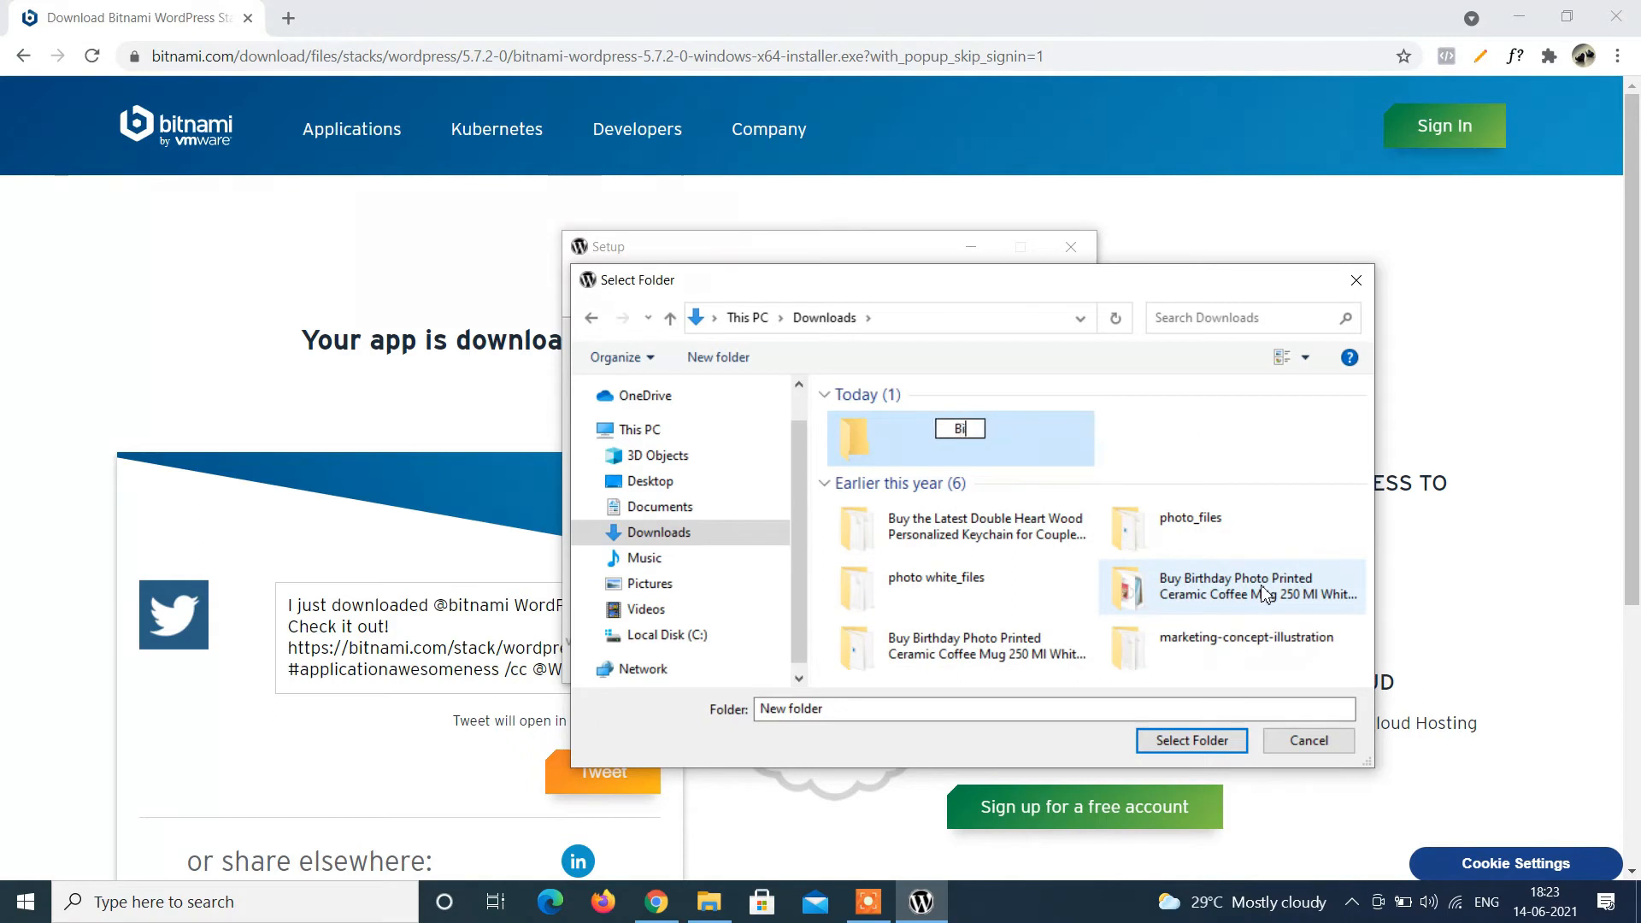
{"action": "type", "text": "tnami"}
{"action": "left_click", "coordinate": [1216, 741]}
{"action": "left_click", "coordinate": [1216, 740]}
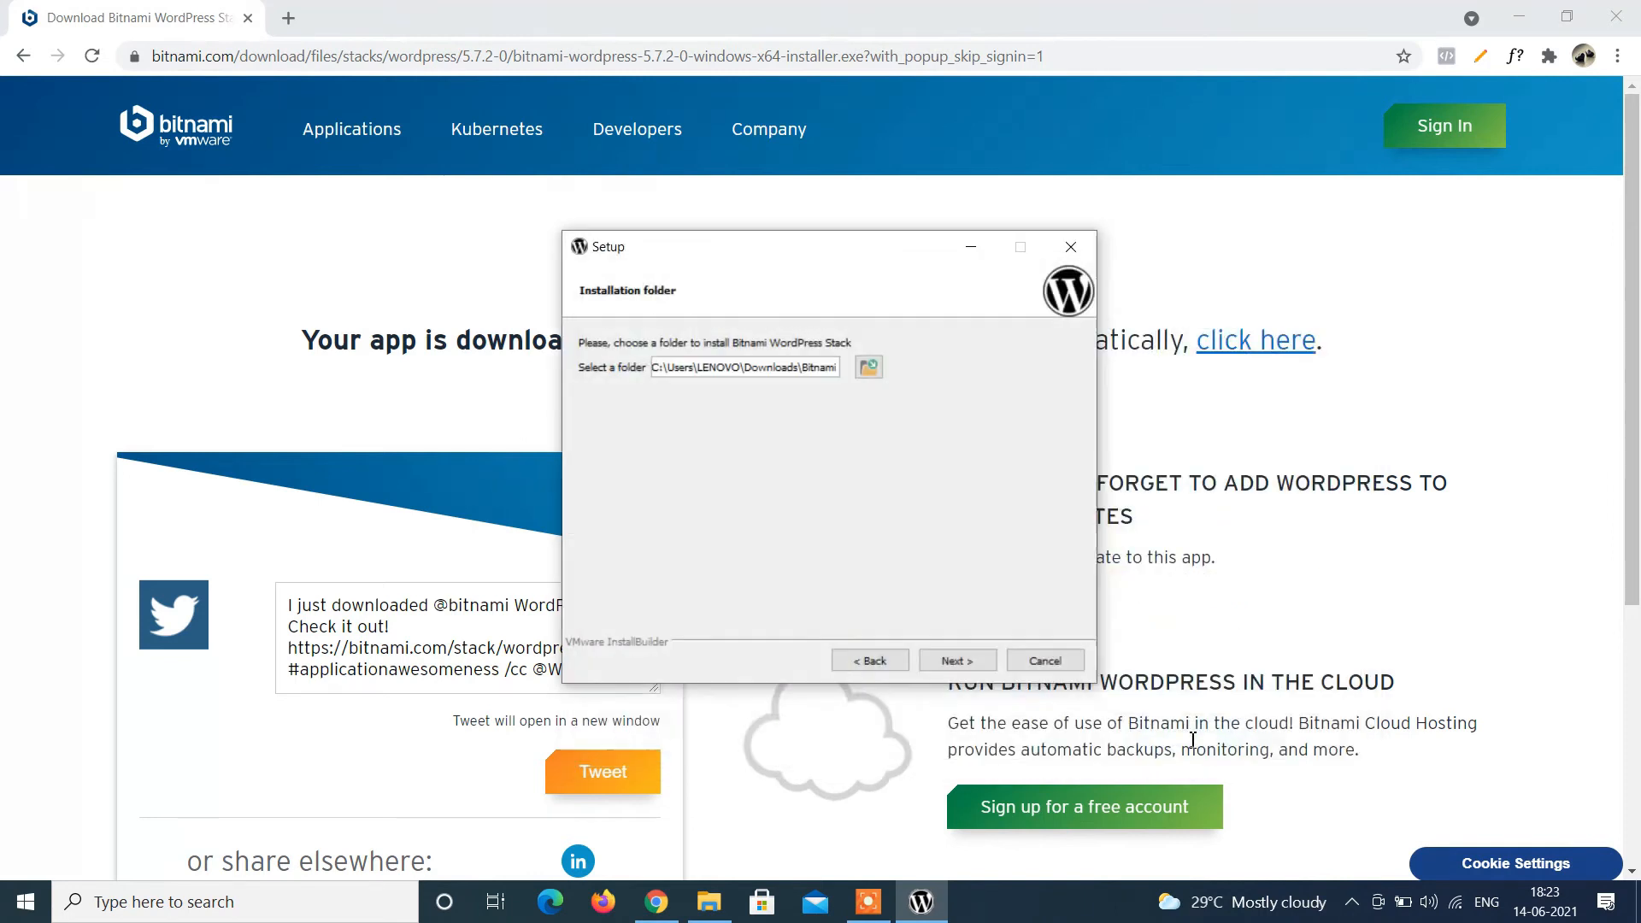
On the admin account page, replace the prefilled real name and e-mail with the user's own.
{"action": "left_click", "coordinate": [957, 663]}
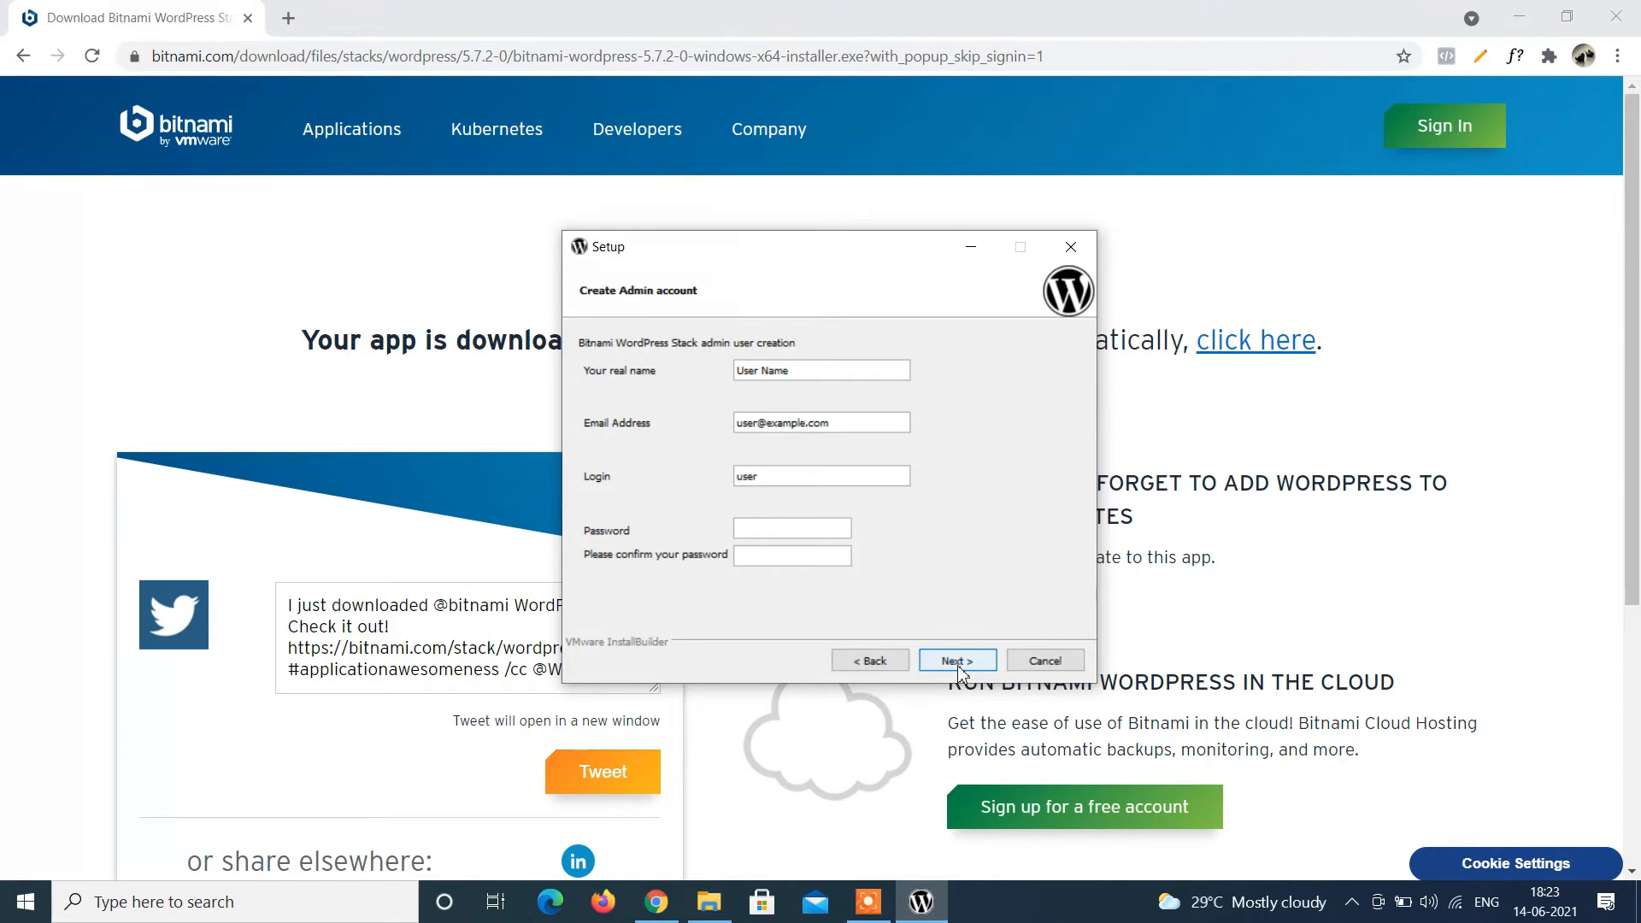
{"action": "left_click", "coordinate": [821, 372]}
{"action": "key", "text": "BackSpace"}
{"action": "key", "text": "BackSpace"}
{"action": "key", "text": "BackSpace"}
{"action": "key", "text": "BackSpace"}
{"action": "key", "text": "BackSpace"}
{"action": "key", "text": "BackSpace"}
{"action": "key", "text": "BackSpace"}
{"action": "key", "text": "BackSpace"}
{"action": "key", "text": "BackSpace"}
{"action": "type", "text": "G"}
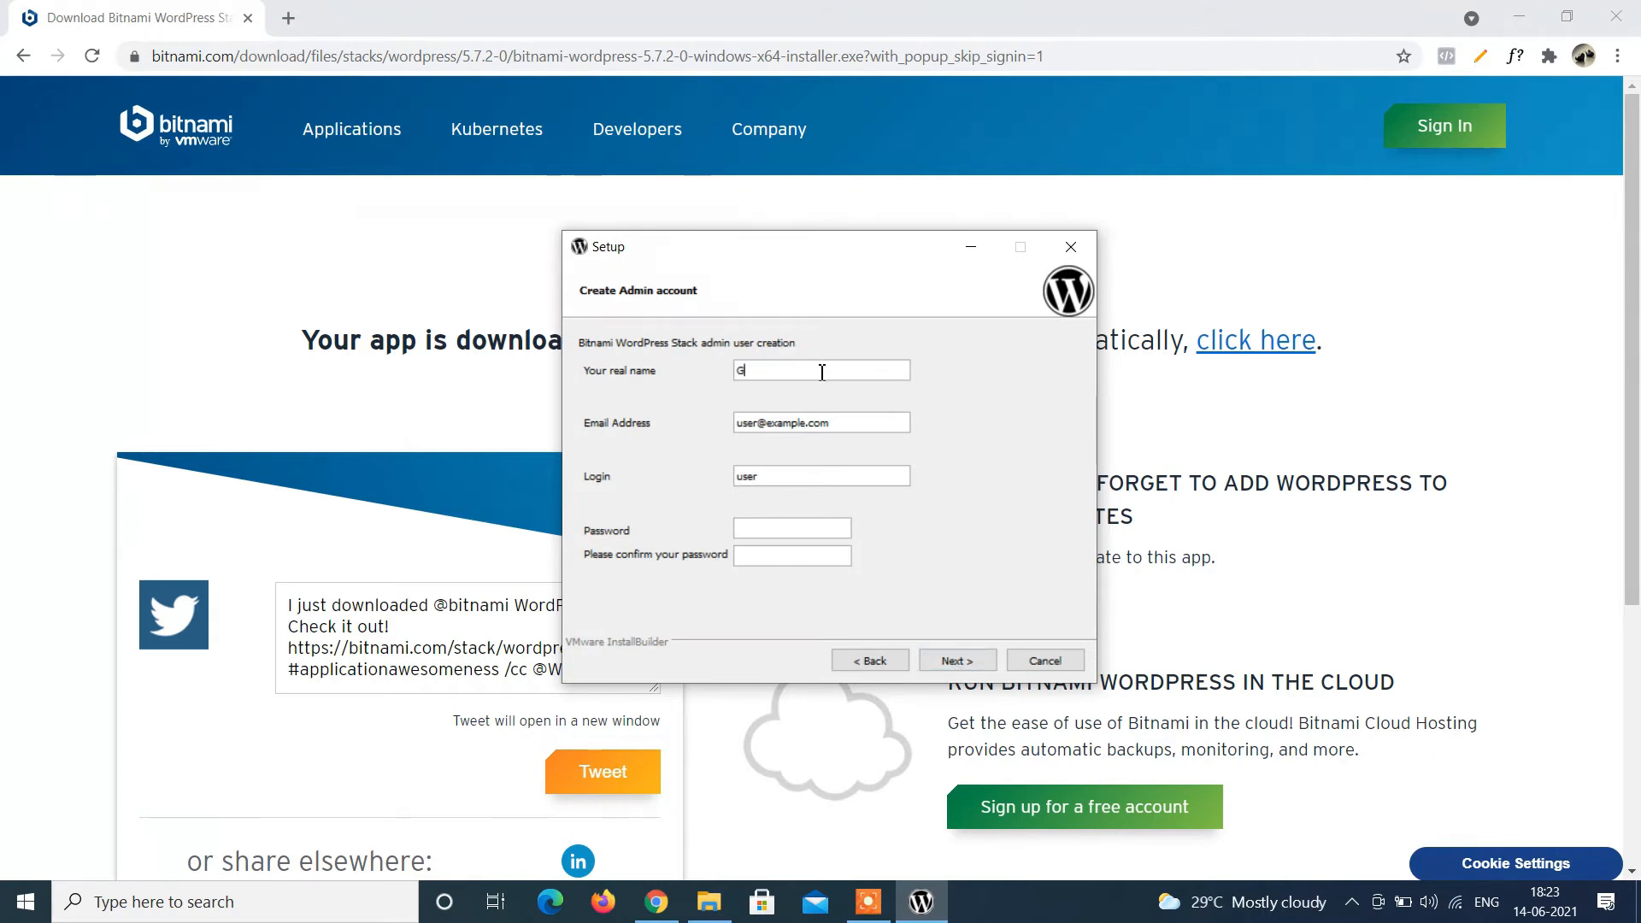
{"action": "type", "text": "lucoted"}
{"action": "type", "text": "hs"}
{"action": "left_click", "coordinate": [830, 422]}
{"action": "key", "text": "BackSpace"}
{"action": "key", "text": "BackSpace"}
{"action": "key", "text": "BackSpace"}
{"action": "key", "text": "BackSpace"}
{"action": "key", "text": "BackSpace"}
{"action": "key", "text": "BackSpace"}
{"action": "key", "text": "BackSpace"}
{"action": "key", "text": "BackSpace"}
{"action": "key", "text": "BackSpace"}
{"action": "key", "text": "BackSpace"}
{"action": "key", "text": "BackSpace"}
{"action": "key", "text": "BackSpace"}
{"action": "key", "text": "BackSpace"}
{"action": "key", "text": "BackSpace"}
{"action": "key", "text": "BackSpace"}
{"action": "key", "text": "BackSpace"}
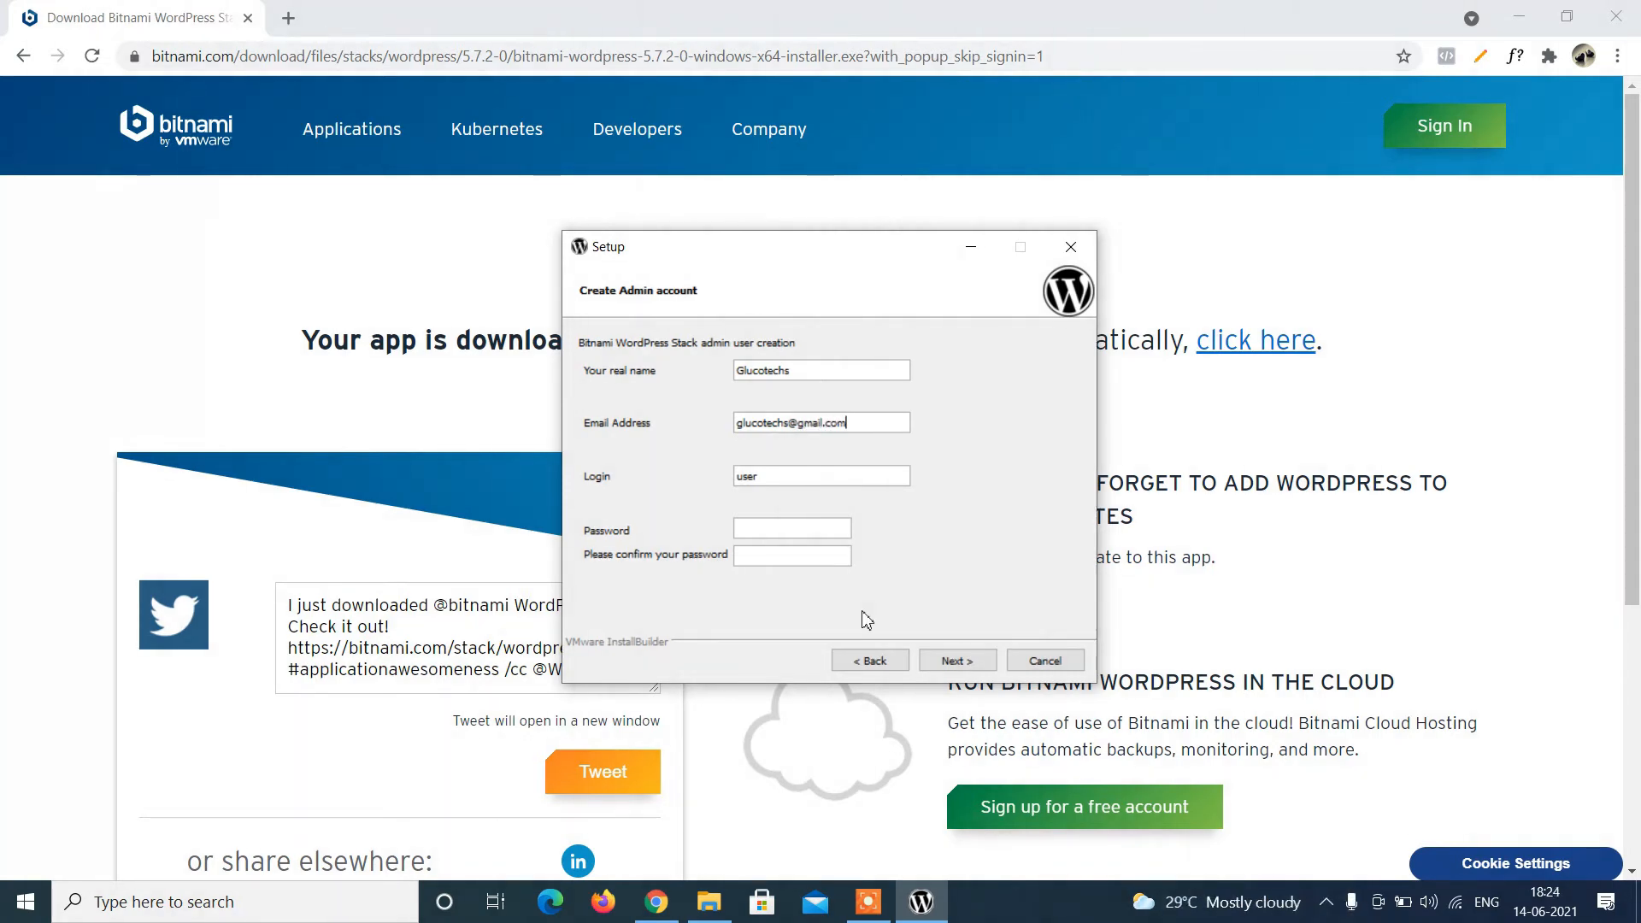
Set the login to admin, enter and confirm the account password, and continue.
{"action": "left_click", "coordinate": [828, 478]}
{"action": "key", "text": "BackSpace"}
{"action": "key", "text": "BackSpace"}
{"action": "key", "text": "BackSpace"}
{"action": "key", "text": "BackSpace"}
{"action": "type", "text": "admin"}
{"action": "left_click", "coordinate": [784, 528]}
{"action": "type", "text": "1234567812345"}
{"action": "key", "text": "BackSpace"}
{"action": "key", "text": "BackSpace"}
{"action": "key", "text": "BackSpace"}
{"action": "key", "text": "BackSpace"}
{"action": "key", "text": "BackSpace"}
{"action": "type", "text": "12345678"}
{"action": "left_click", "coordinate": [970, 664]}
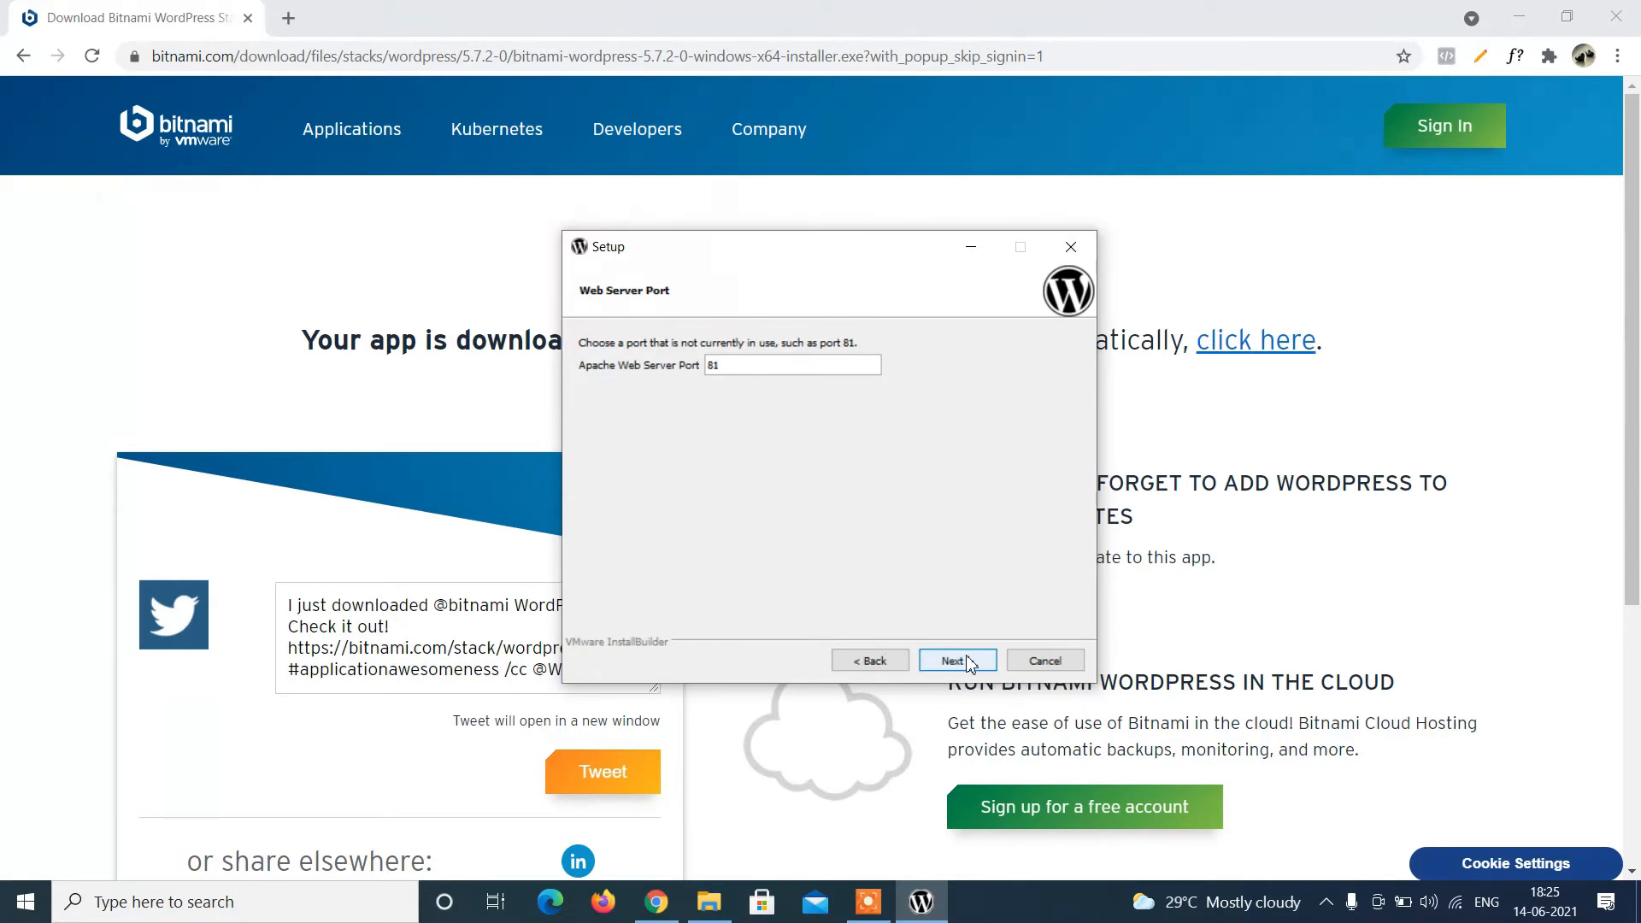
Accept Apache port 81 and the default admin's Blog name, skip mail setup, and pass the cloud offer.
{"action": "left_click", "coordinate": [970, 664]}
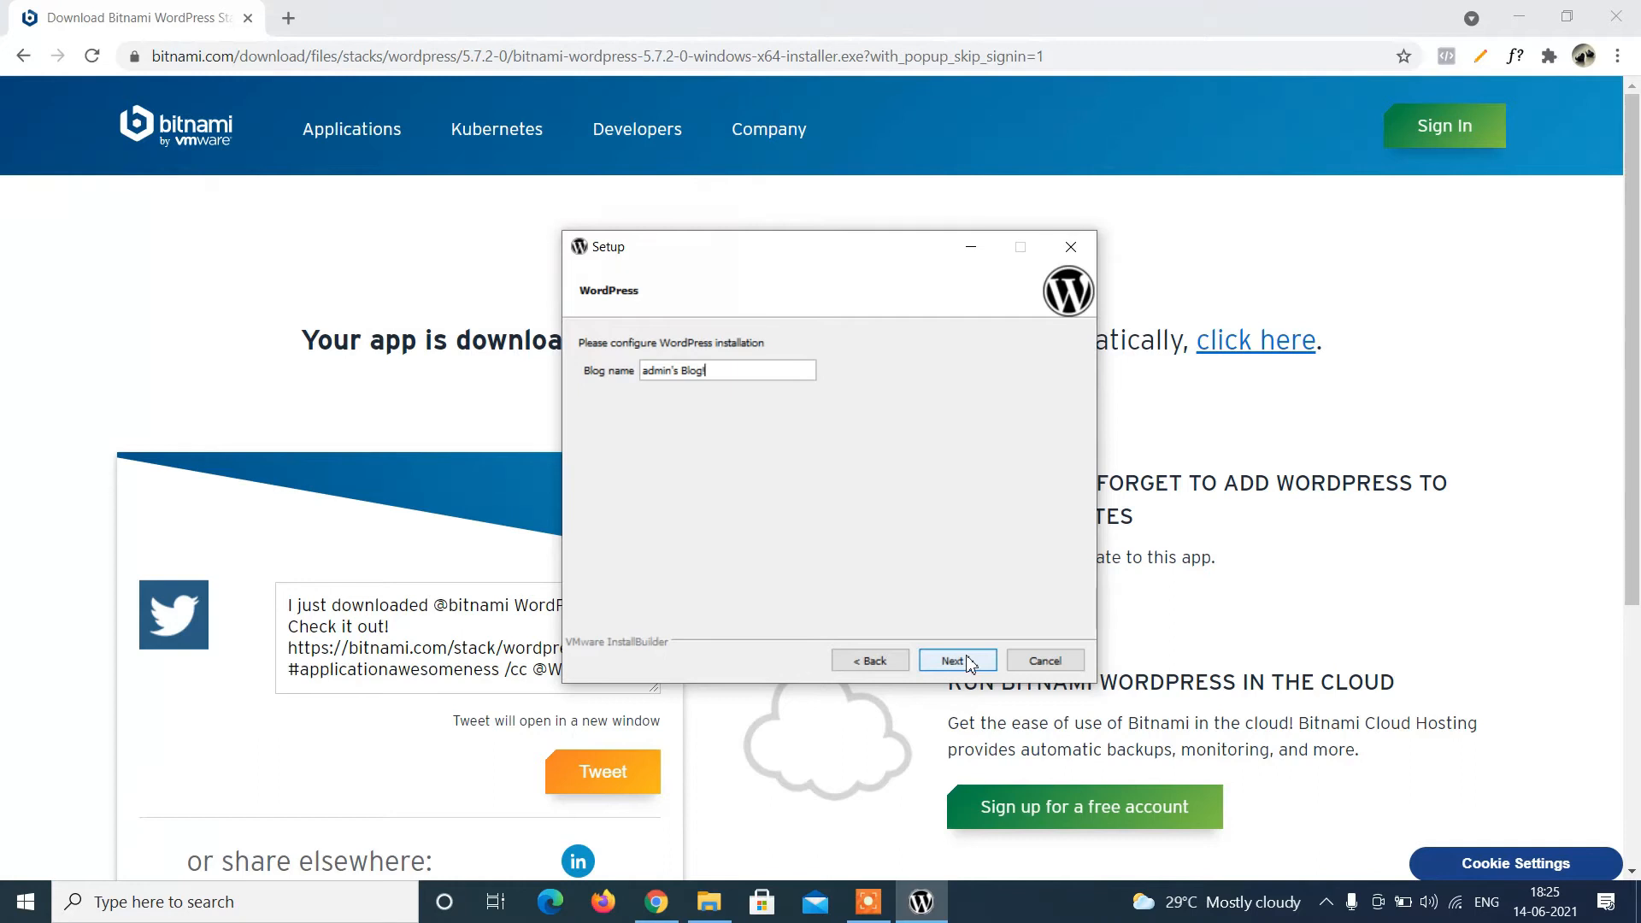
{"action": "left_click", "coordinate": [970, 665]}
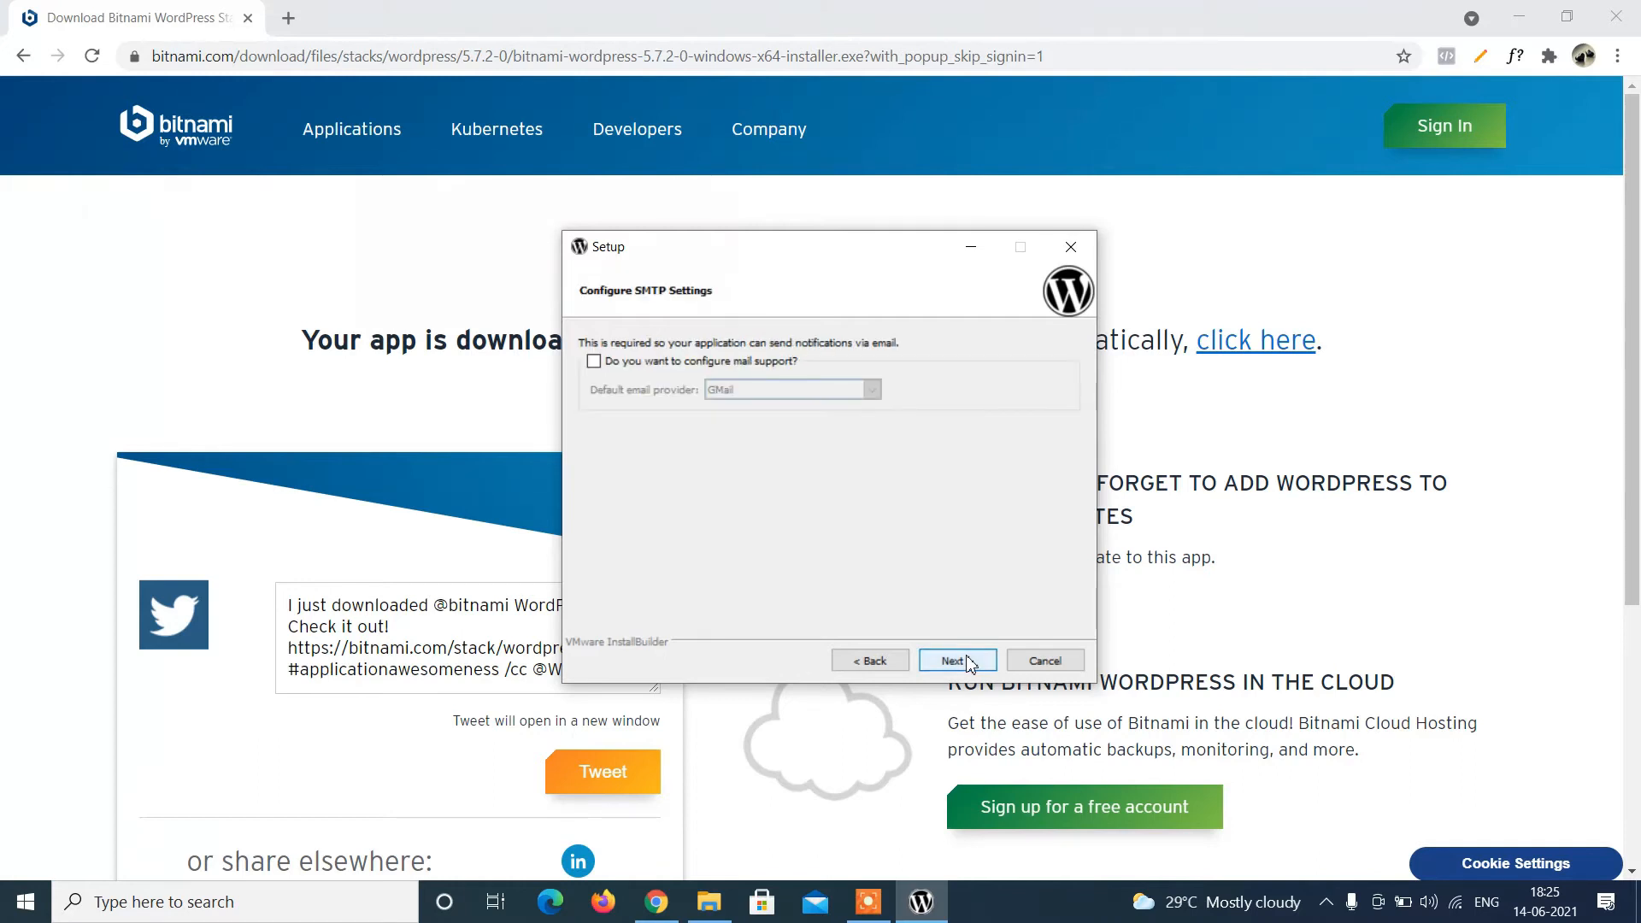
{"action": "left_click", "coordinate": [970, 664]}
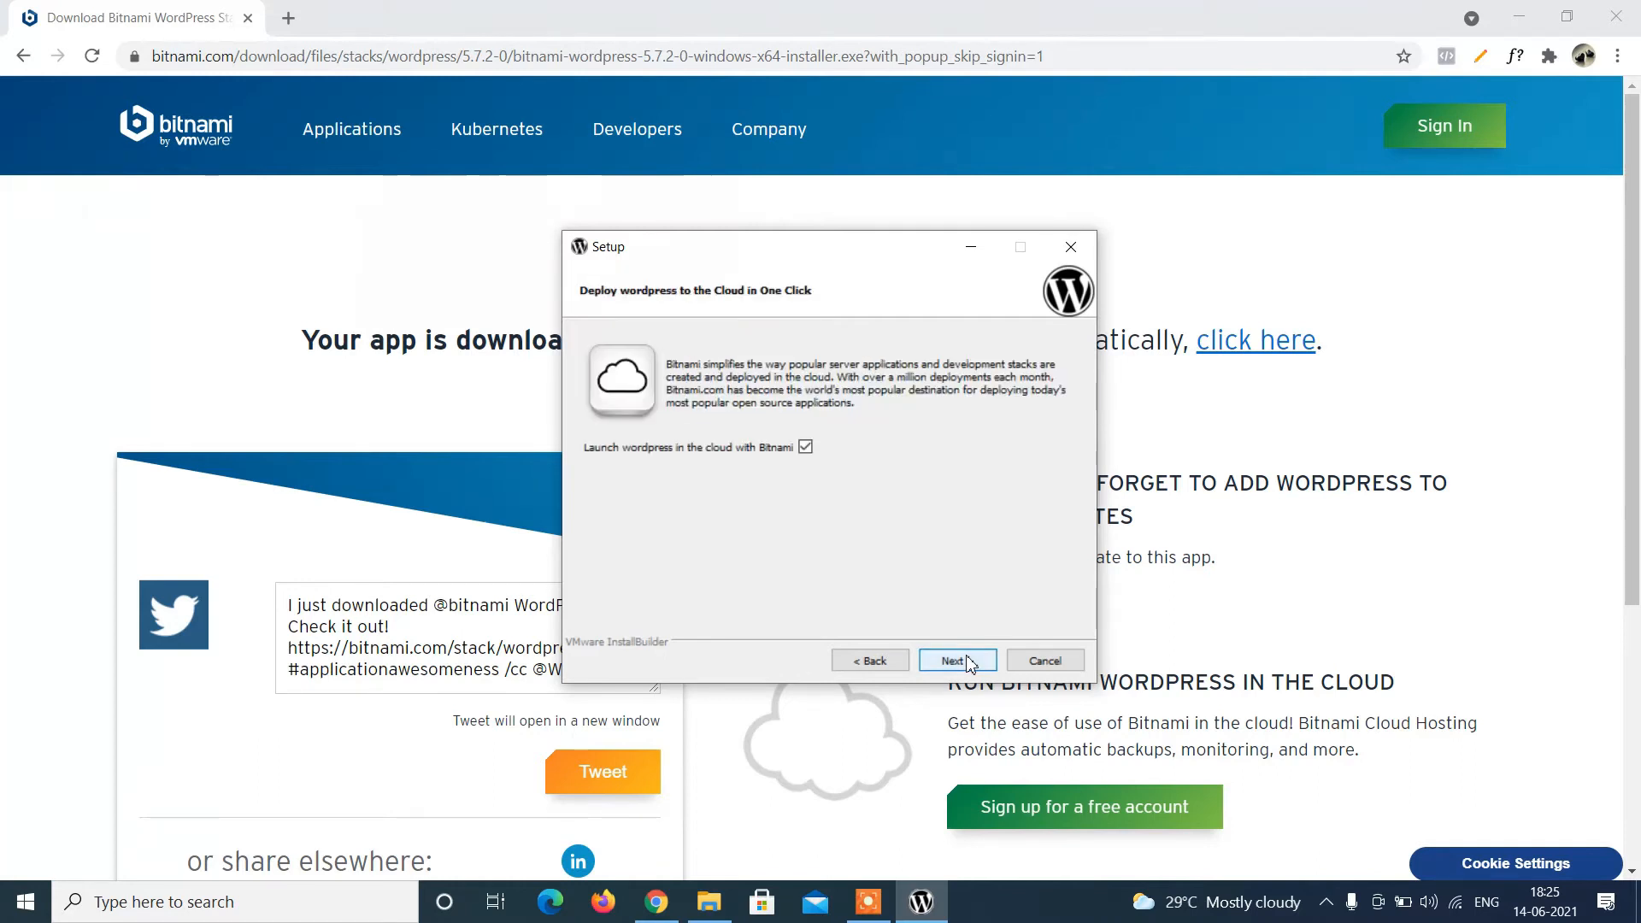
{"action": "left_click", "coordinate": [970, 664]}
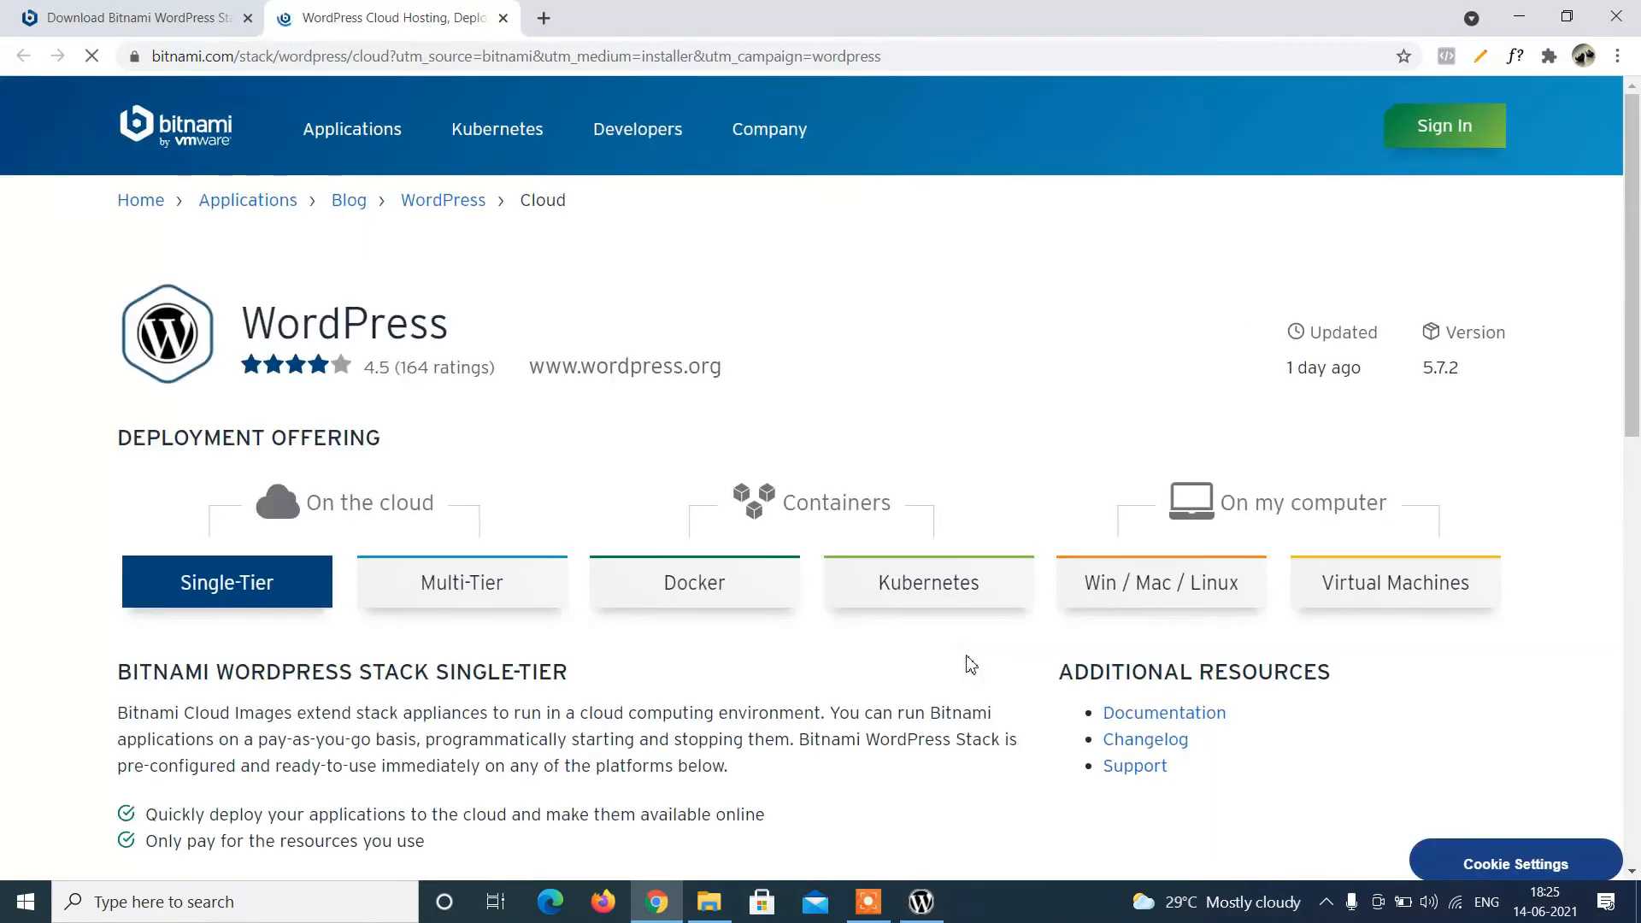
{"action": "left_click", "coordinate": [914, 906]}
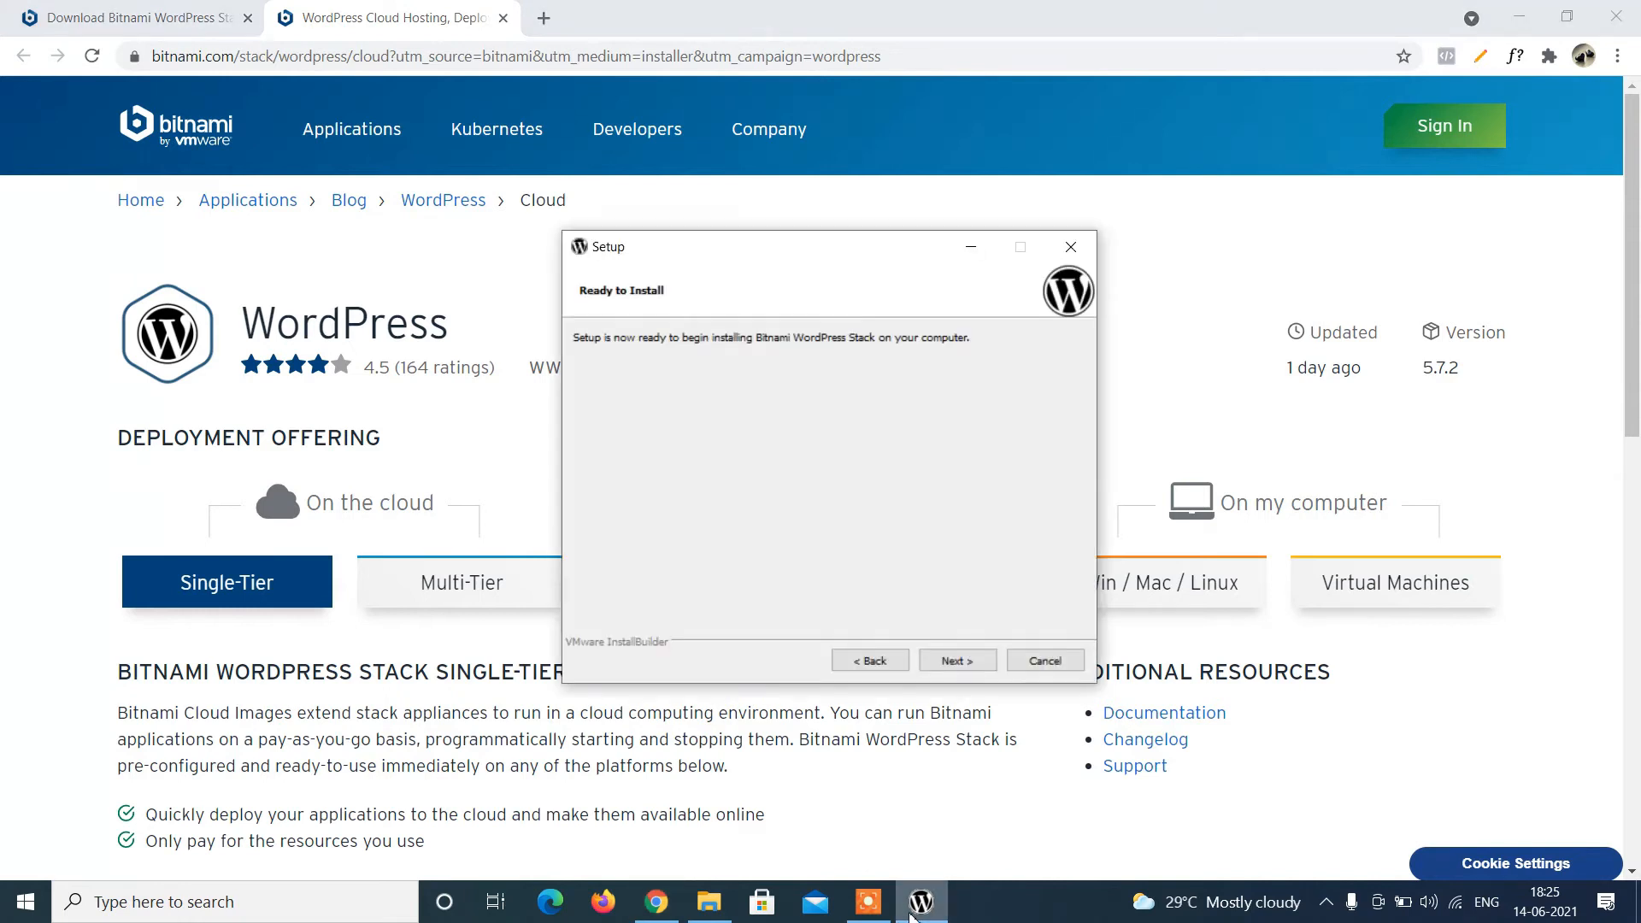
Start the WordPress stack installation and wait for the completion page with launch enabled.
{"action": "left_click", "coordinate": [956, 664]}
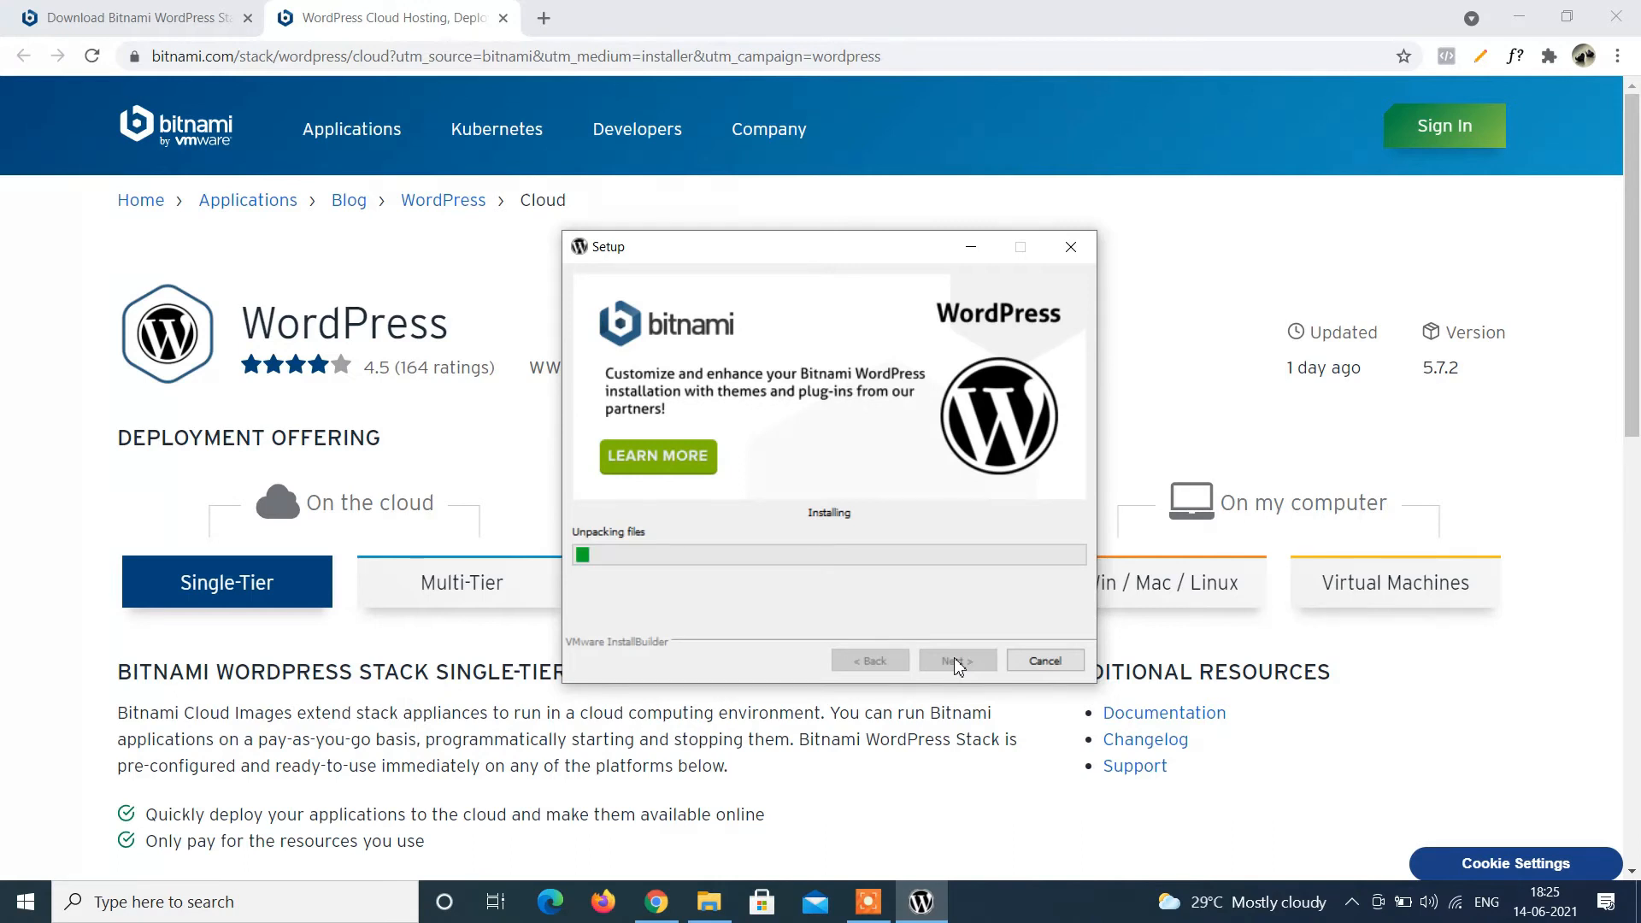
{"action": "left_click", "coordinate": [869, 903]}
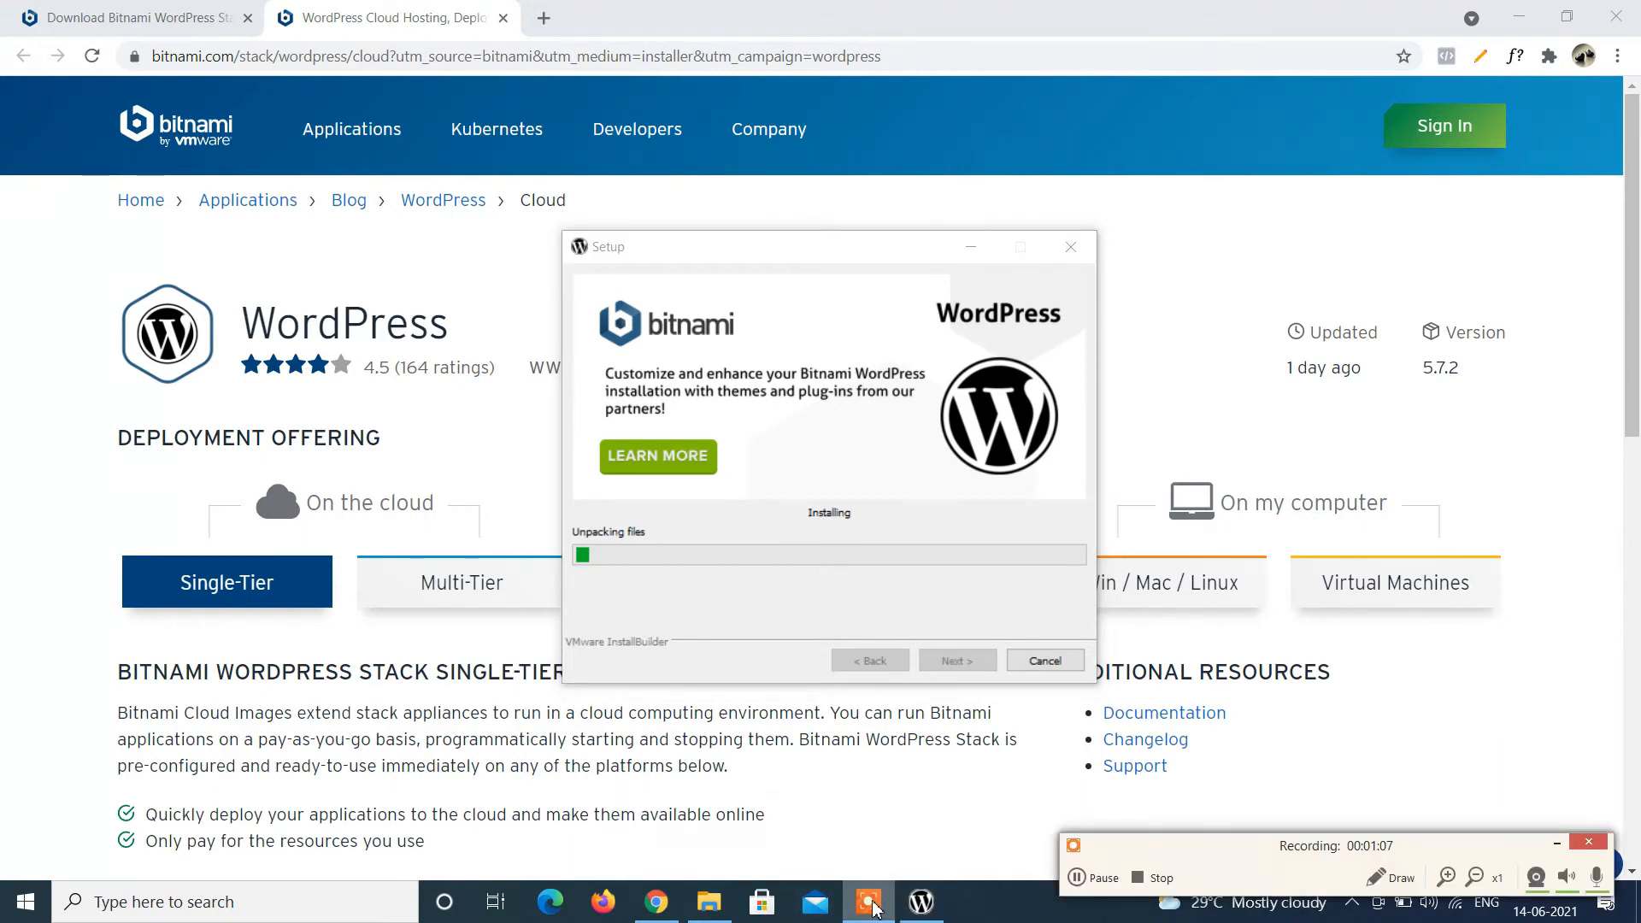
{"action": "left_click", "coordinate": [1554, 848]}
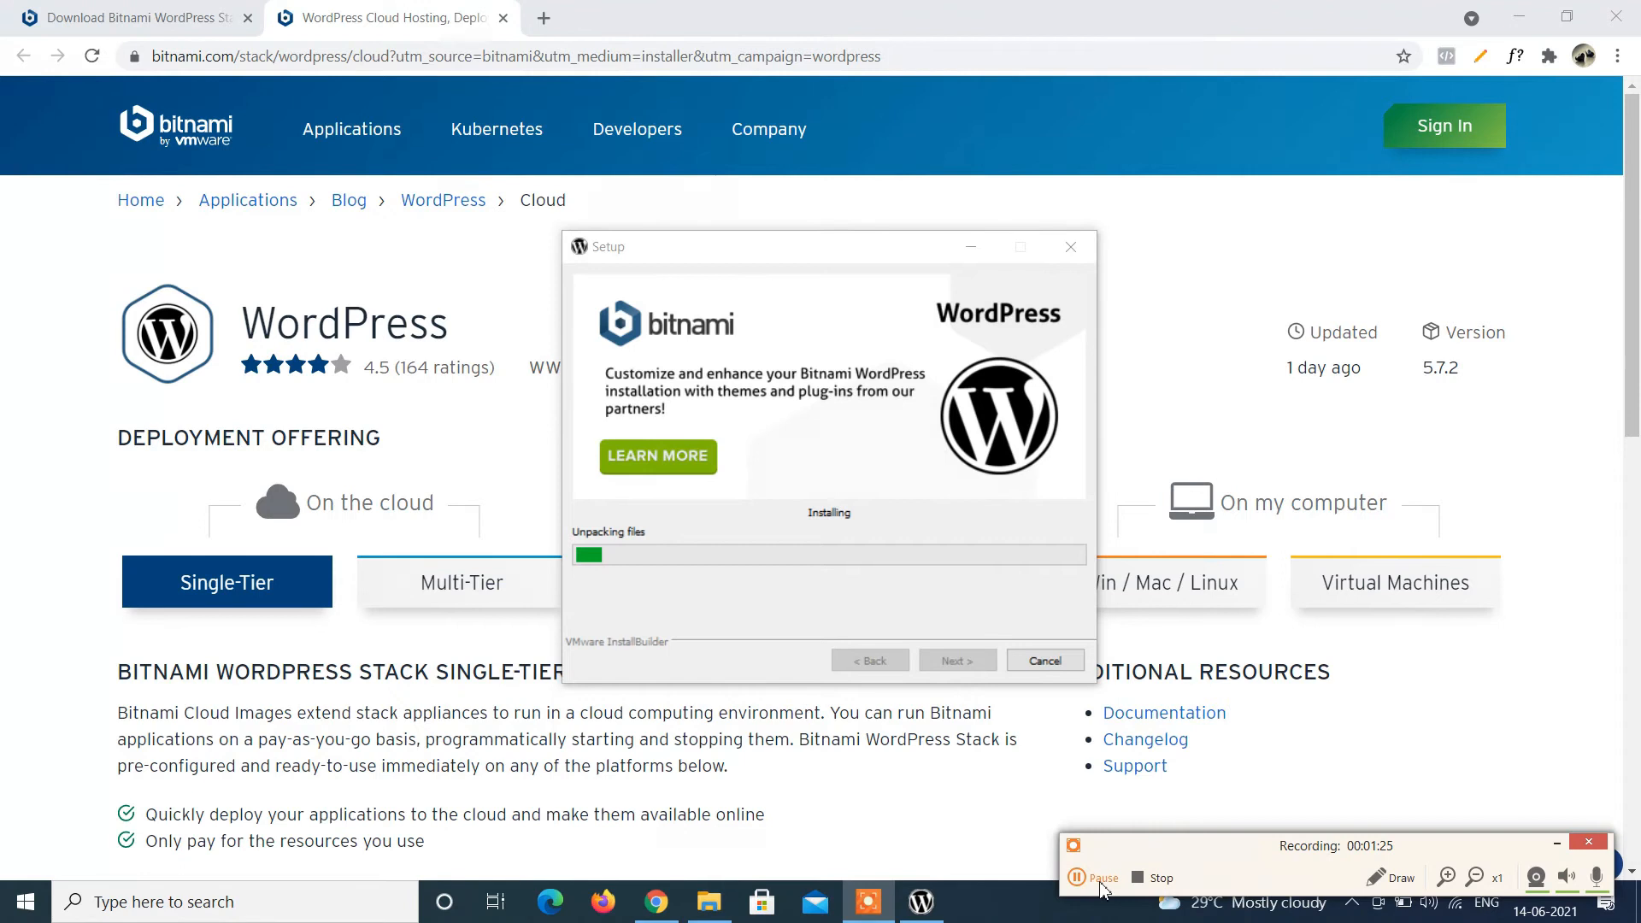
{"action": "left_click", "coordinate": [1082, 879]}
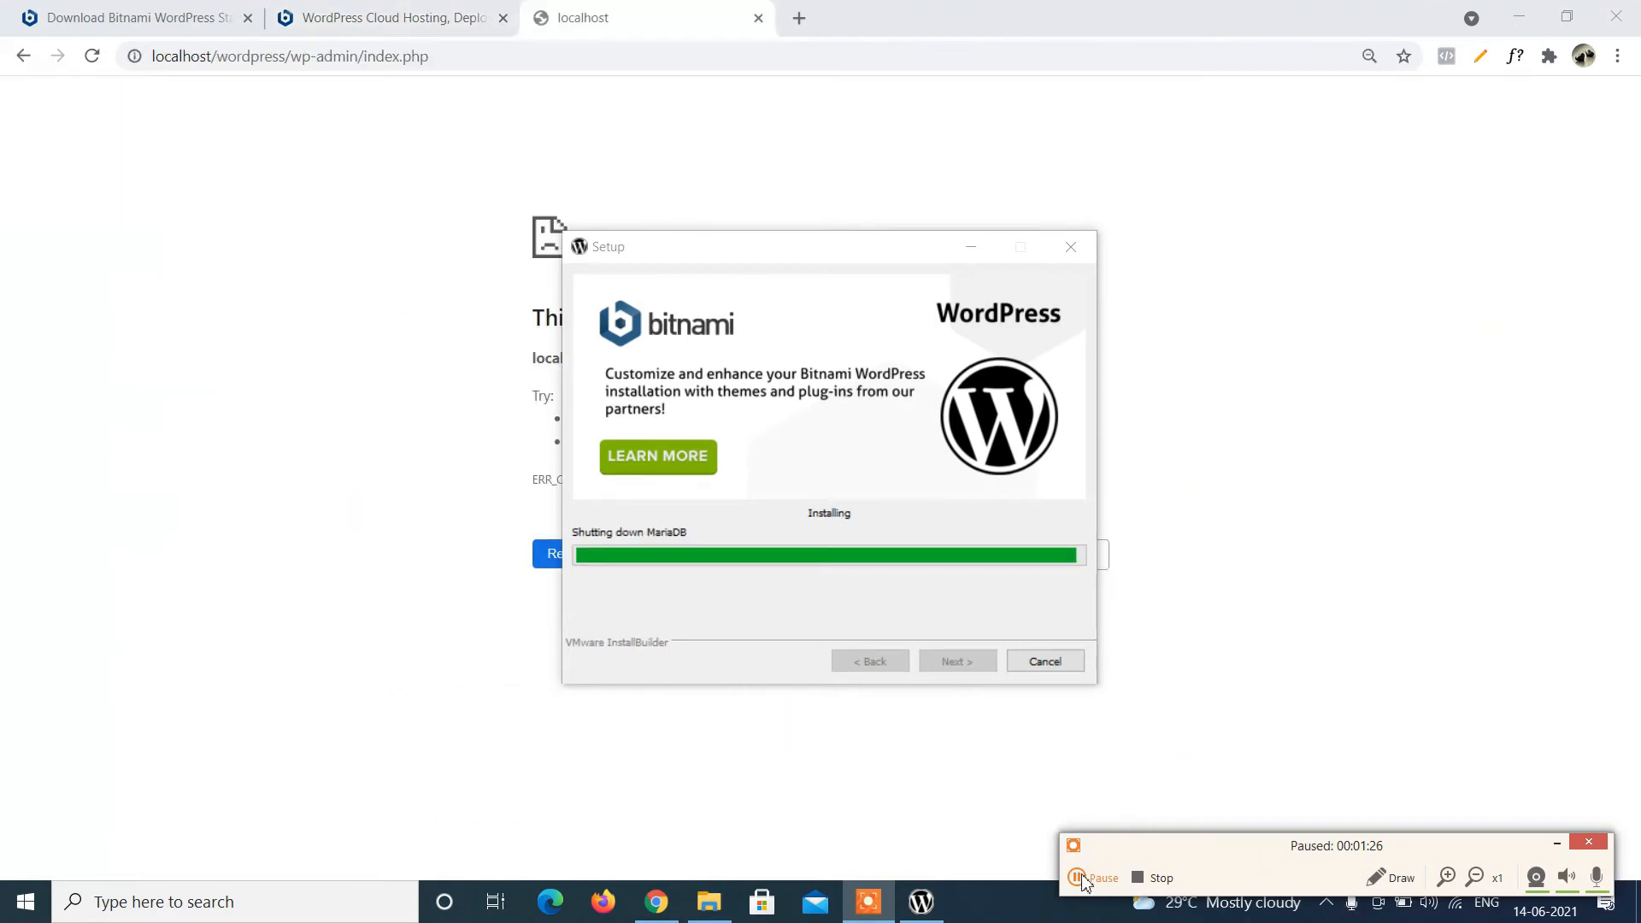
{"action": "left_click", "coordinate": [1082, 879]}
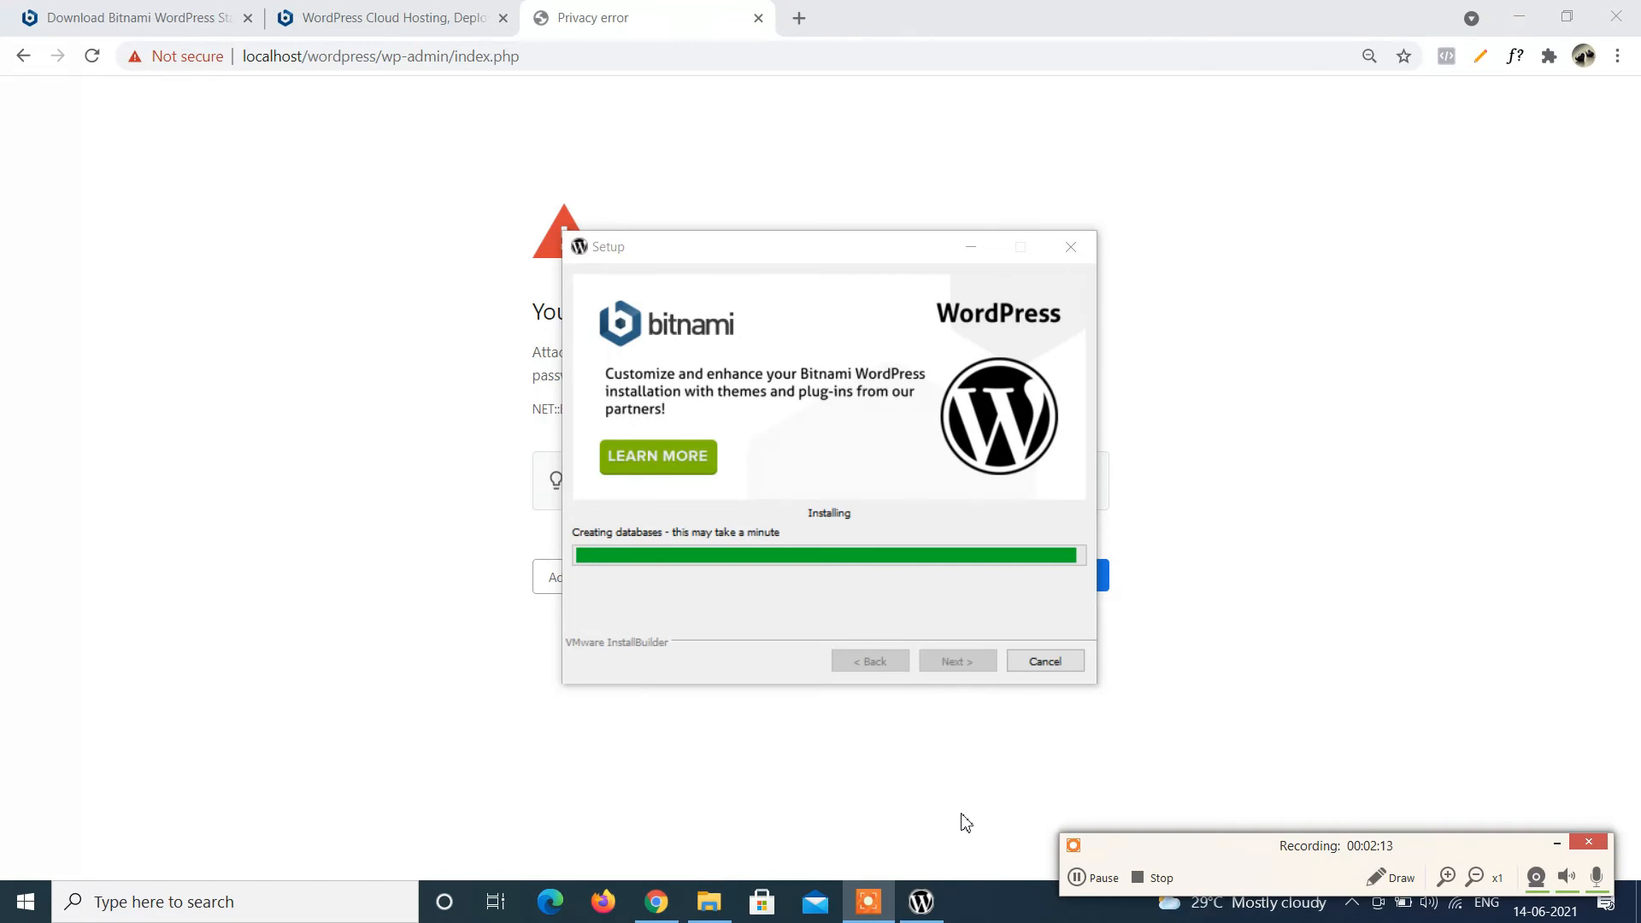
{"action": "left_click", "coordinate": [1082, 880]}
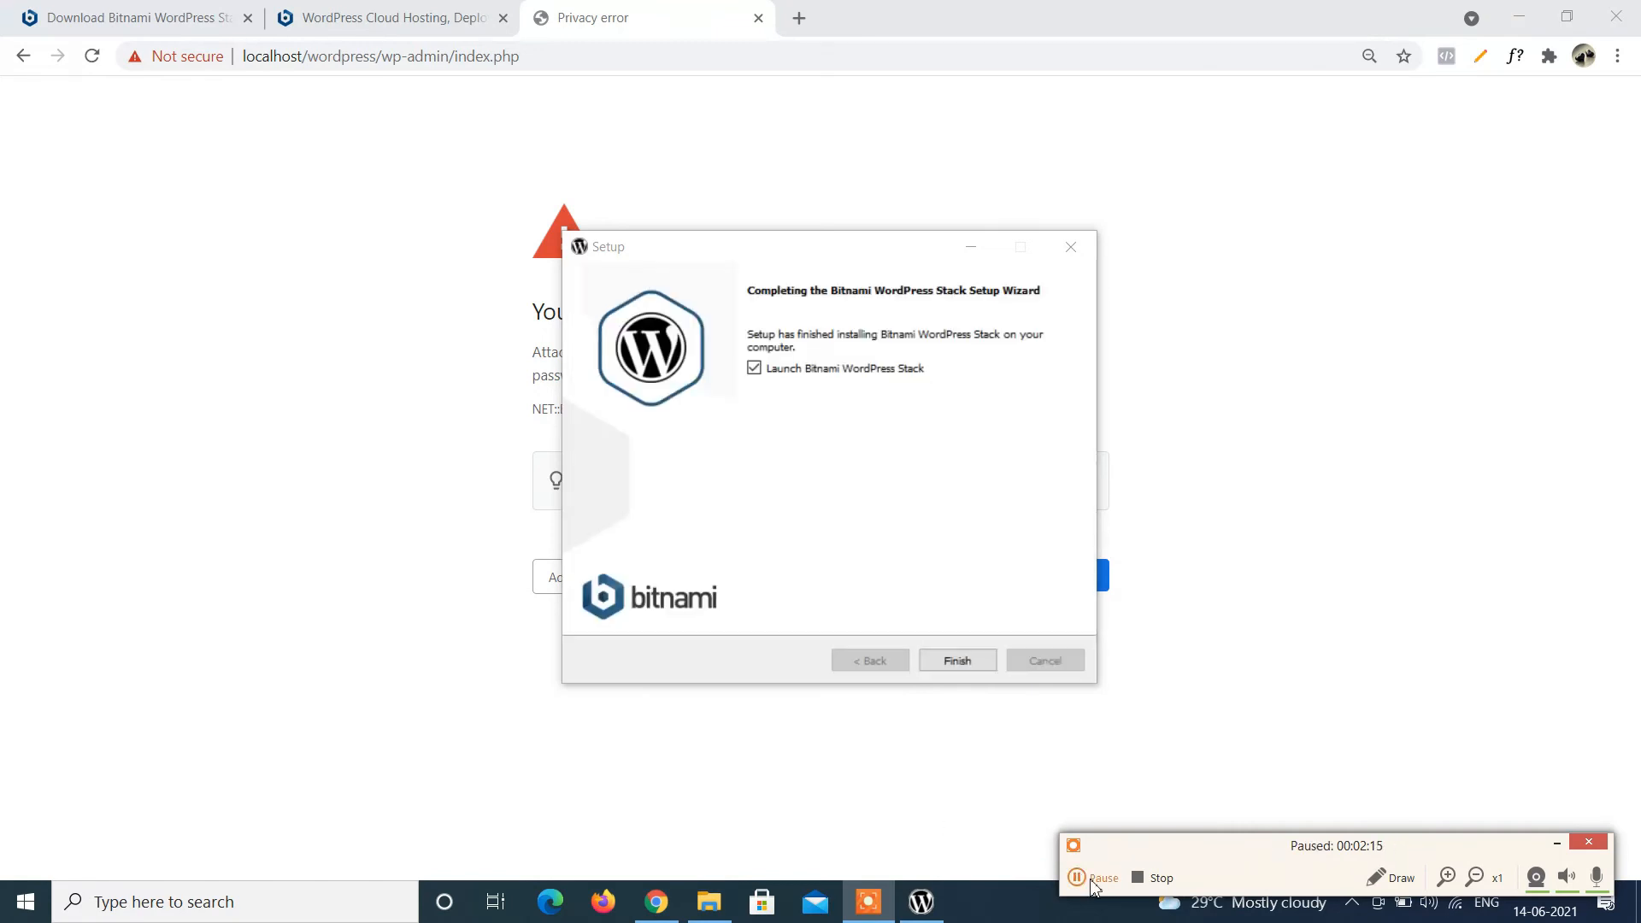
{"action": "left_click", "coordinate": [1085, 878]}
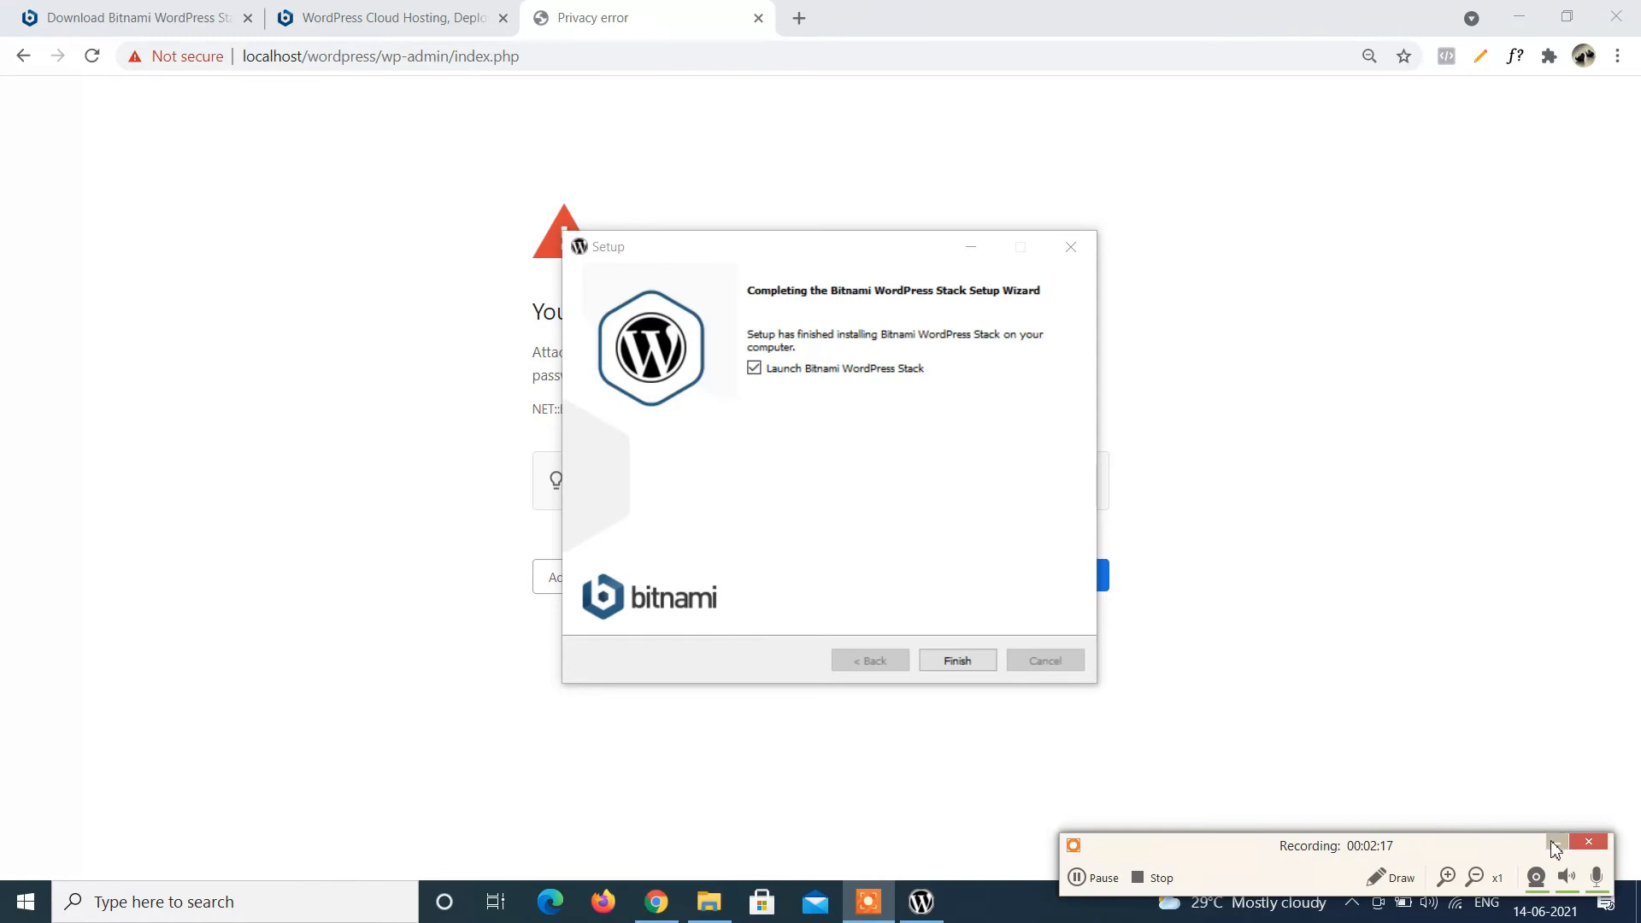
Finish setup and proceed past the localhost privacy warning to the WordPress login page.
{"action": "left_click", "coordinate": [1556, 845]}
{"action": "left_click", "coordinate": [950, 664]}
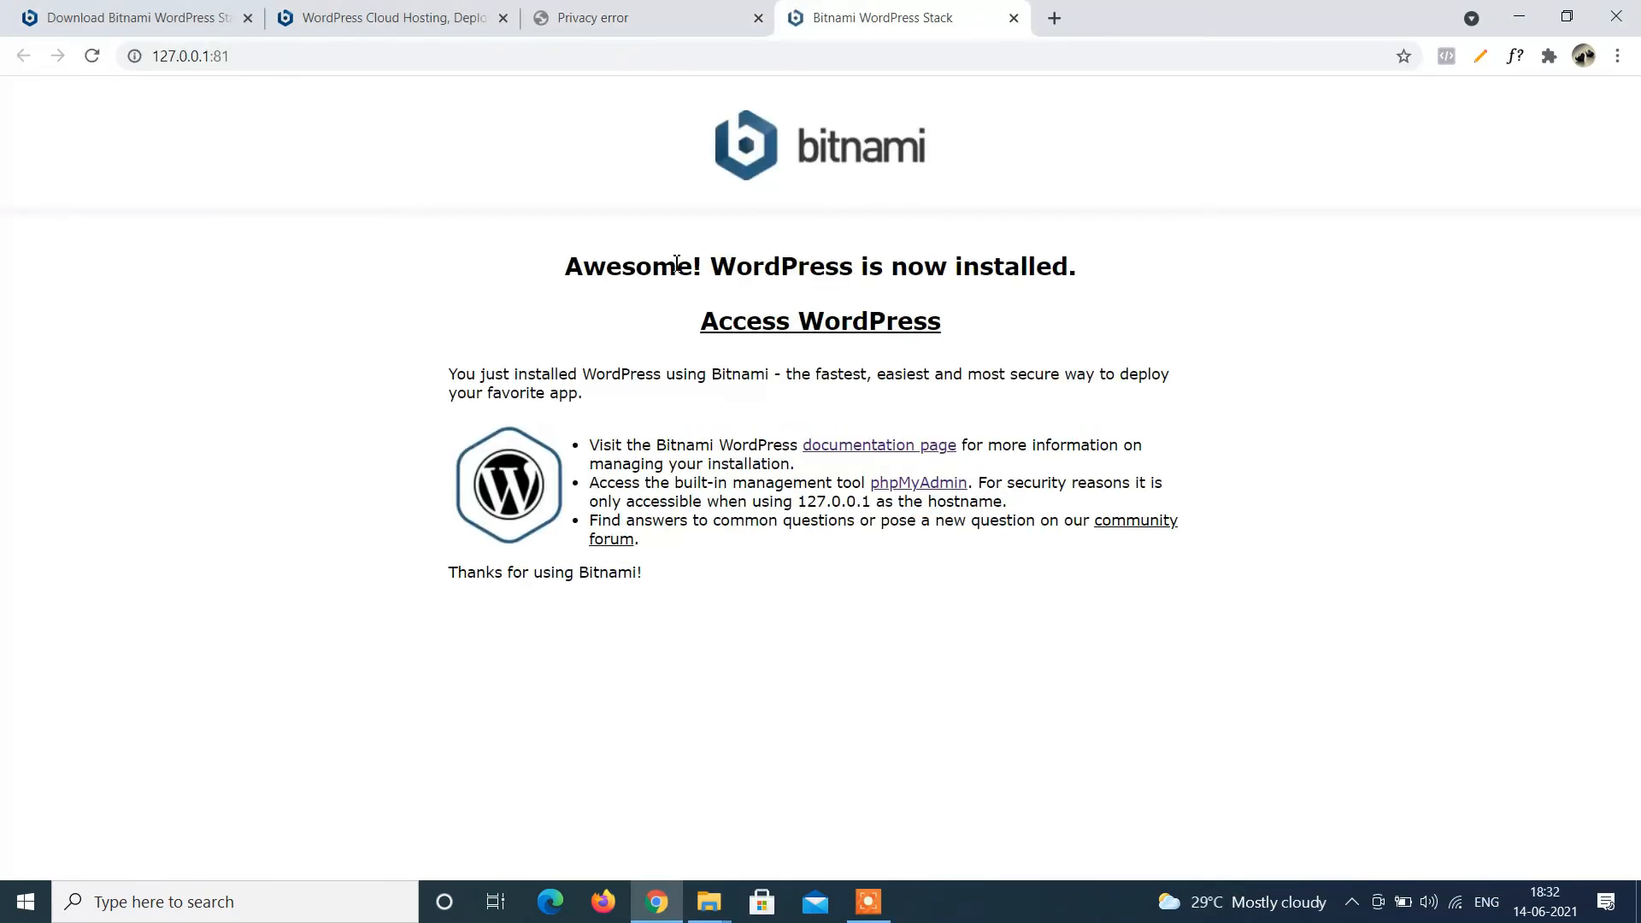
{"action": "left_click", "coordinate": [620, 15]}
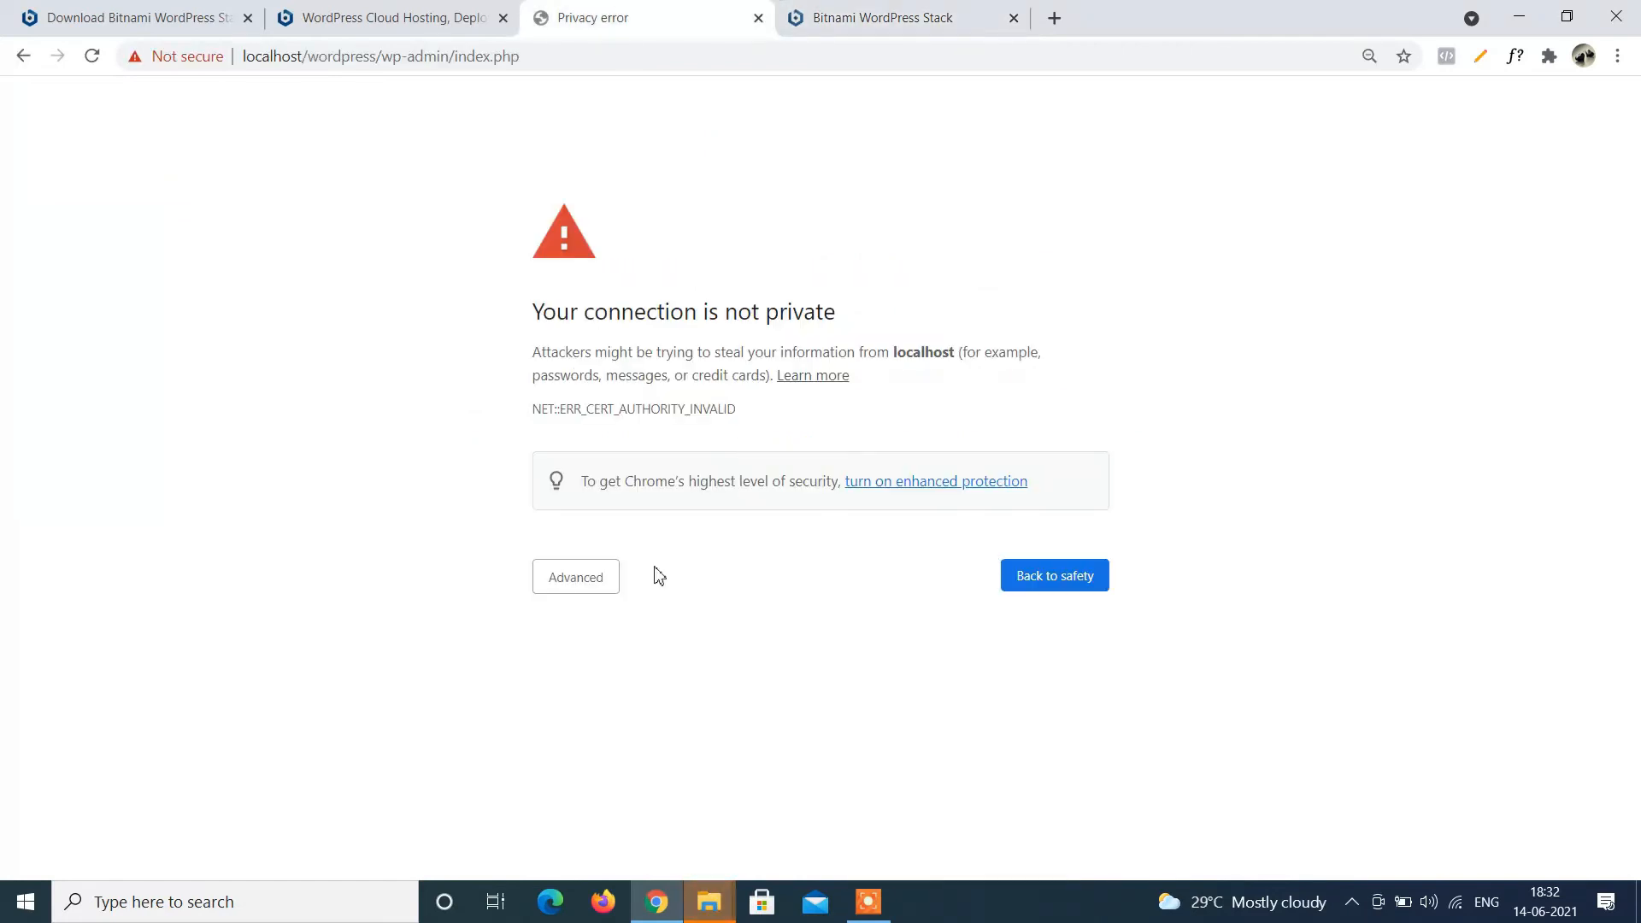
{"action": "left_click", "coordinate": [596, 579]}
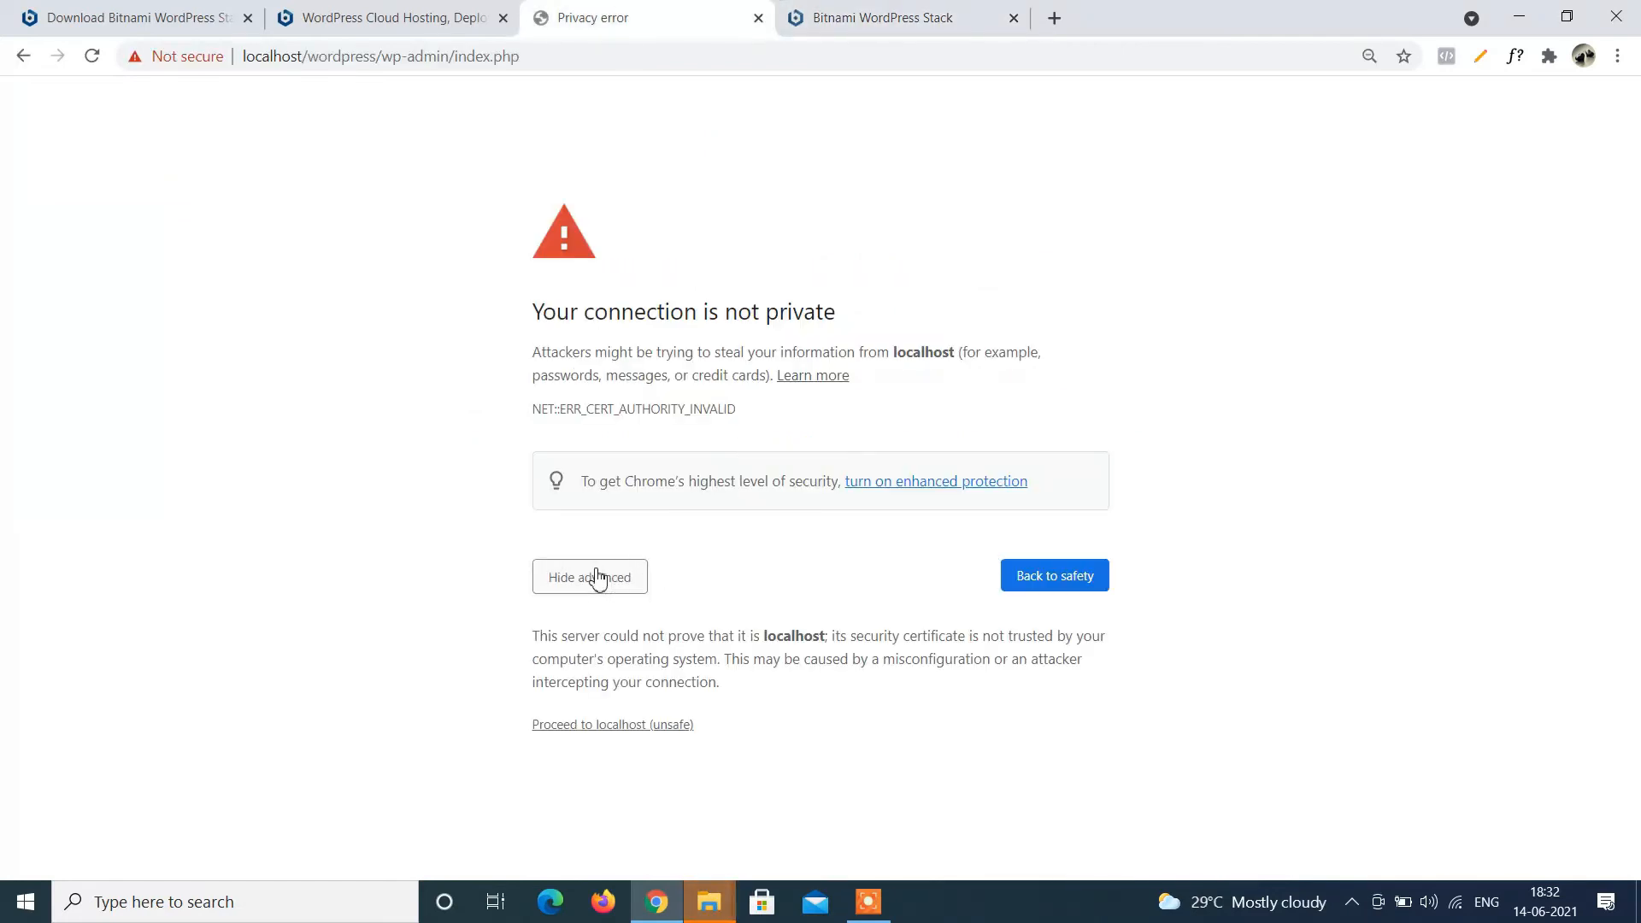
{"action": "left_click", "coordinate": [575, 726]}
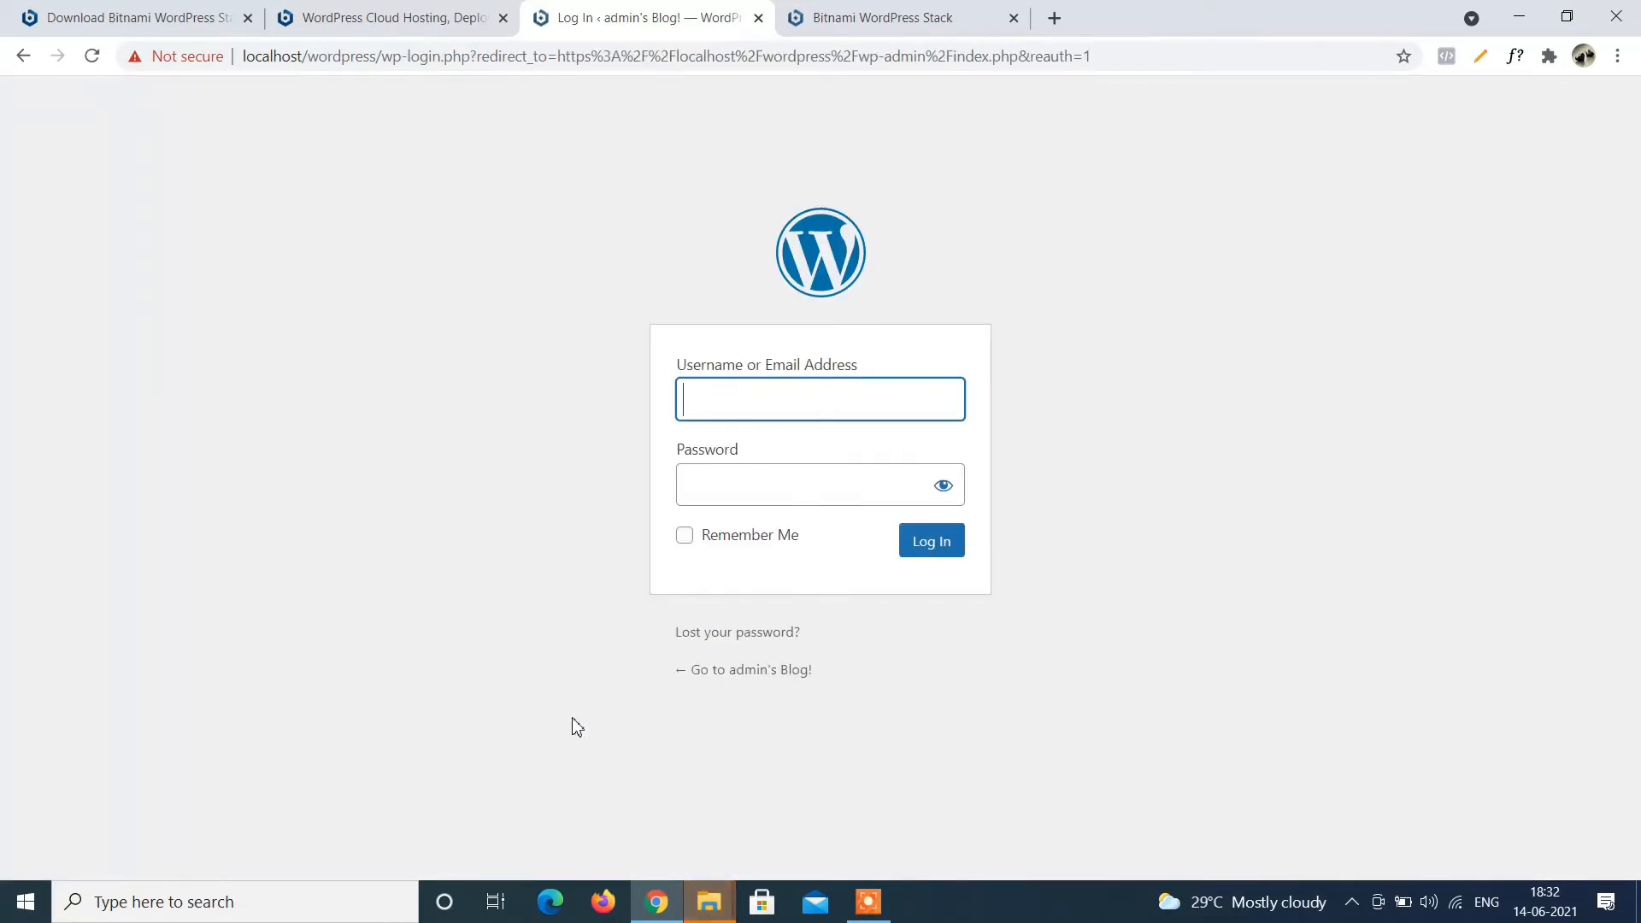
Log in to WordPress as admin with the account password.
{"action": "type", "text": "admin"}
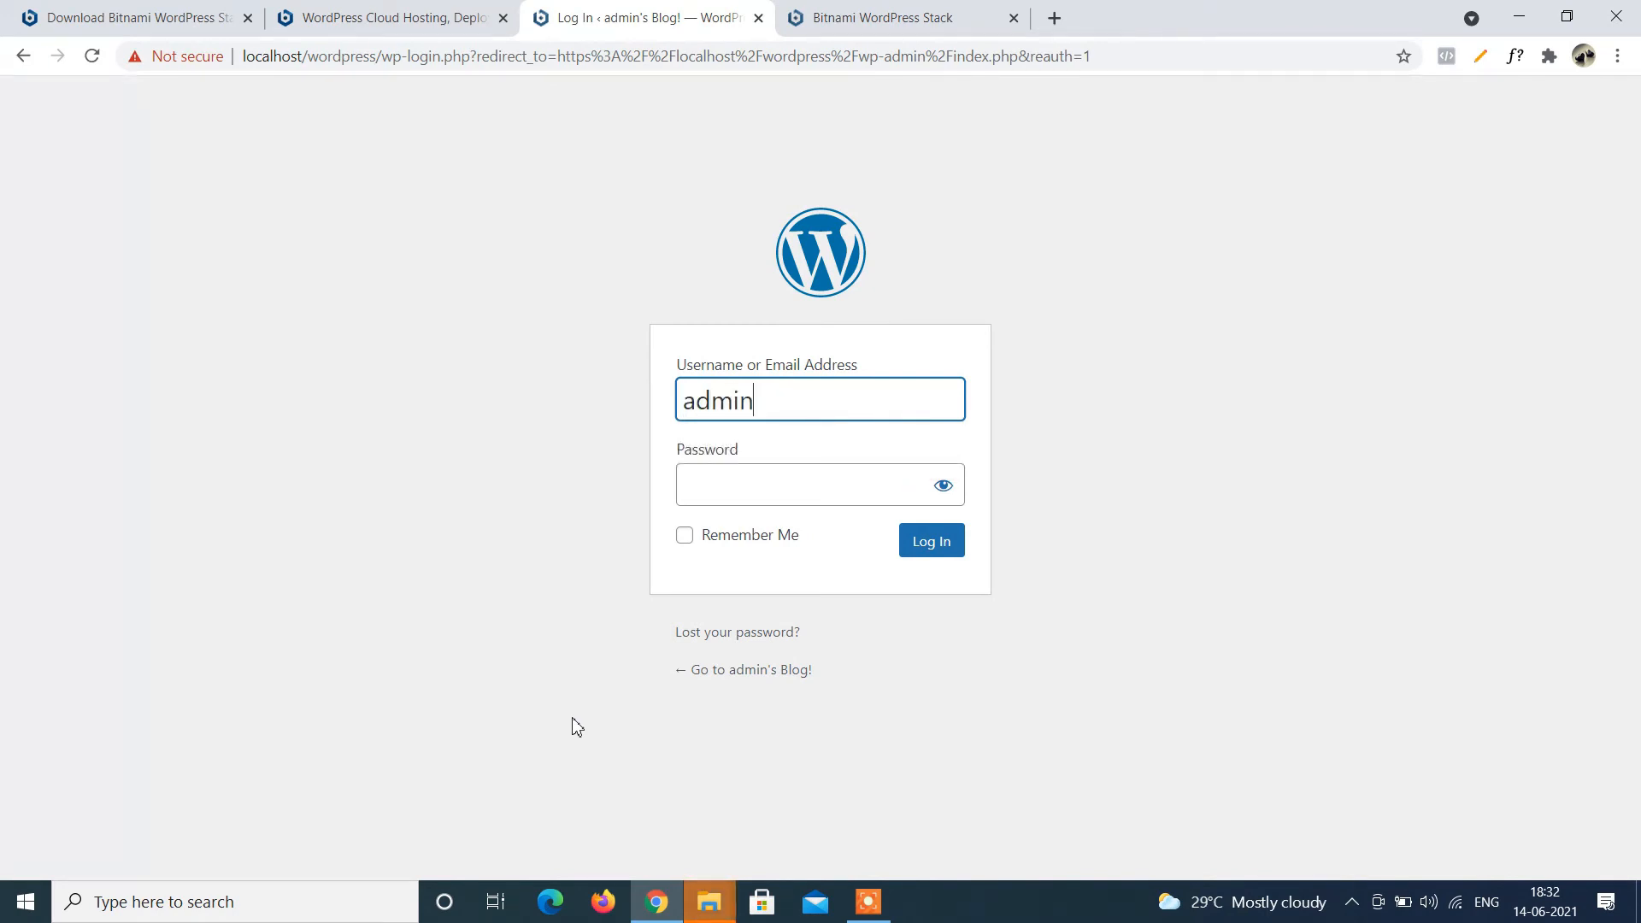
{"action": "key", "text": "Tab"}
{"action": "type", "text": "******"}
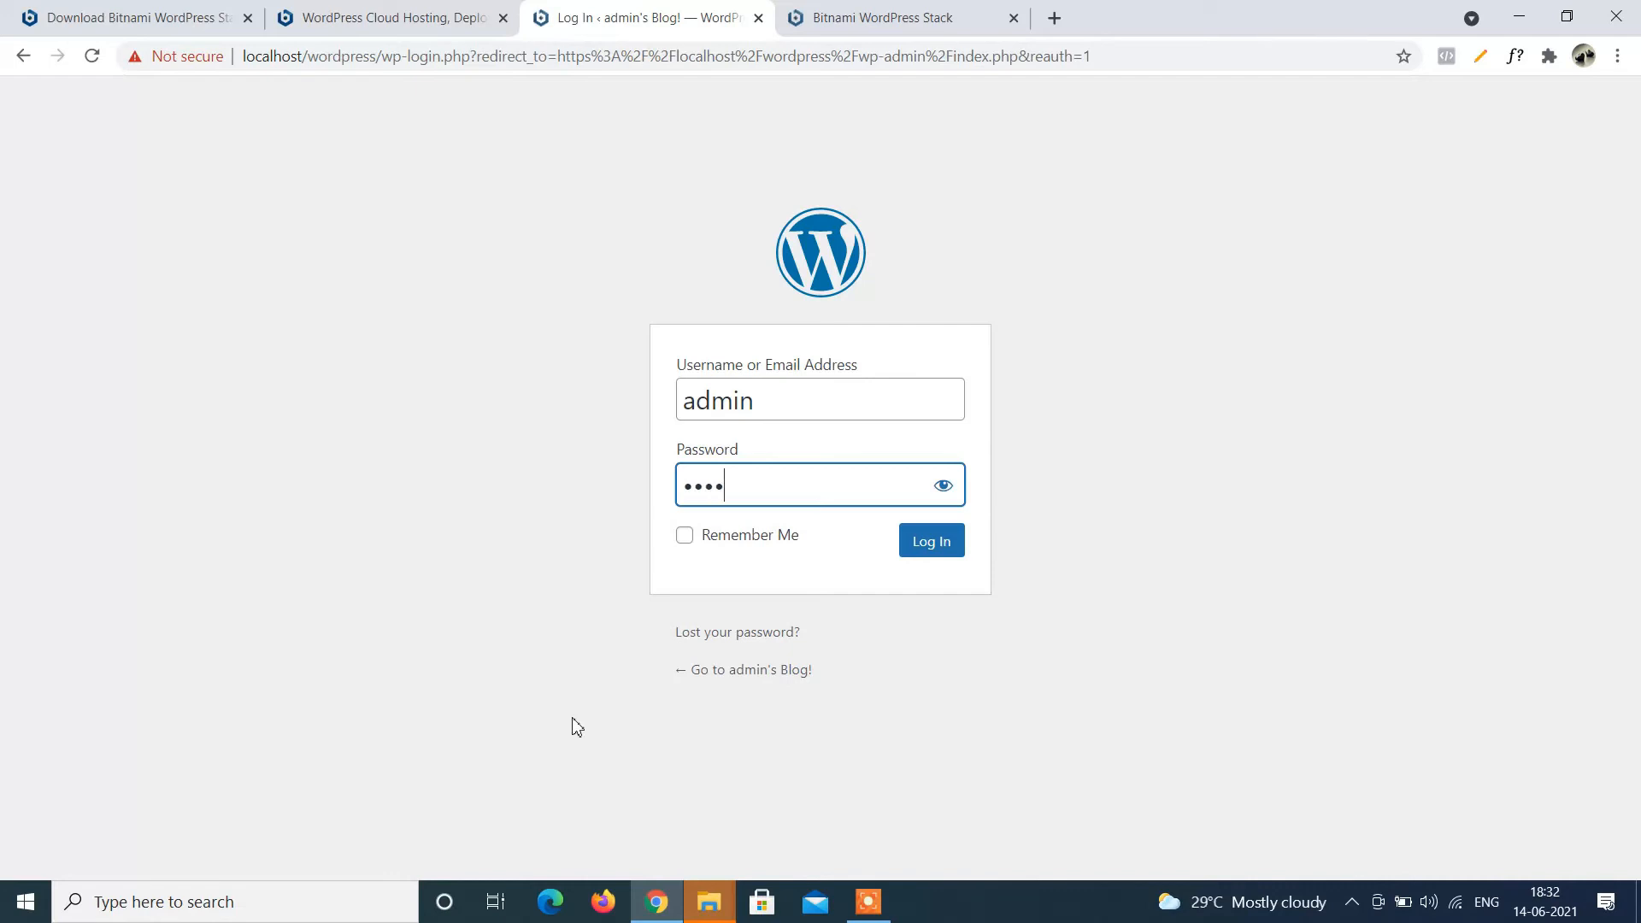
{"action": "type", "text": "**"}
{"action": "left_click", "coordinate": [941, 549]}
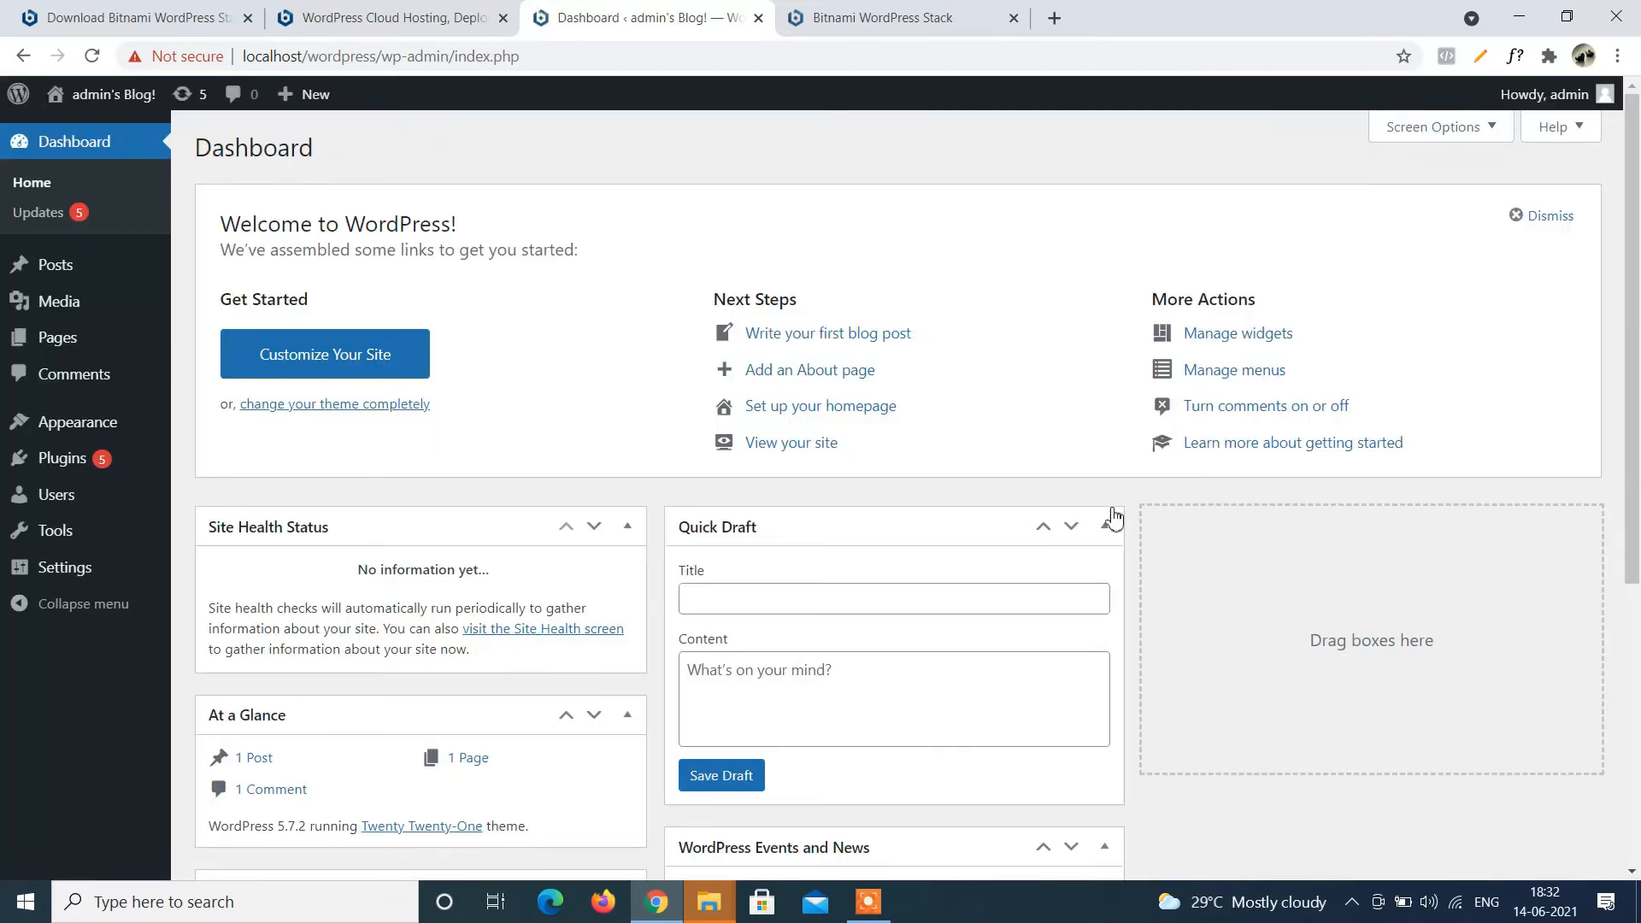
In Appearance > Themes, activate Twenty Nineteen in place of Twenty Twenty-One.
{"action": "scroll", "coordinate": [1128, 494], "scroll_direction": "down", "scroll_amount": 5}
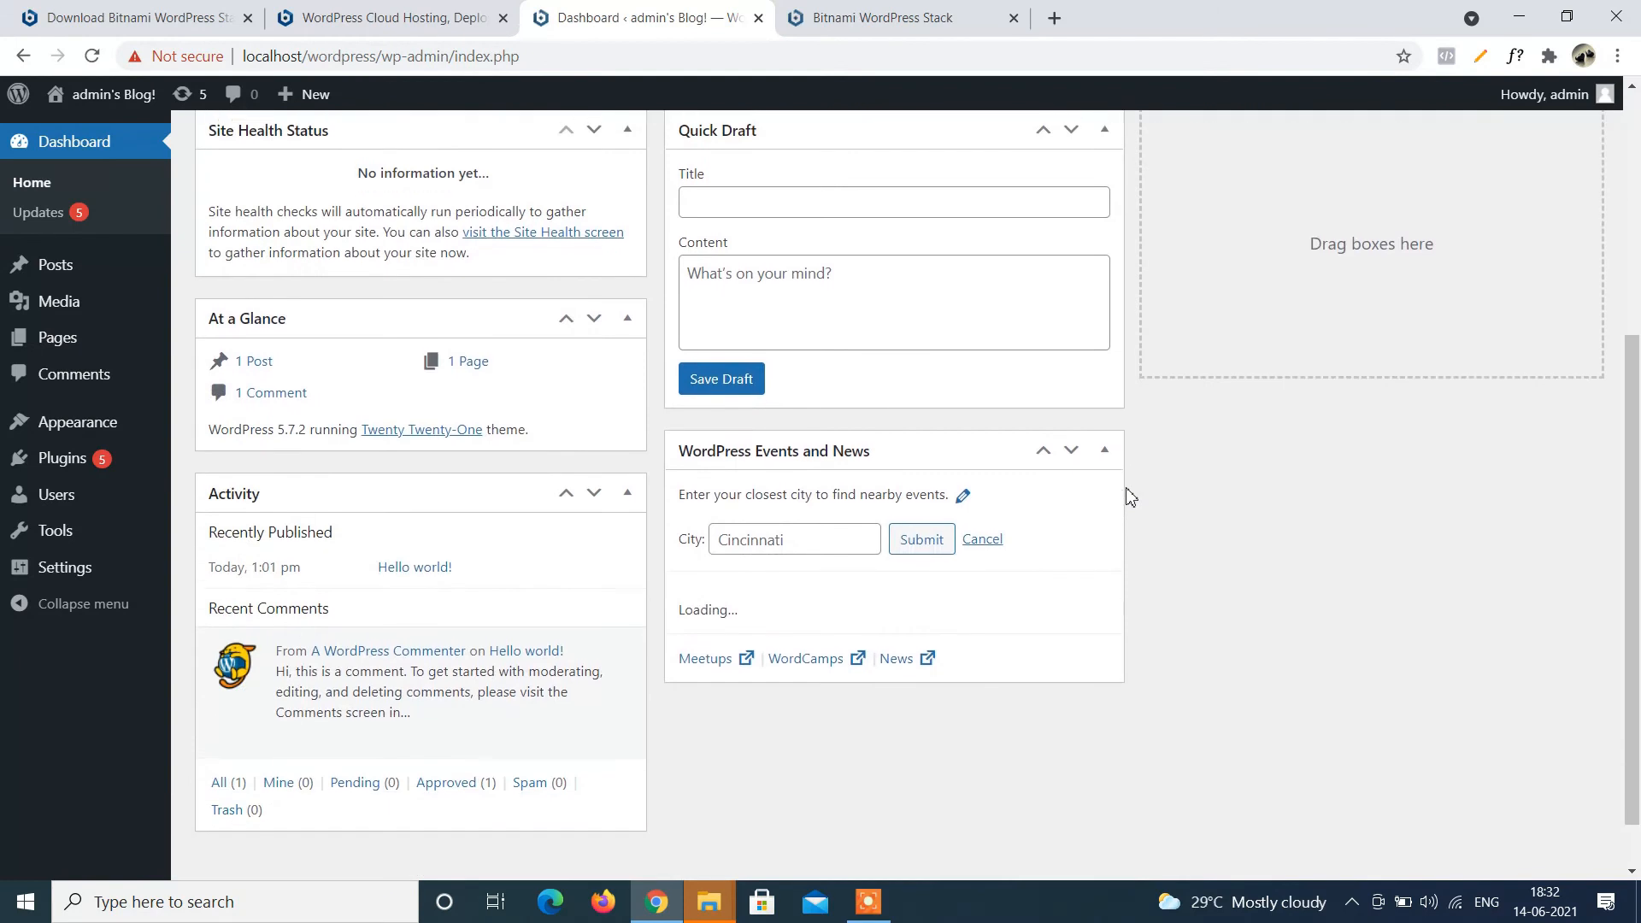
{"action": "scroll", "coordinate": [1192, 493], "scroll_direction": "down", "scroll_amount": 1}
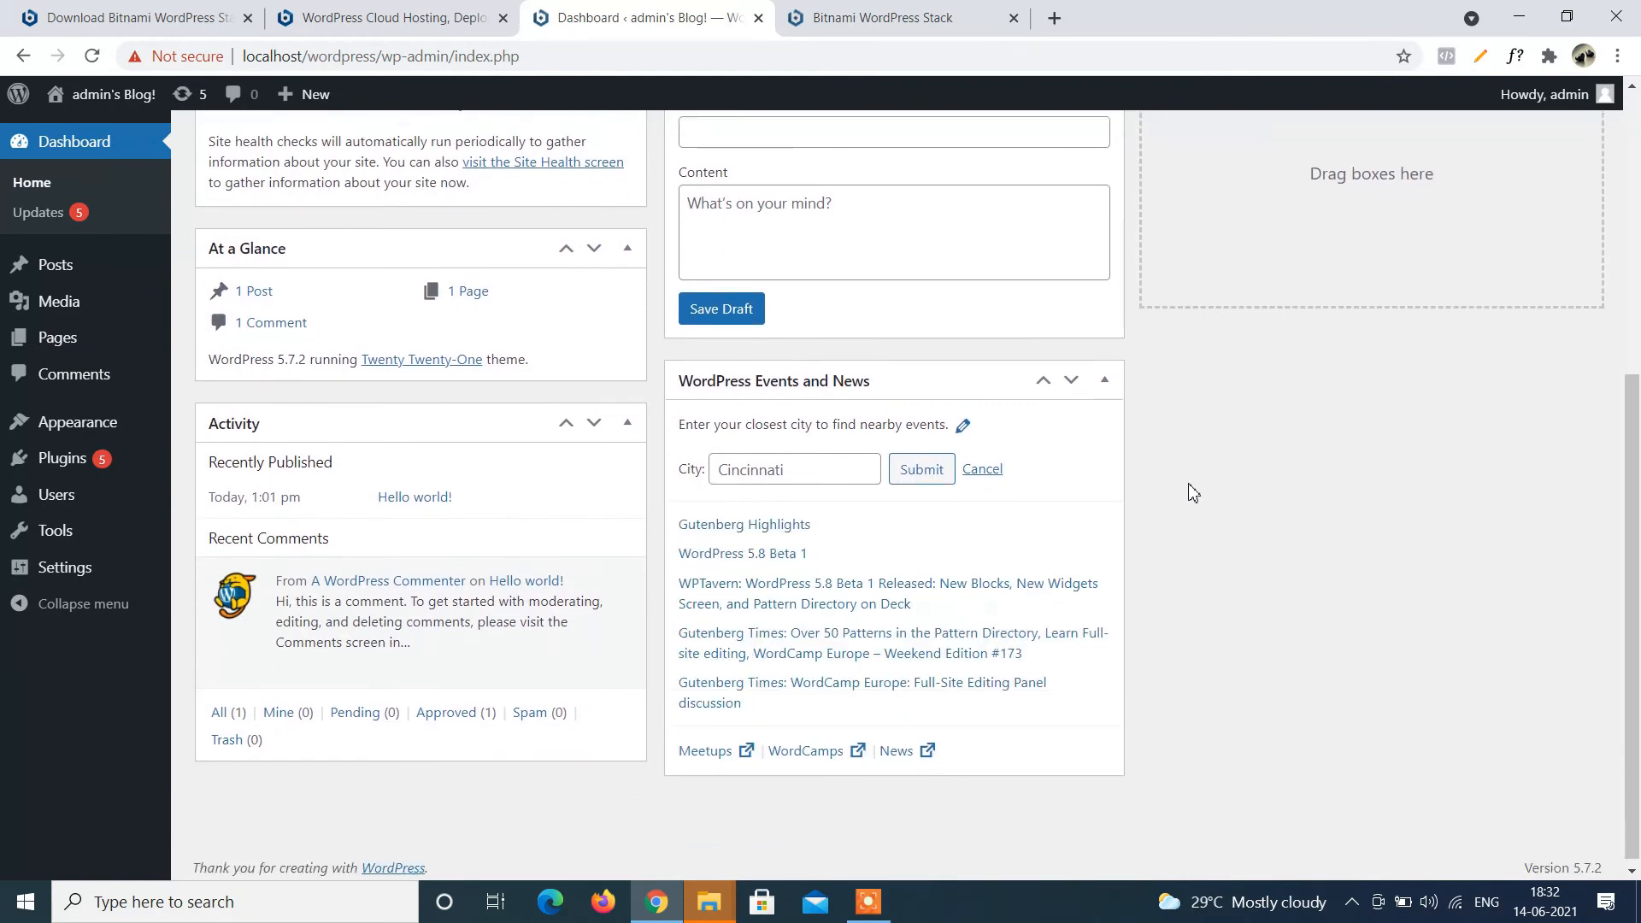
{"action": "mouse_move", "coordinate": [150, 427]}
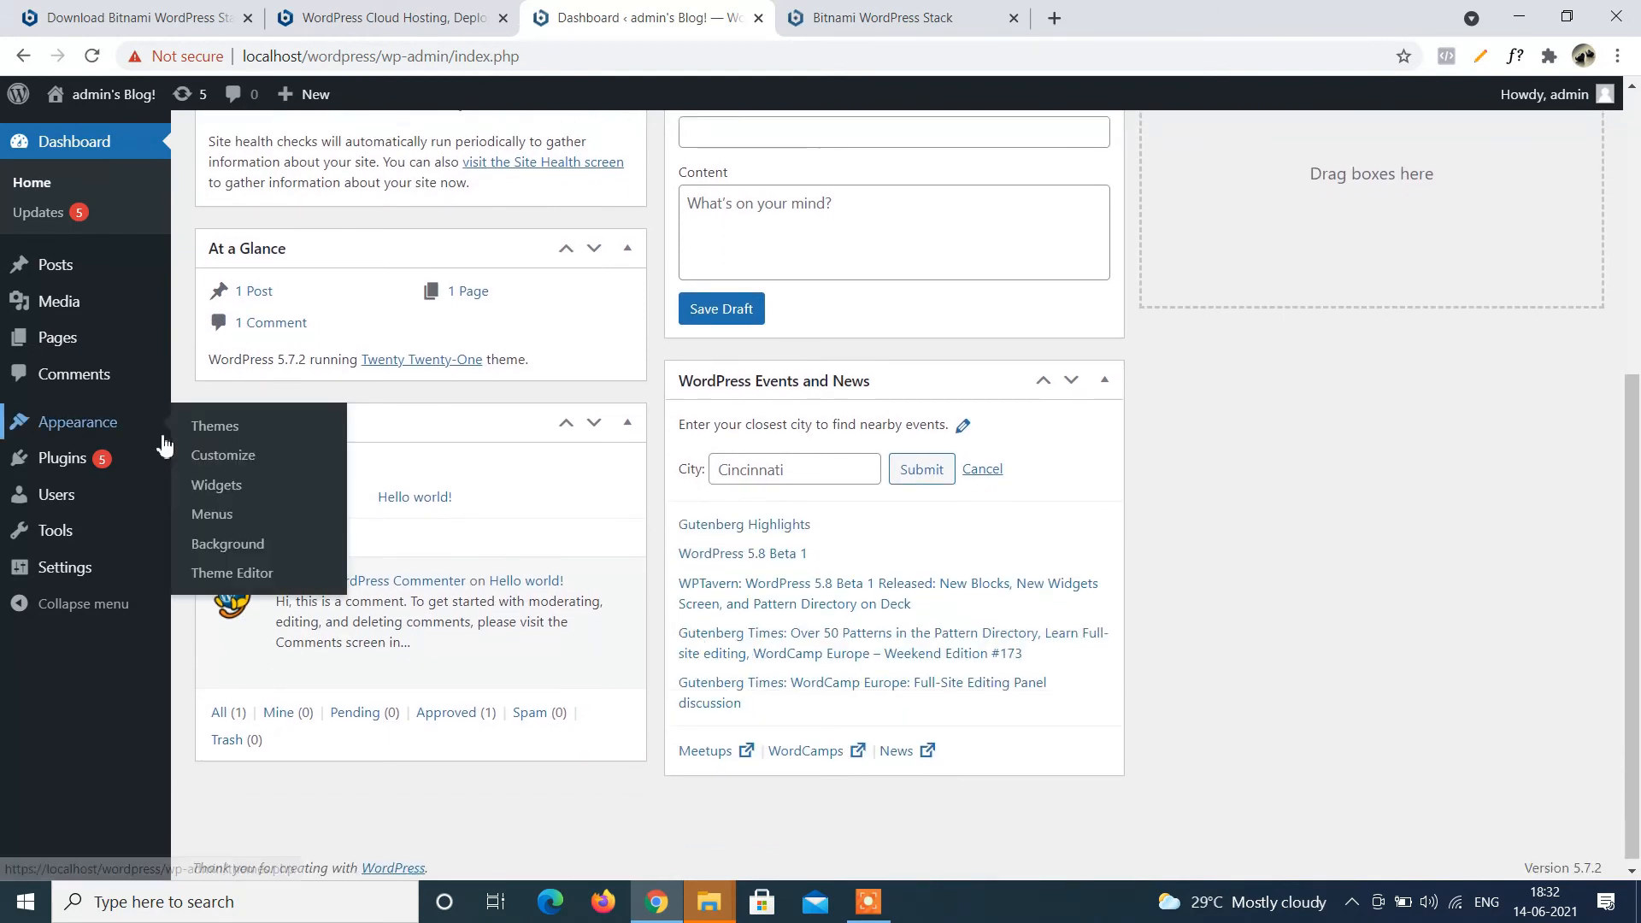
{"action": "left_click", "coordinate": [212, 428]}
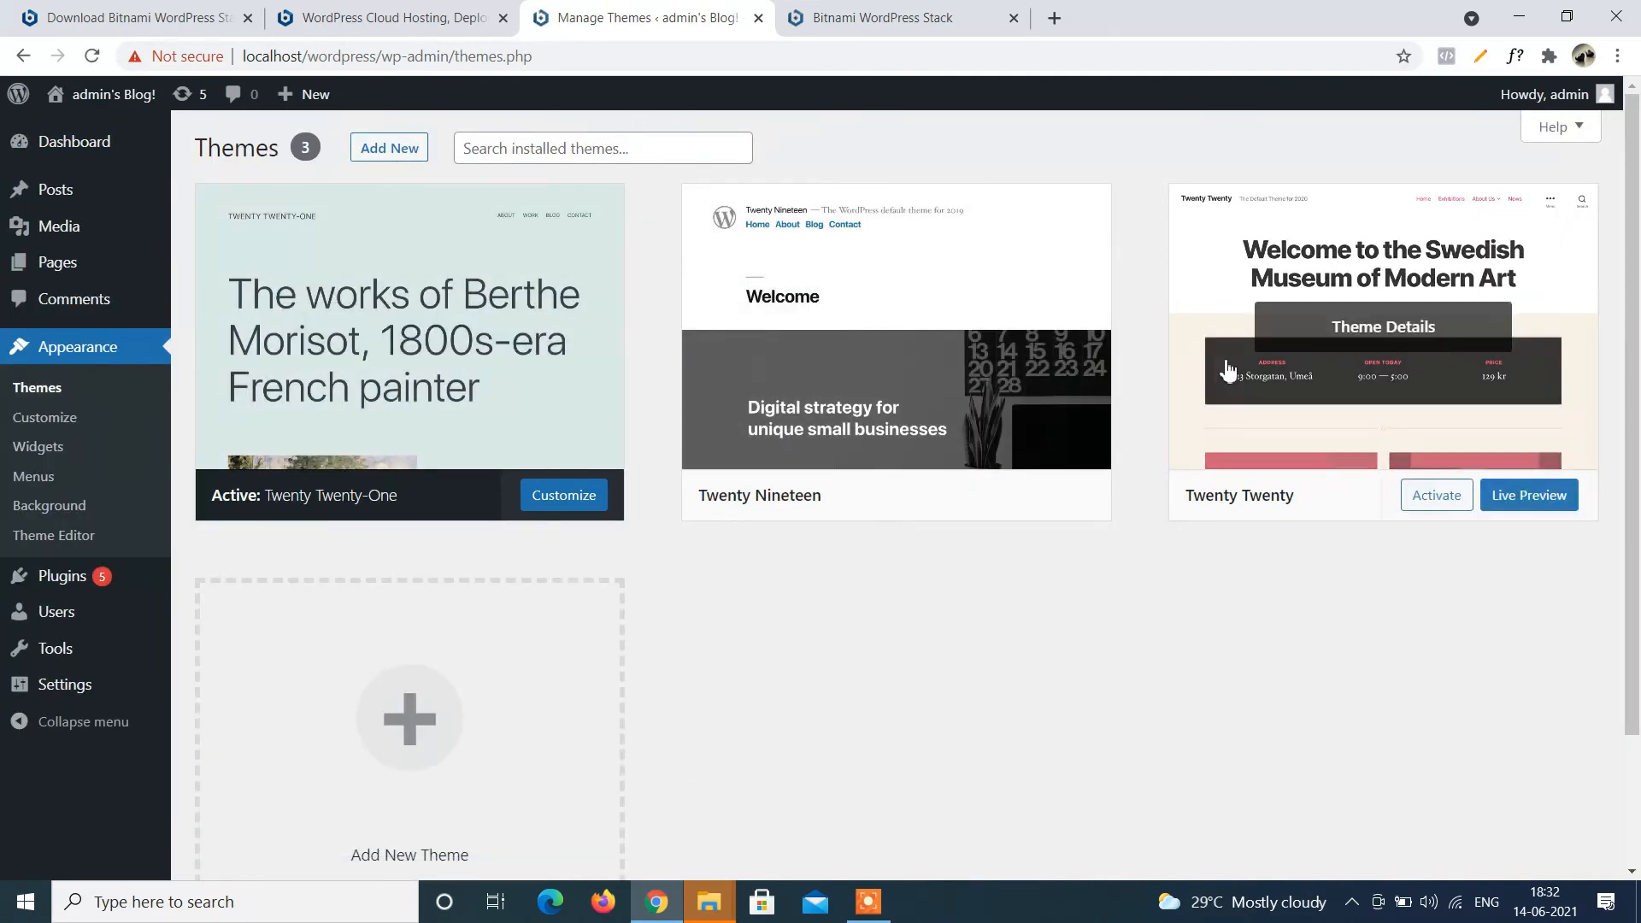
{"action": "scroll", "coordinate": [889, 717], "scroll_direction": "down", "scroll_amount": 1}
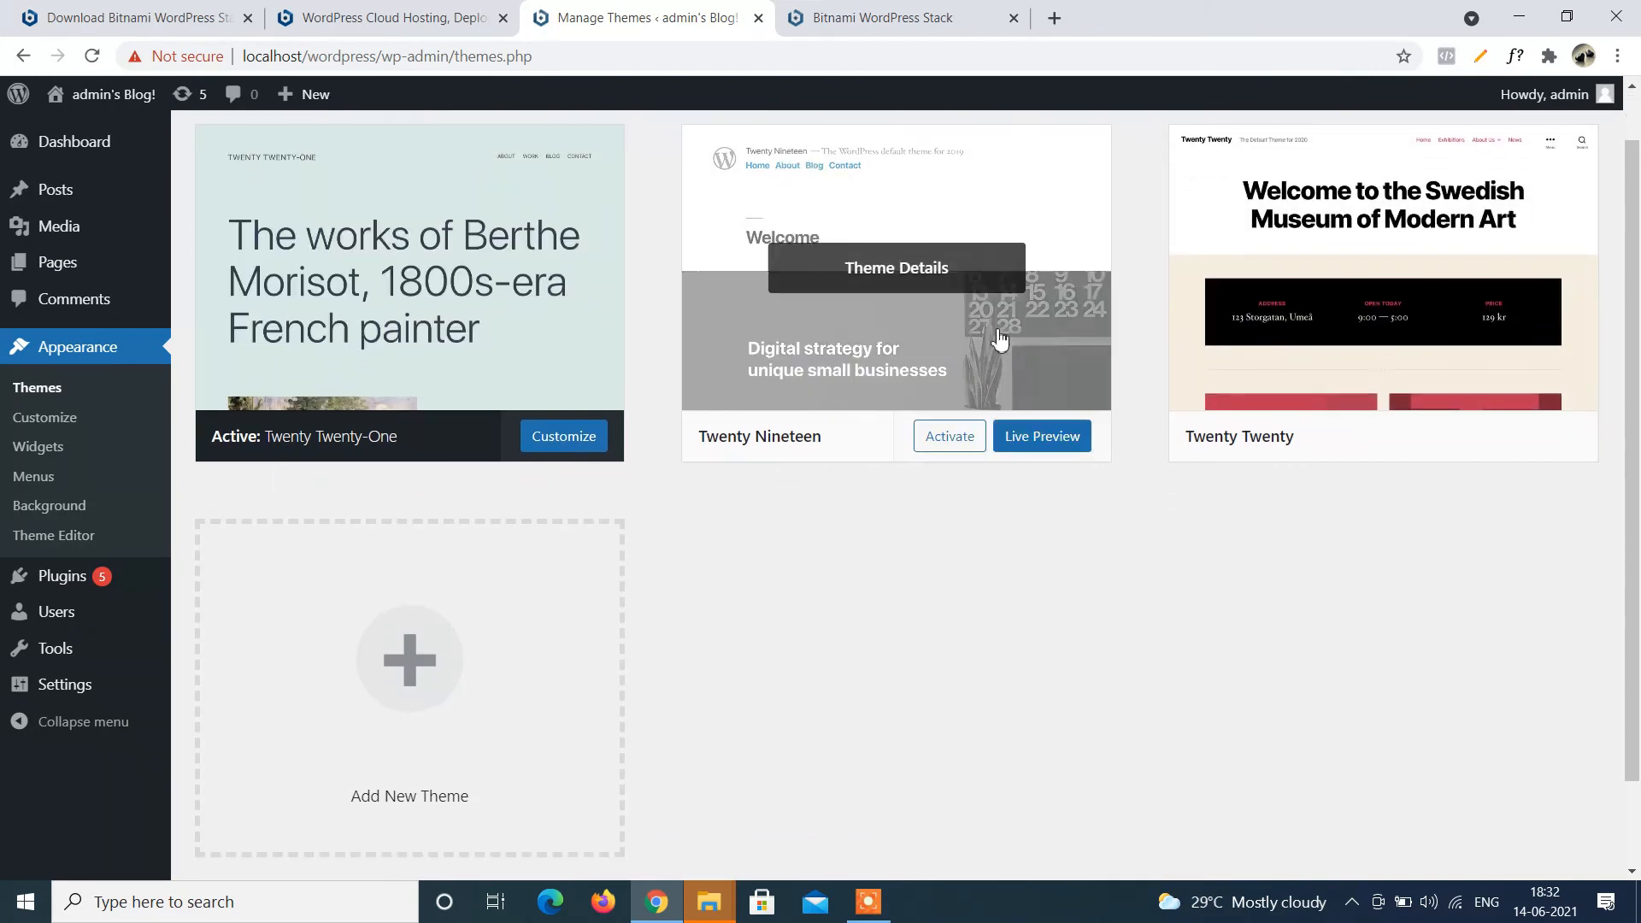
{"action": "mouse_move", "coordinate": [910, 453]}
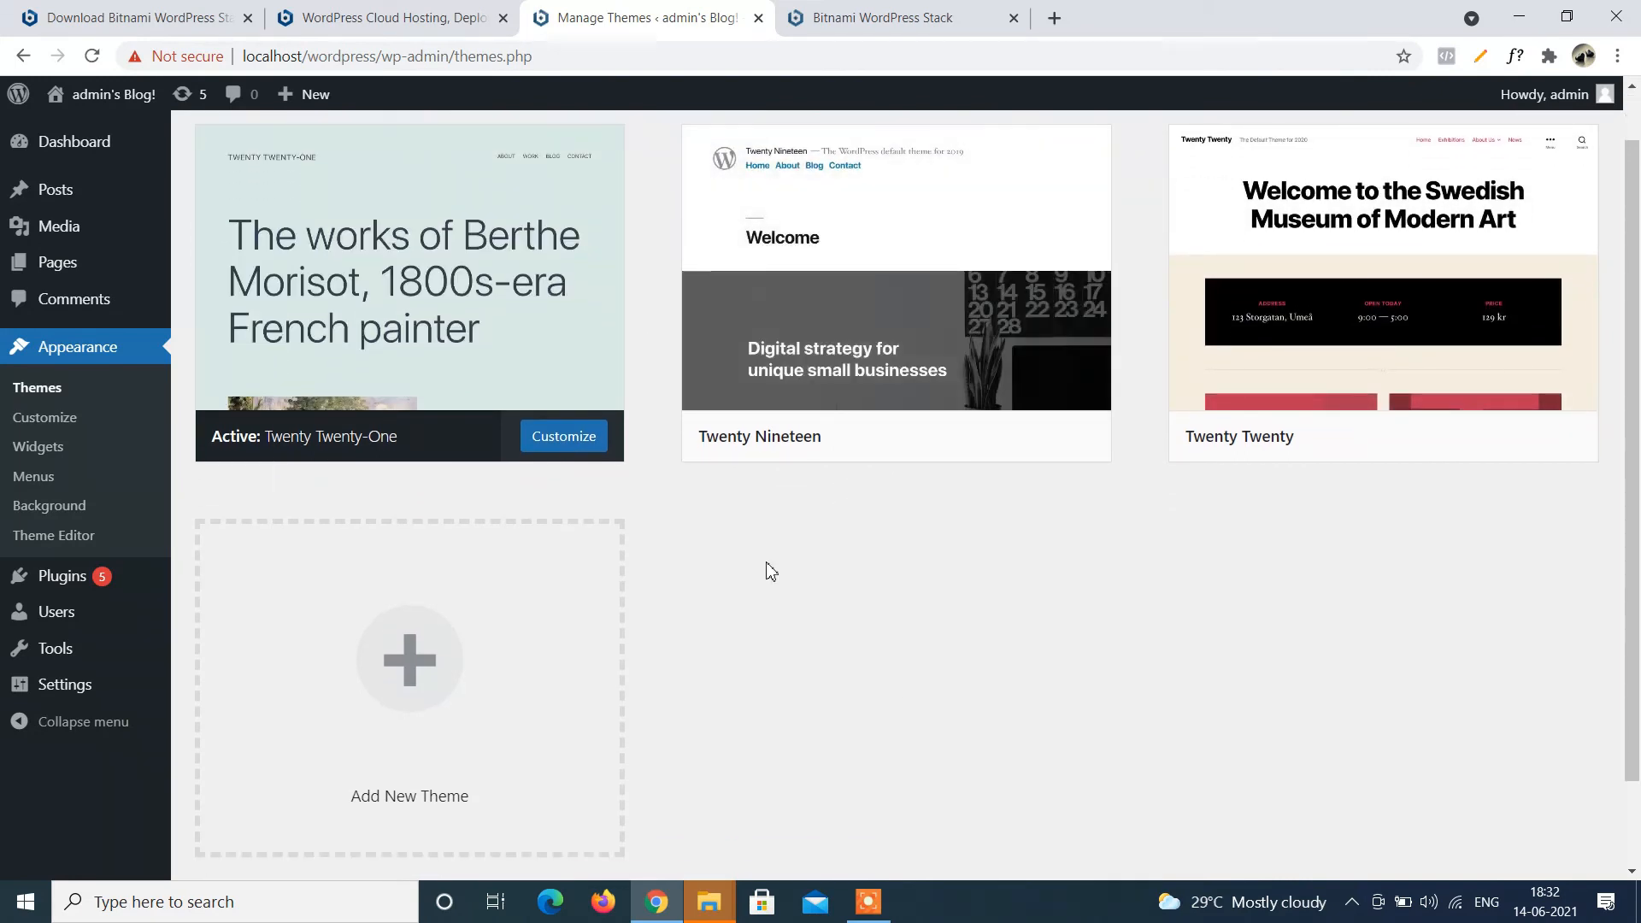
{"action": "left_click", "coordinate": [954, 435]}
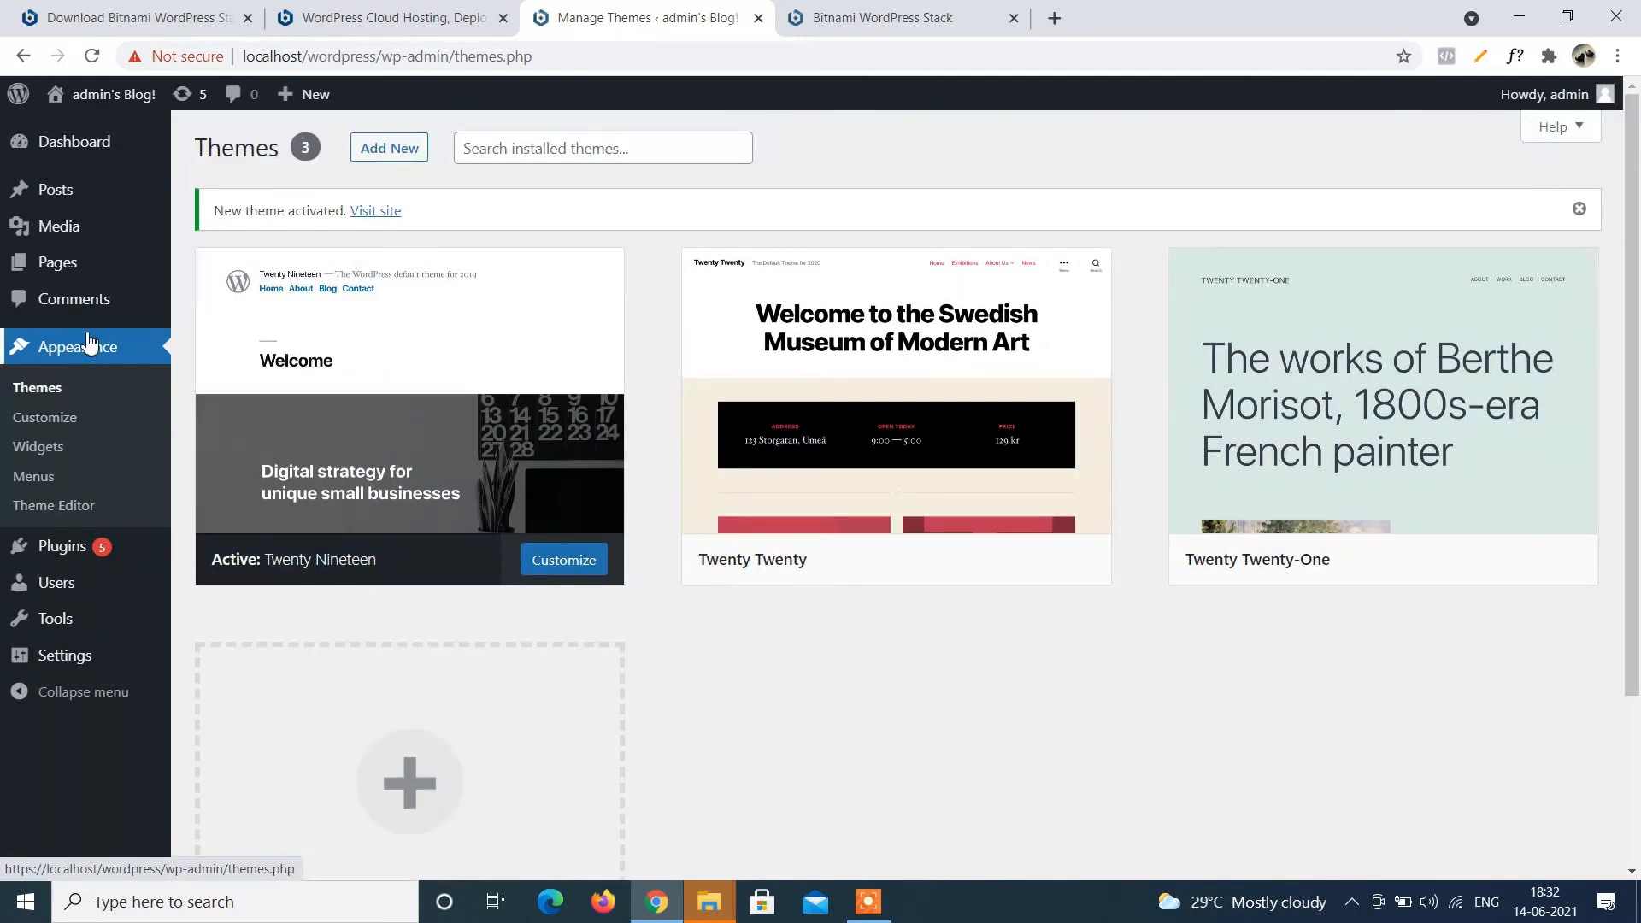
{"action": "mouse_move", "coordinate": [82, 544]}
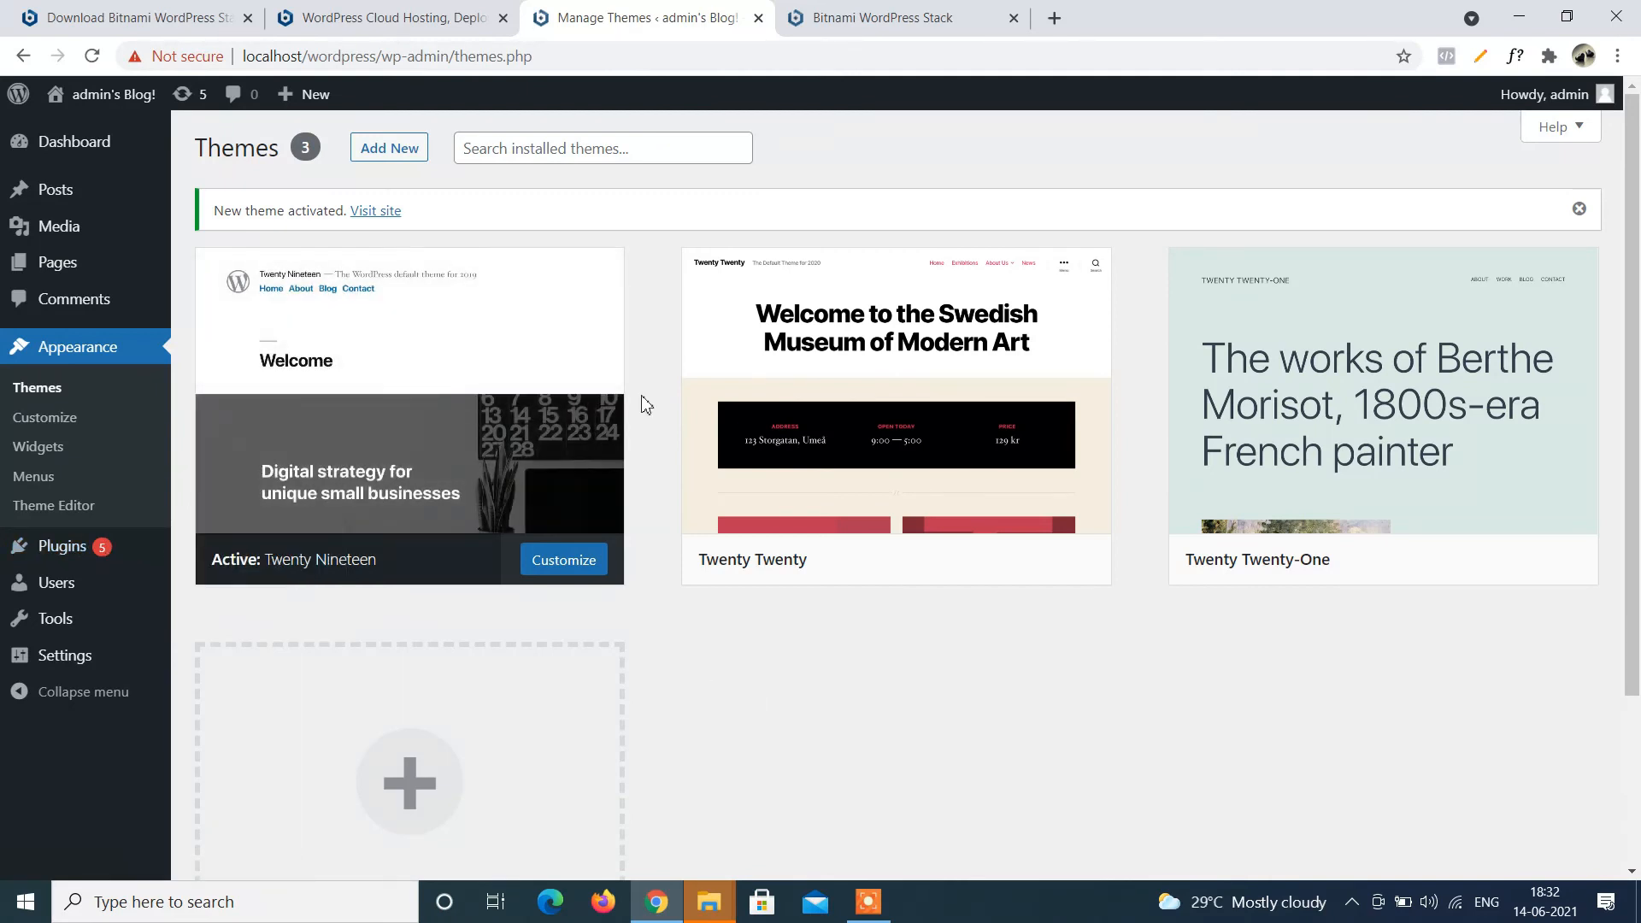
{"action": "mouse_move", "coordinate": [37, 156]}
Return to Appearance > Themes, activate Twenty Twenty, and open its Theme Details panel.
{"action": "mouse_move", "coordinate": [75, 196]}
{"action": "left_click", "coordinate": [75, 145]}
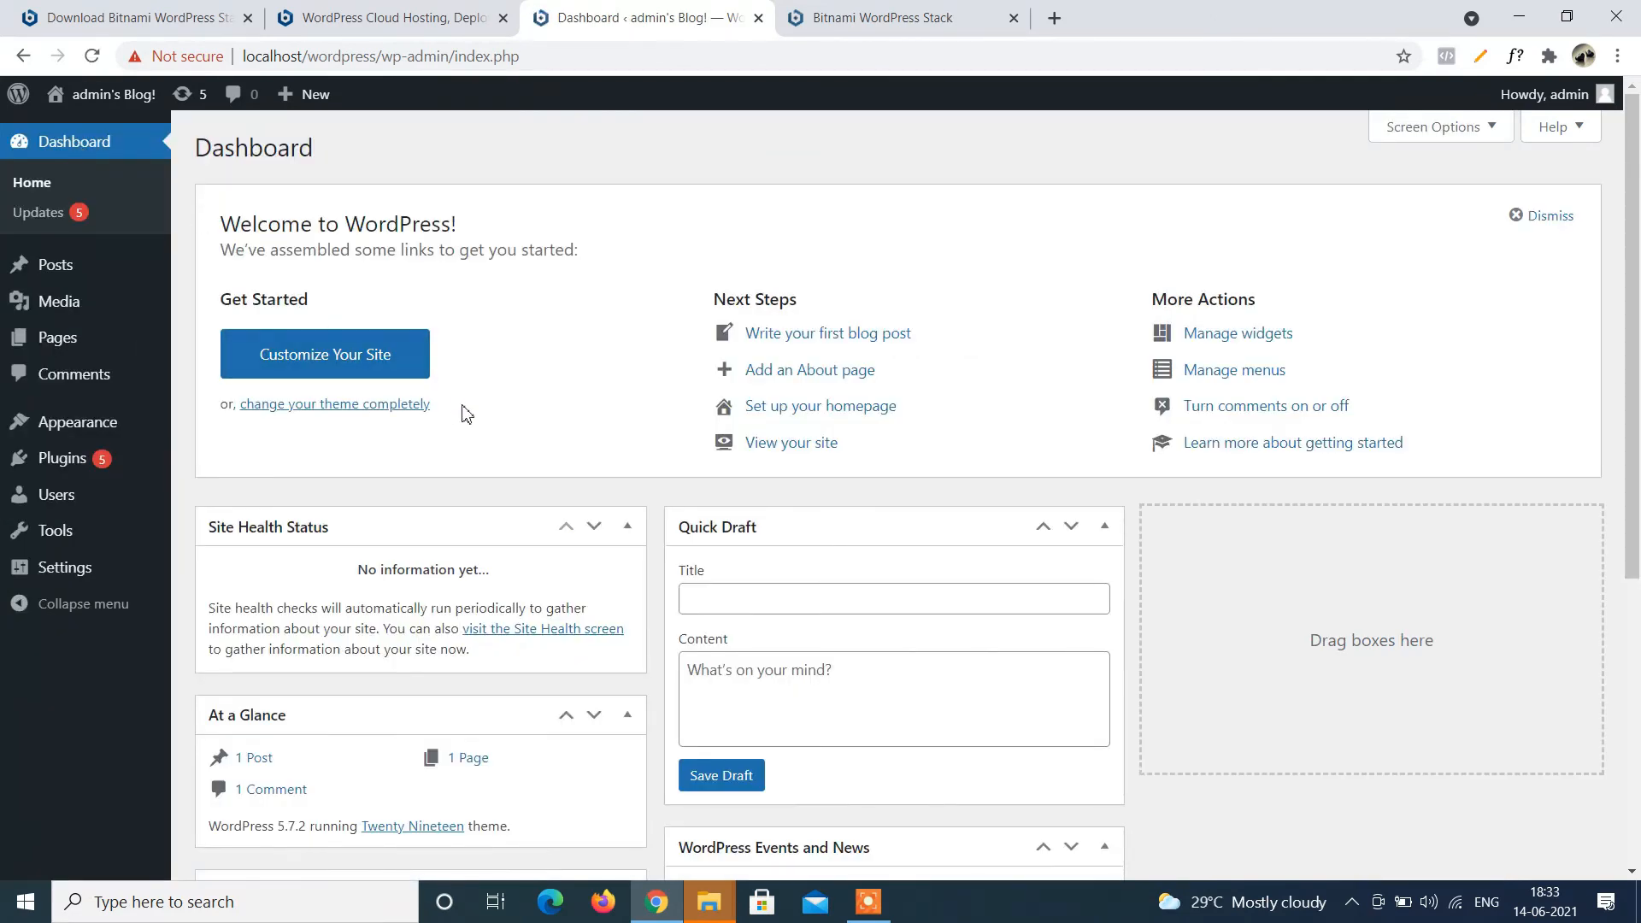
{"action": "scroll", "coordinate": [1346, 598], "scroll_direction": "down", "scroll_amount": 2}
{"action": "scroll", "coordinate": [1347, 601], "scroll_direction": "down", "scroll_amount": 3}
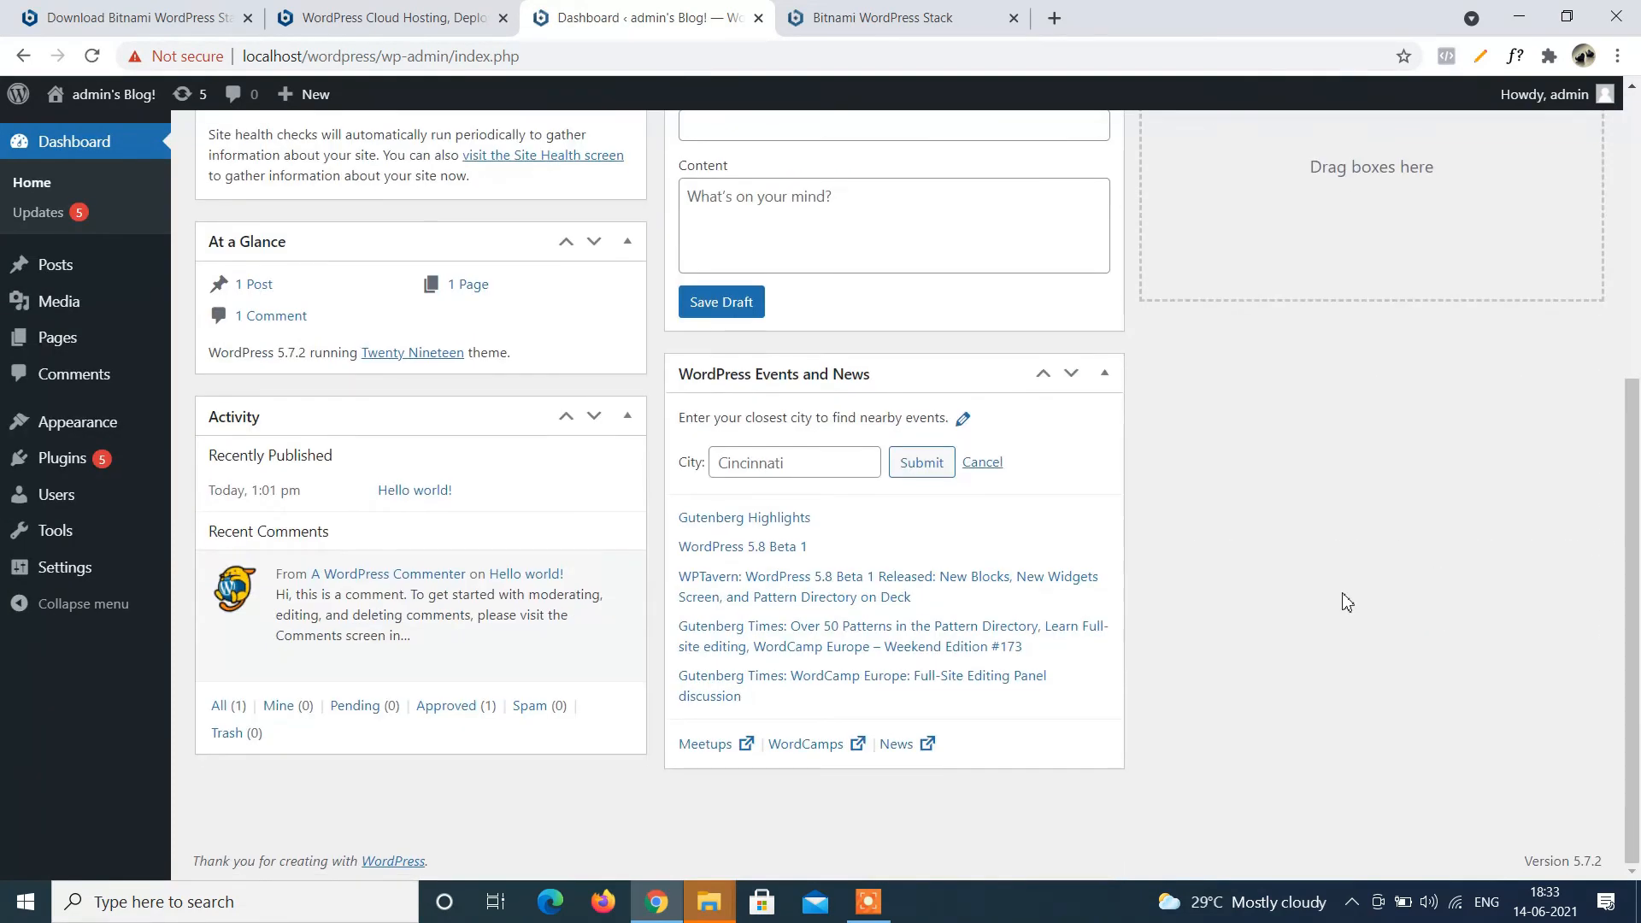
{"action": "scroll", "coordinate": [1347, 601], "scroll_direction": "up", "scroll_amount": 7}
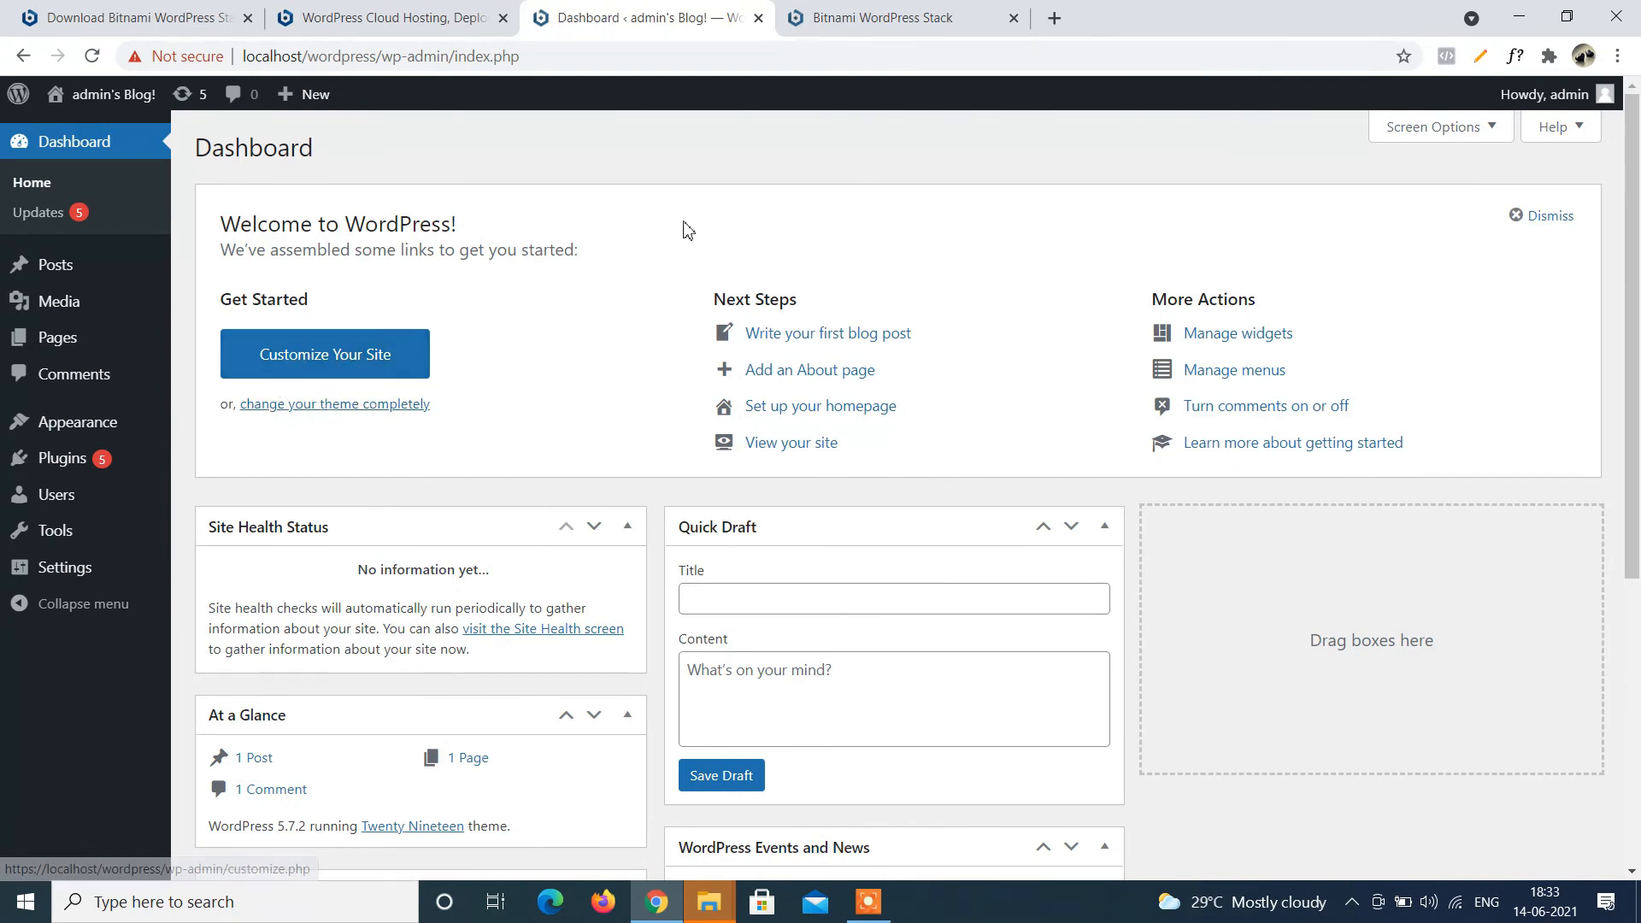
{"action": "scroll", "coordinate": [685, 229], "scroll_direction": "down", "scroll_amount": 2}
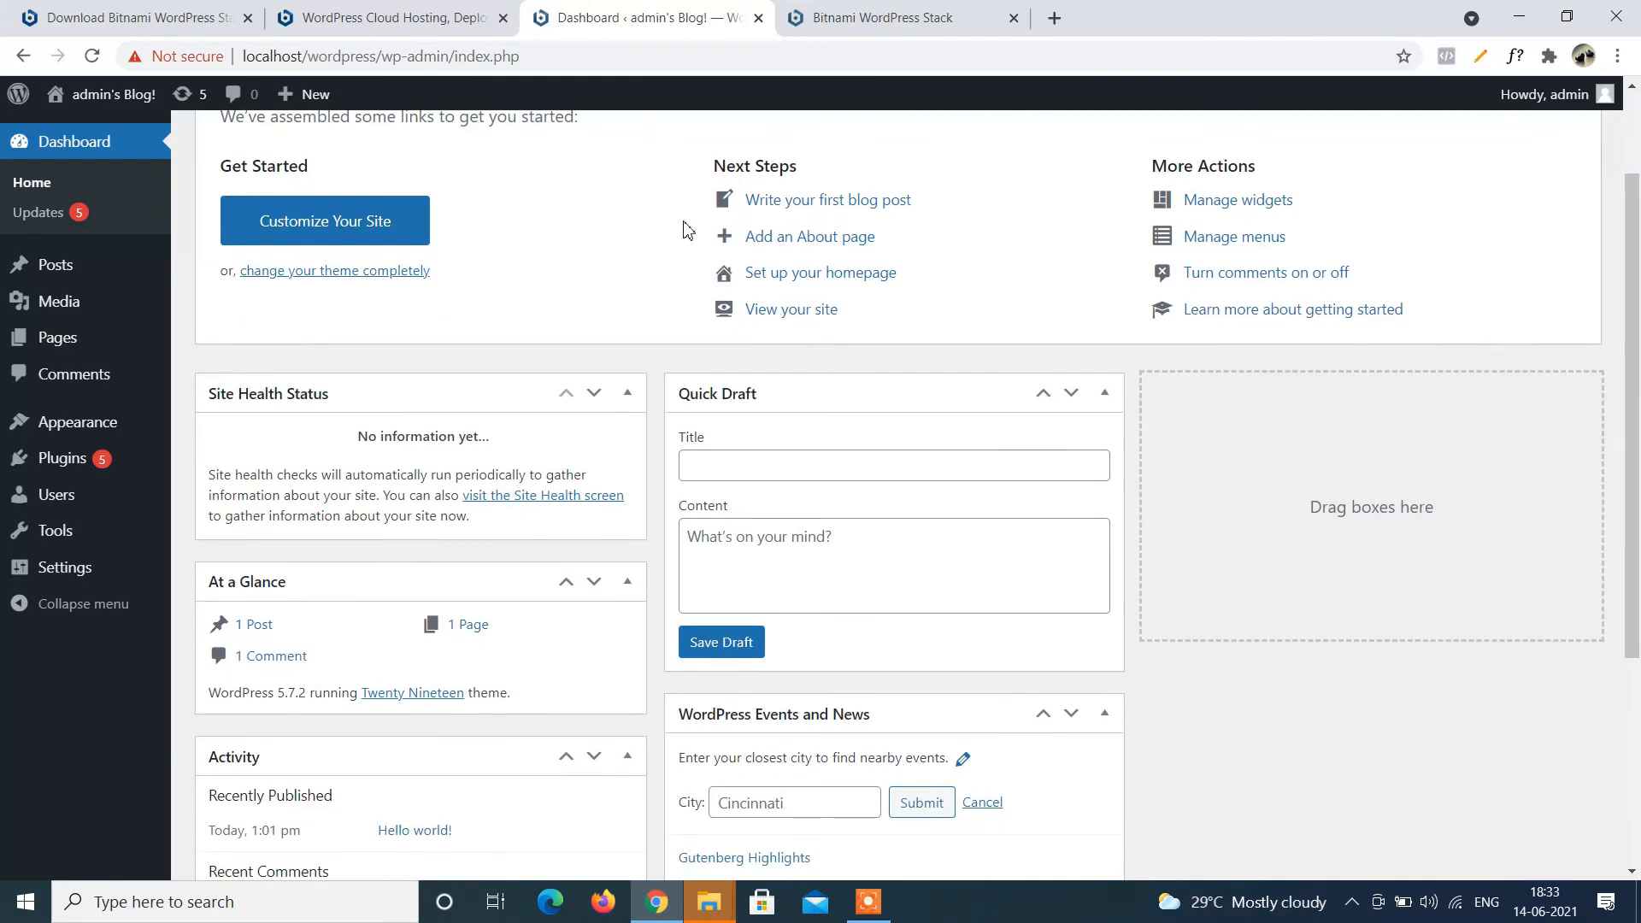
{"action": "scroll", "coordinate": [684, 229], "scroll_direction": "up", "scroll_amount": 2}
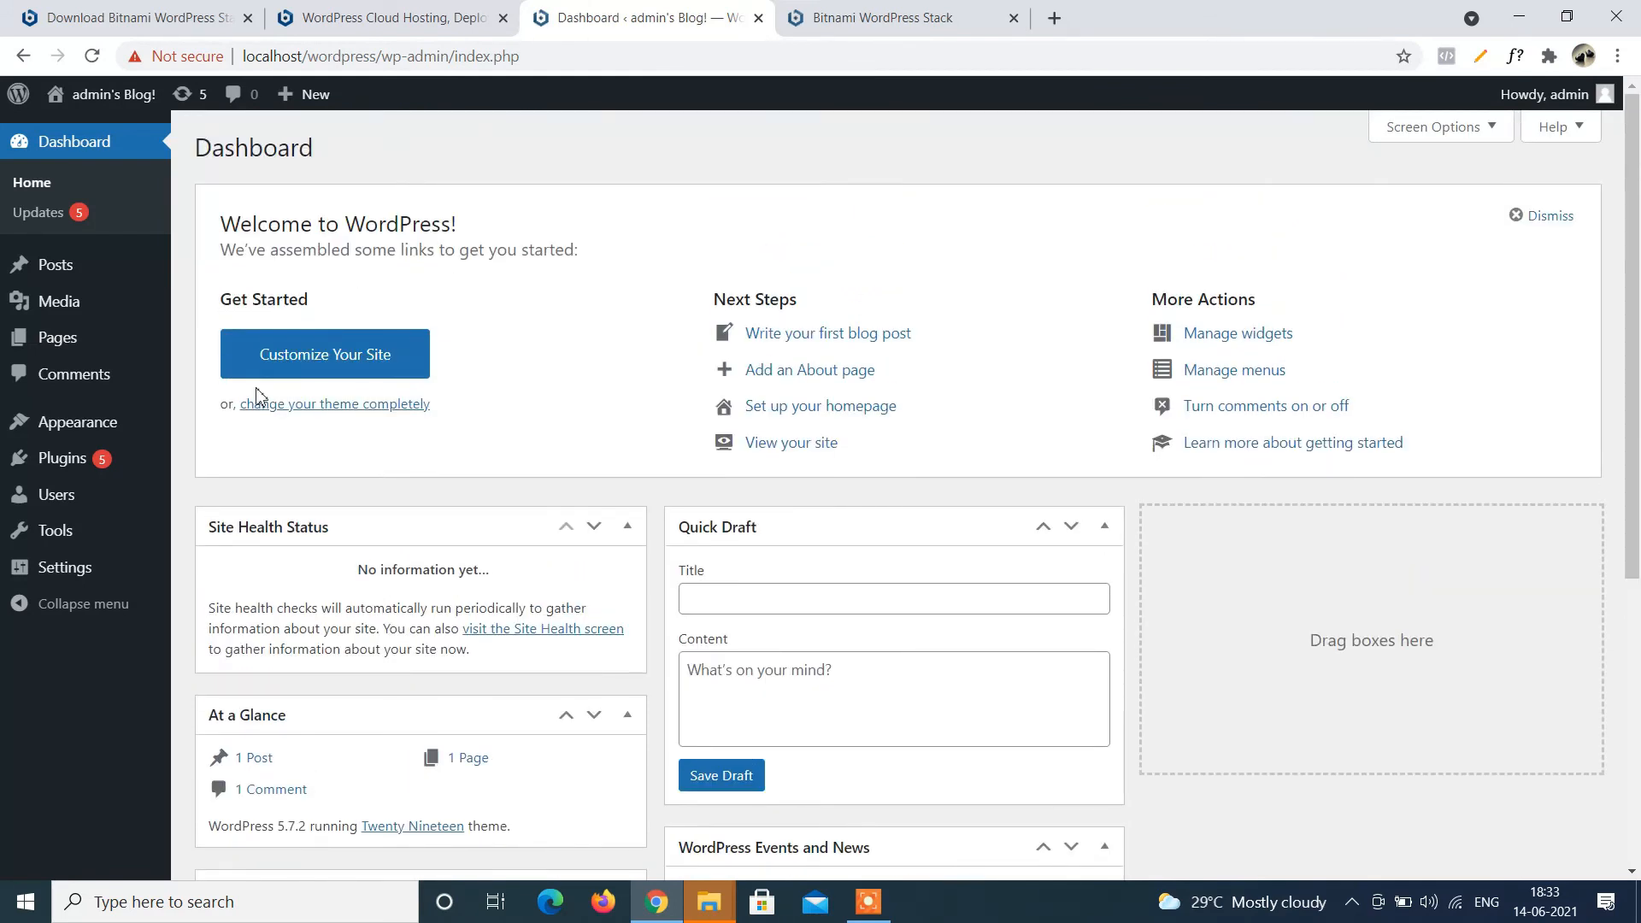
{"action": "left_click", "coordinate": [129, 425]}
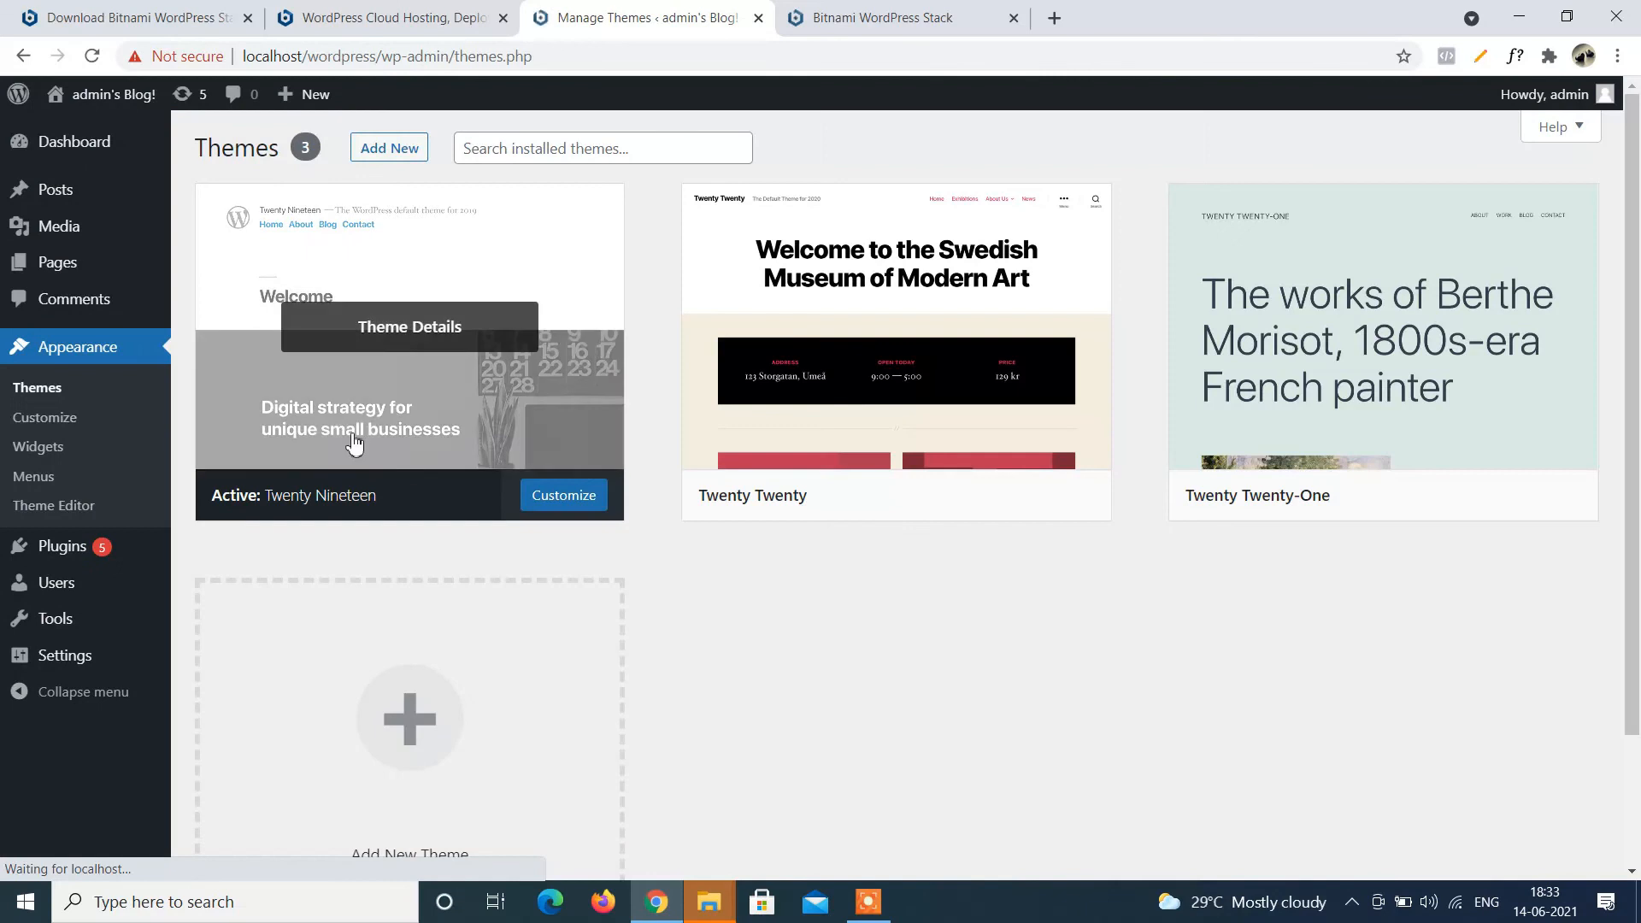
{"action": "left_click", "coordinate": [947, 501]}
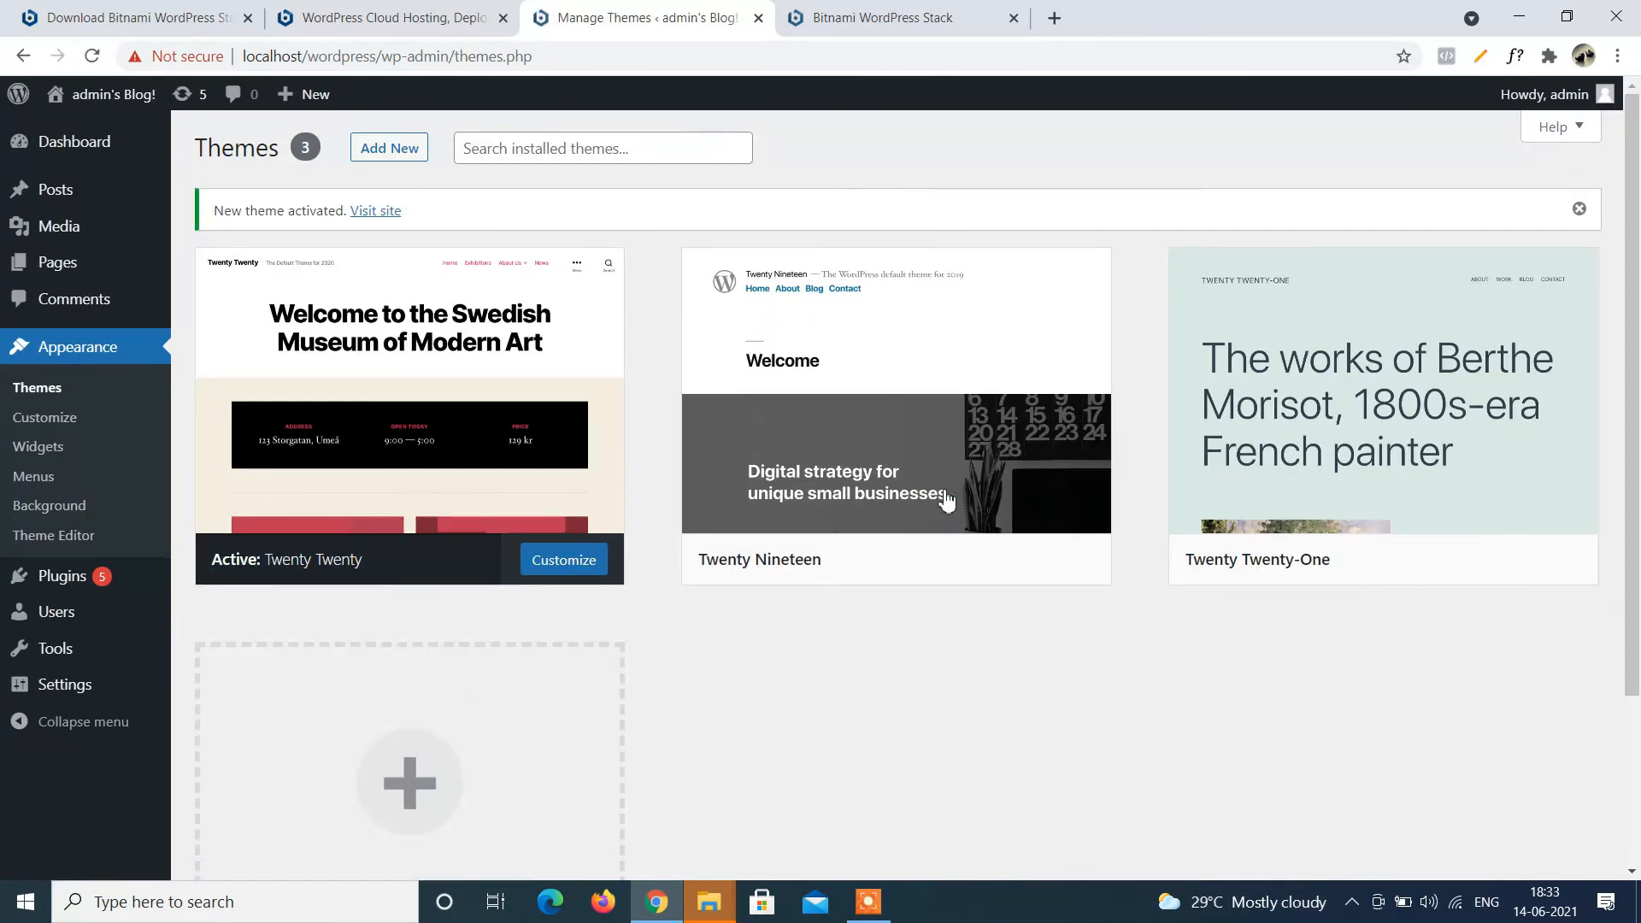
{"action": "left_click", "coordinate": [456, 494]}
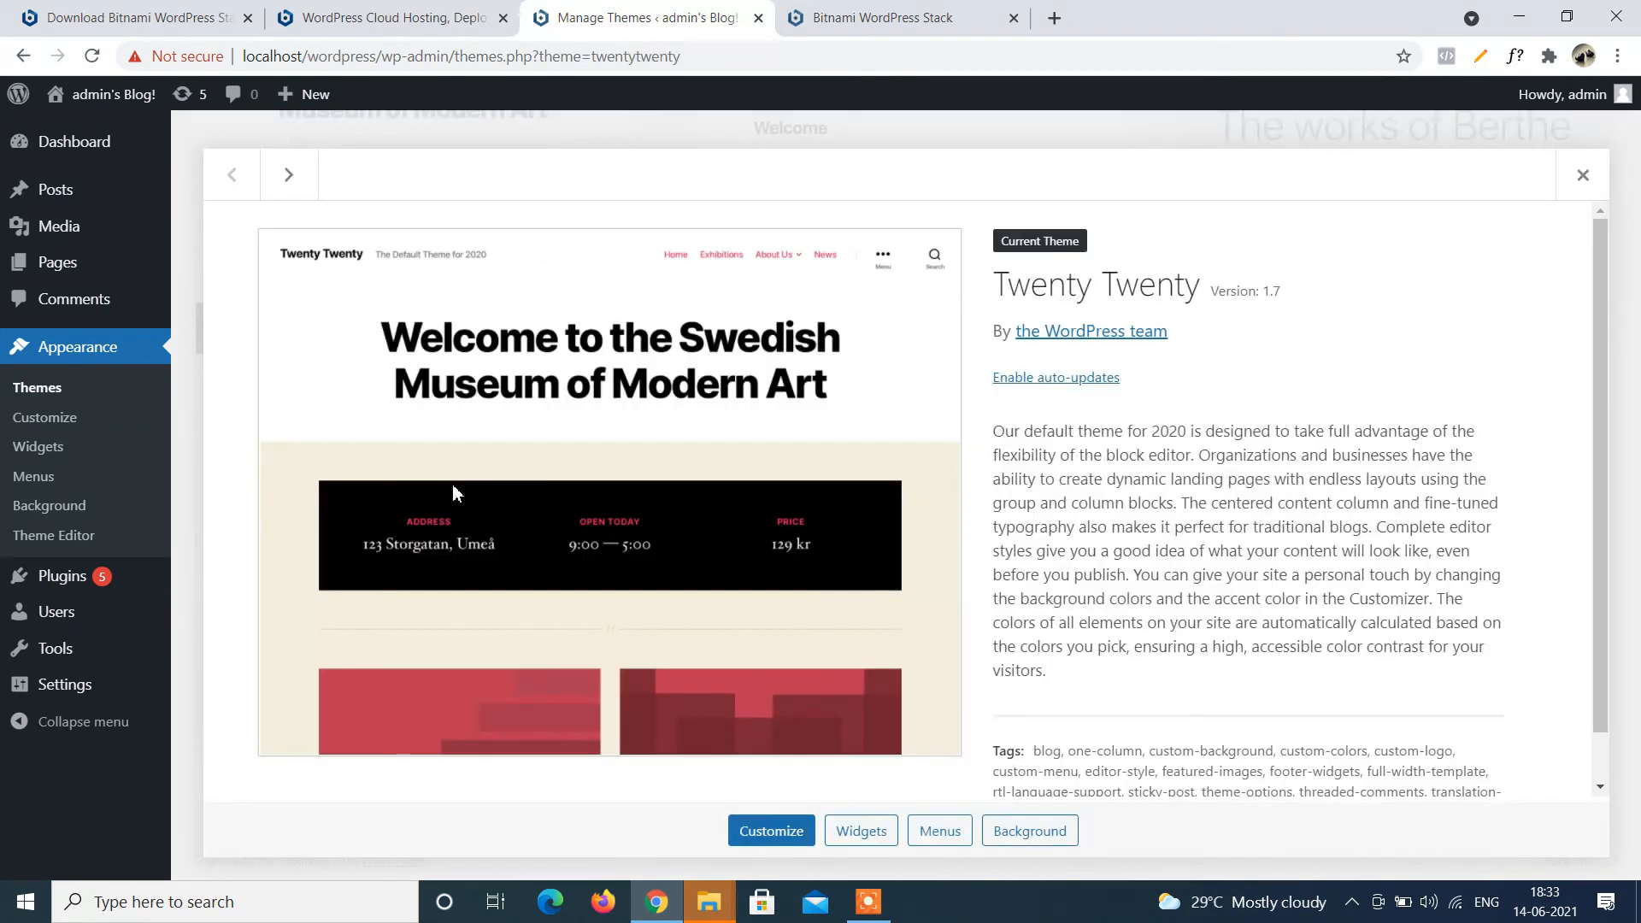
{"action": "scroll", "coordinate": [456, 493], "scroll_direction": "down", "scroll_amount": 1}
{"action": "scroll", "coordinate": [453, 484], "scroll_direction": "up", "scroll_amount": 1}
Look over the installed Plugins and the Pages list, then return to the Dashboard.
{"action": "left_click", "coordinate": [81, 579]}
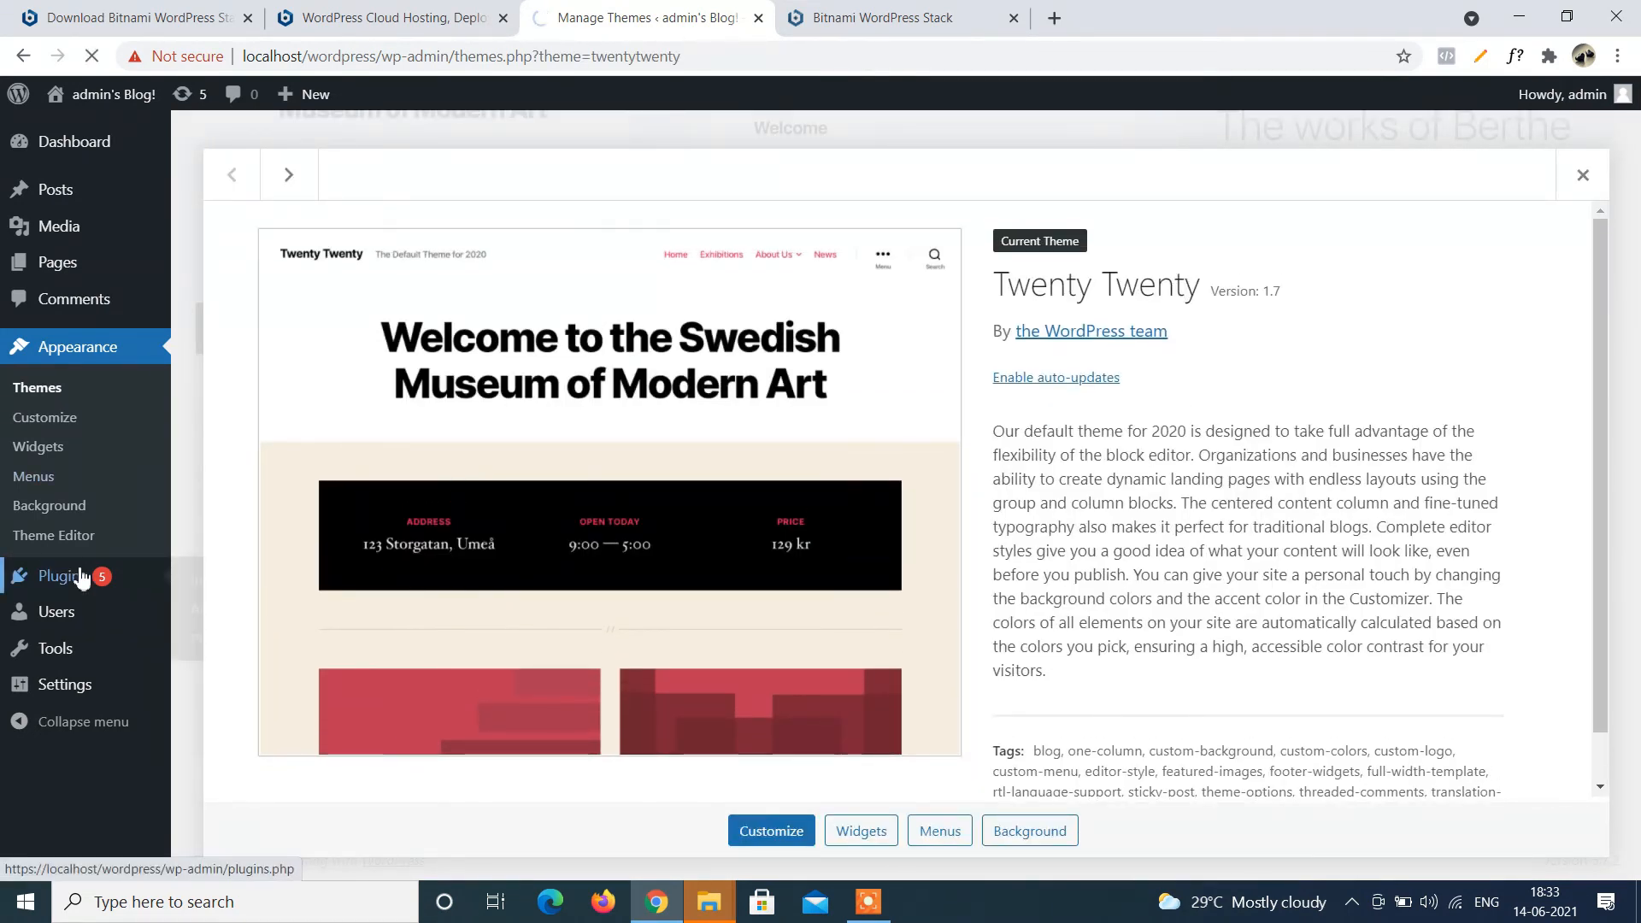
{"action": "scroll", "coordinate": [748, 325], "scroll_direction": "down", "scroll_amount": 7}
{"action": "scroll", "coordinate": [806, 335], "scroll_direction": "up", "scroll_amount": 1}
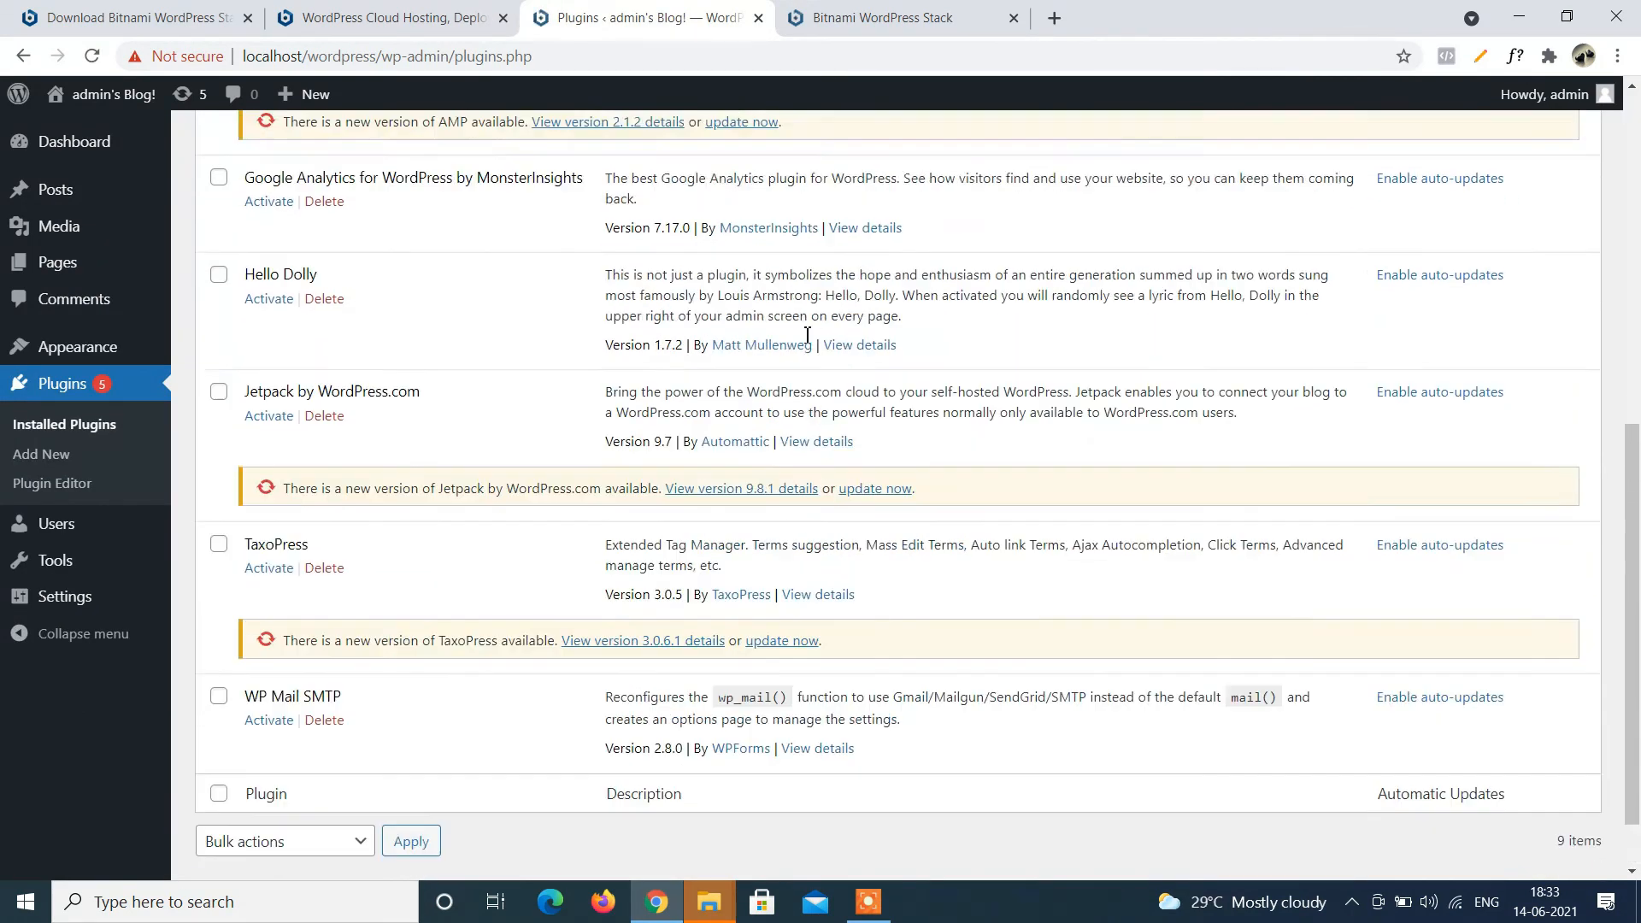
{"action": "scroll", "coordinate": [807, 335], "scroll_direction": "up", "scroll_amount": 6}
{"action": "left_click", "coordinate": [88, 263]}
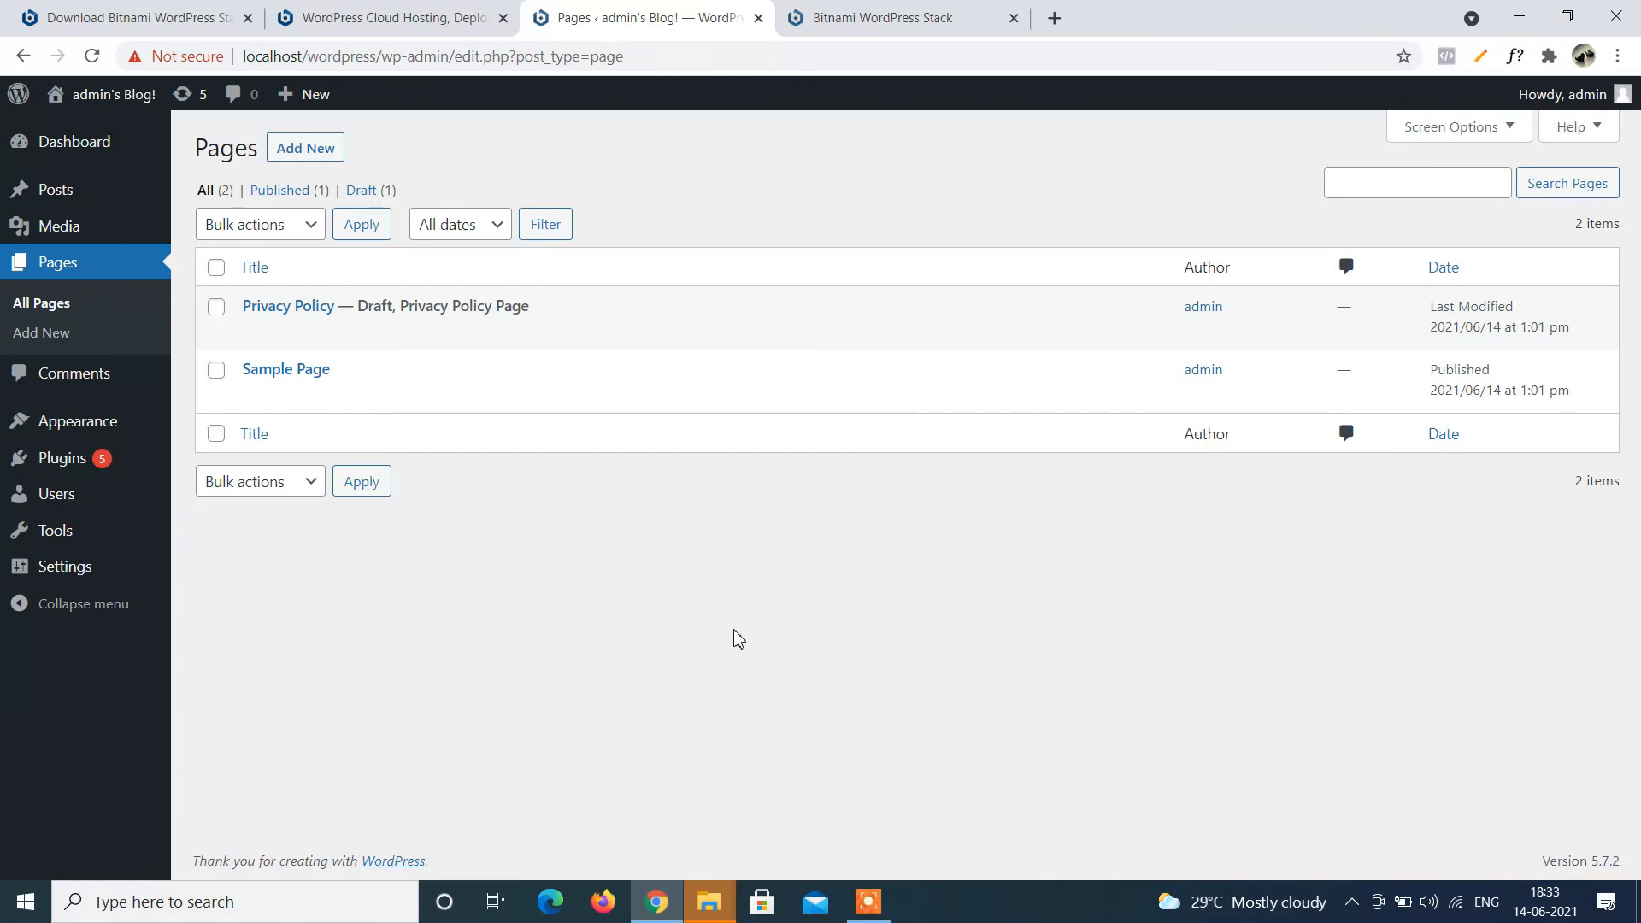
{"action": "left_click", "coordinate": [51, 154]}
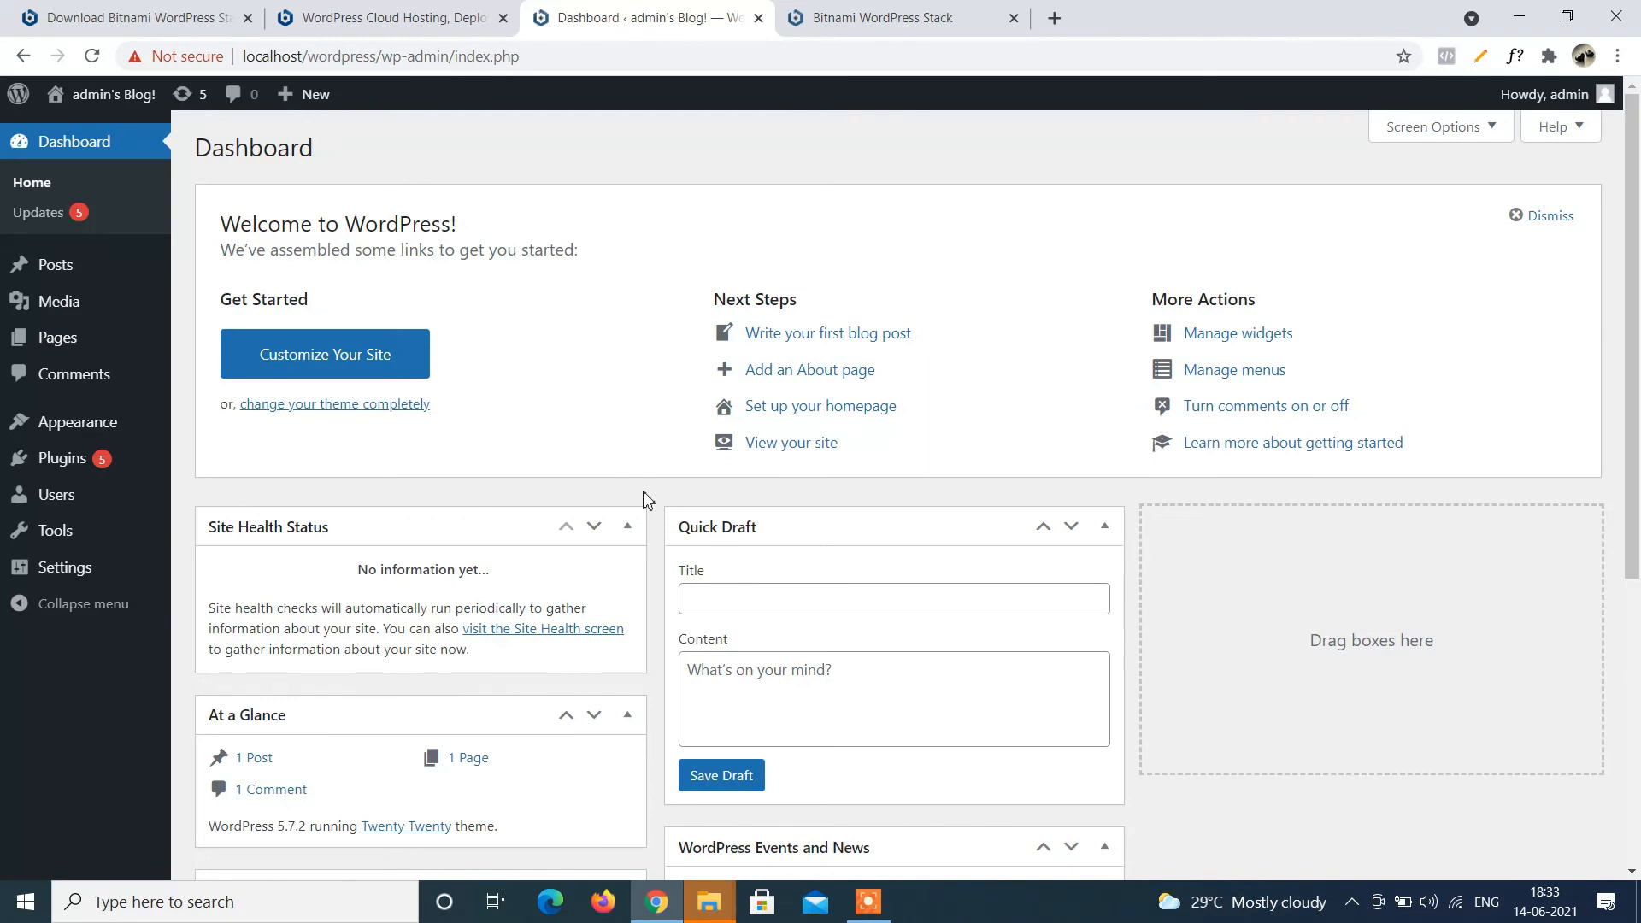
View the localhost/wordpress front page and scroll through the Hello world! post in Twenty Twenty.
{"action": "left_click", "coordinate": [788, 443]}
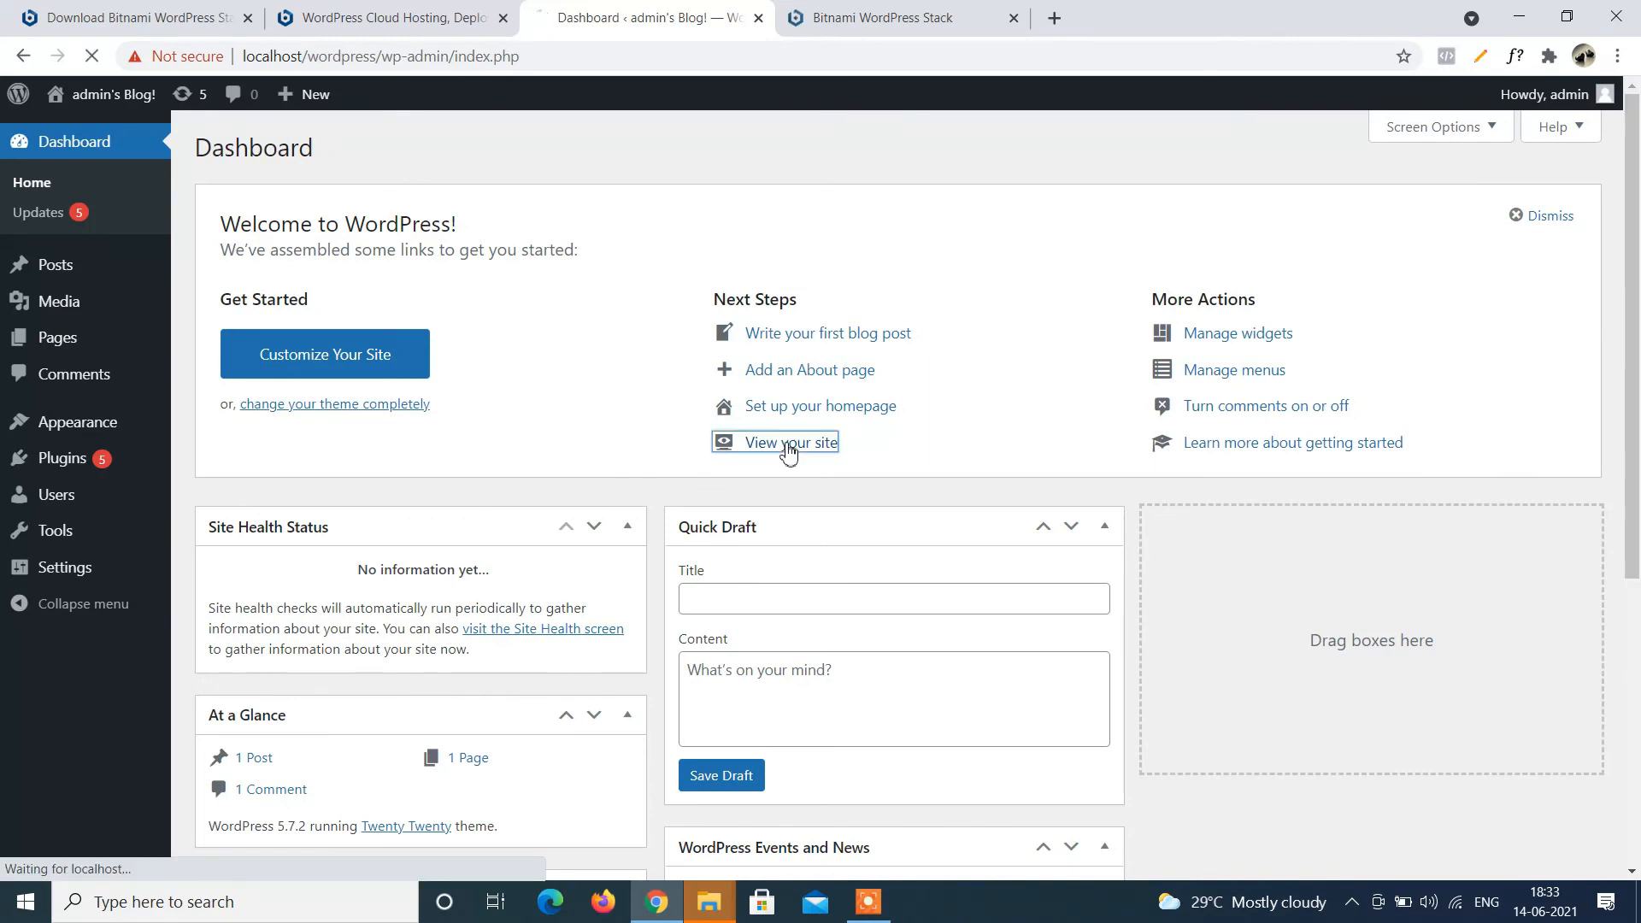
{"action": "scroll", "coordinate": [787, 453], "scroll_direction": "down", "scroll_amount": 9}
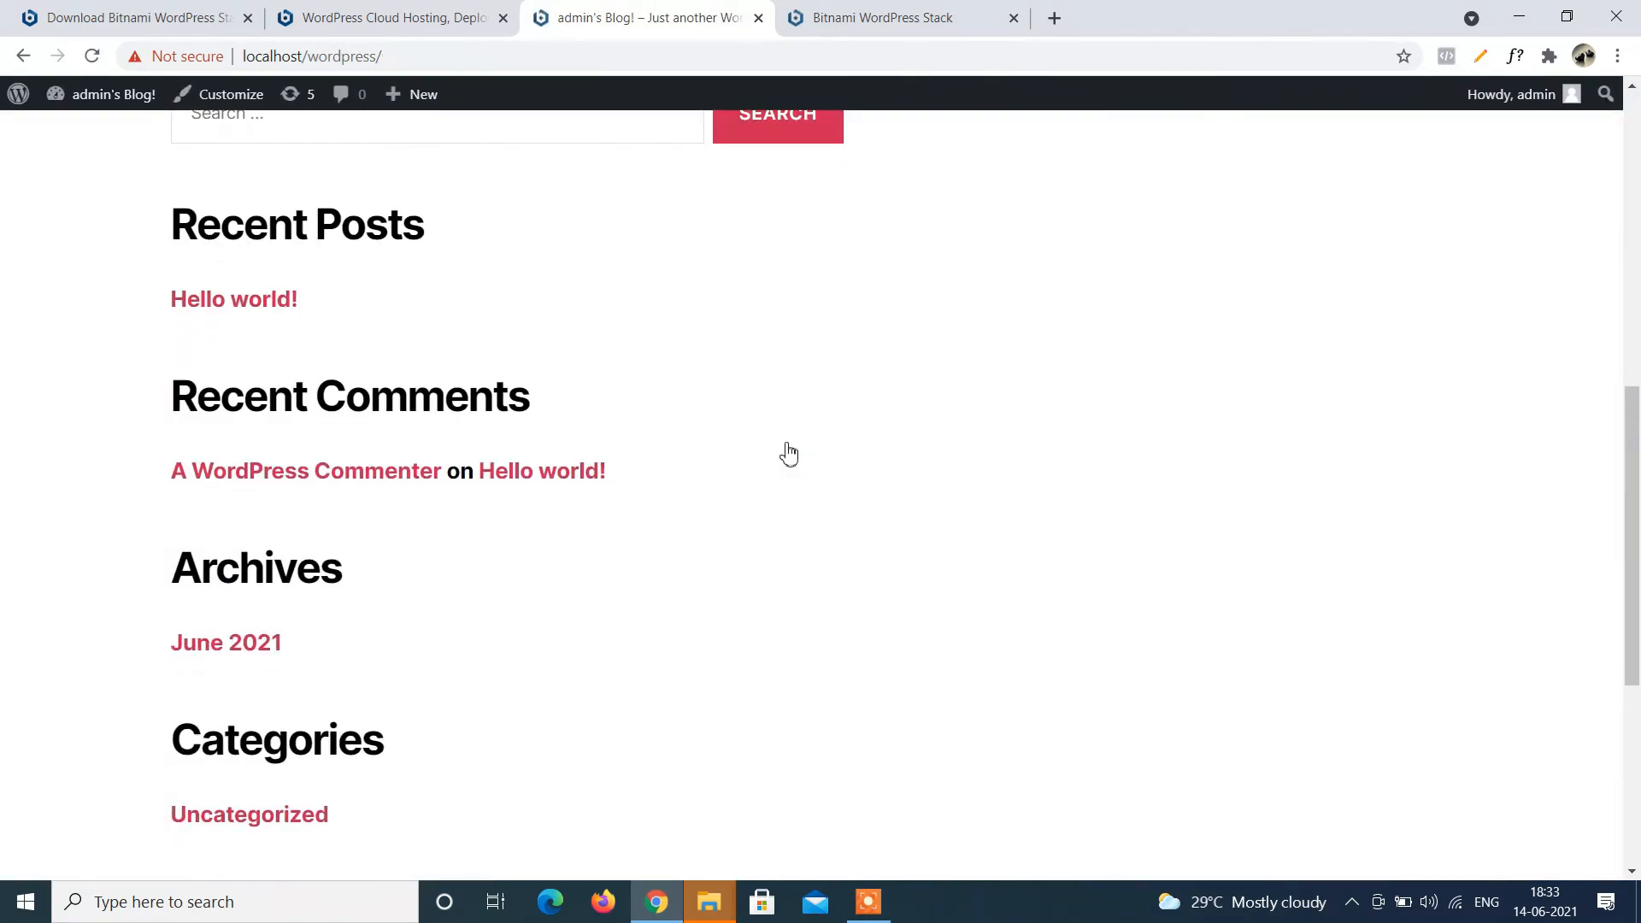
{"action": "scroll", "coordinate": [784, 454], "scroll_direction": "down", "scroll_amount": 5}
{"action": "scroll", "coordinate": [784, 454], "scroll_direction": "up", "scroll_amount": 15}
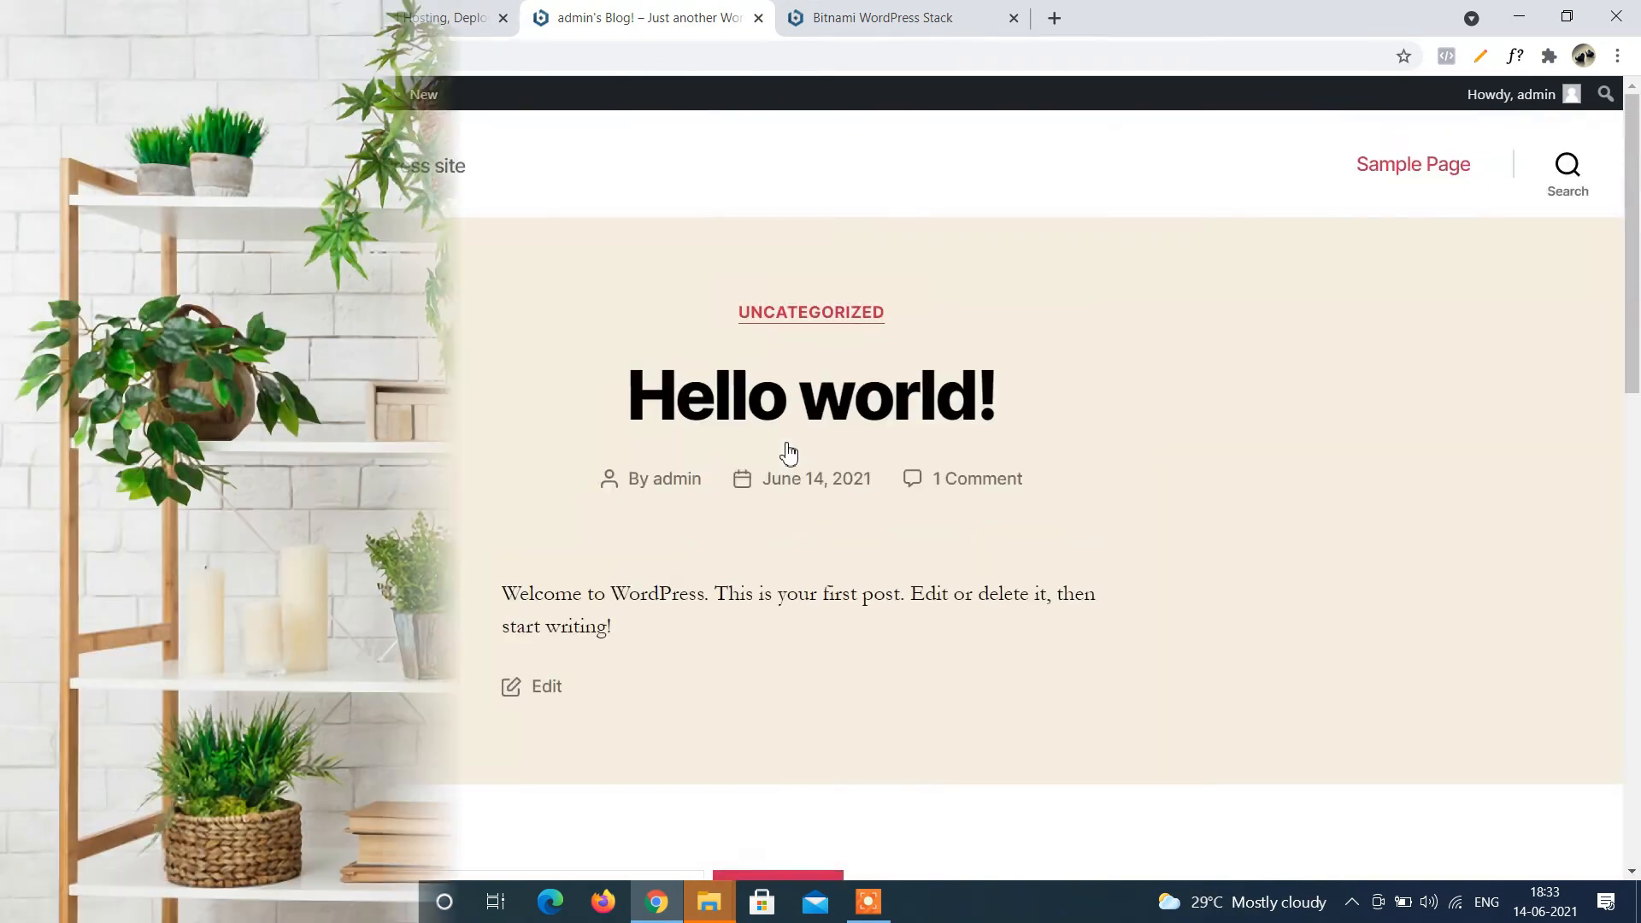